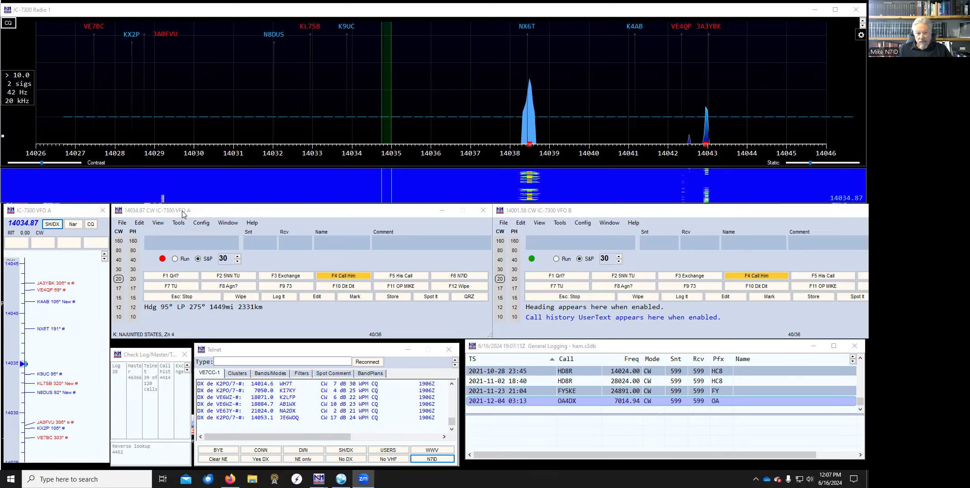
# Activate the VFO A entry window and check the Enter Sends Message setting among its configuration options.
pyautogui.moveTo(39, 296)
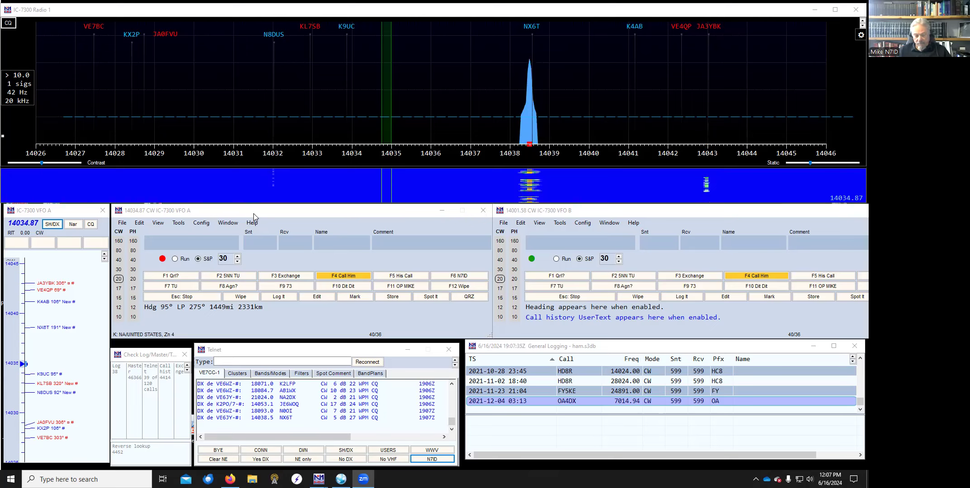
pyautogui.click(204, 213)
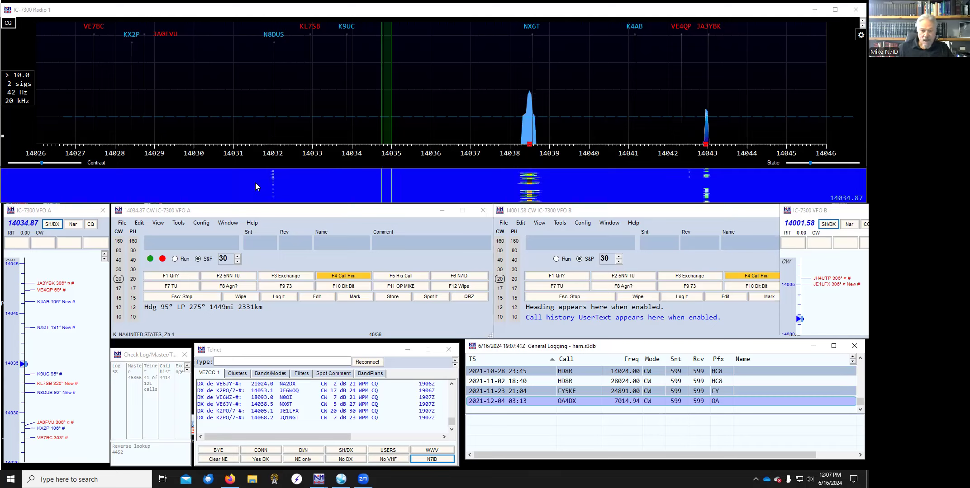
pyautogui.click(173, 244)
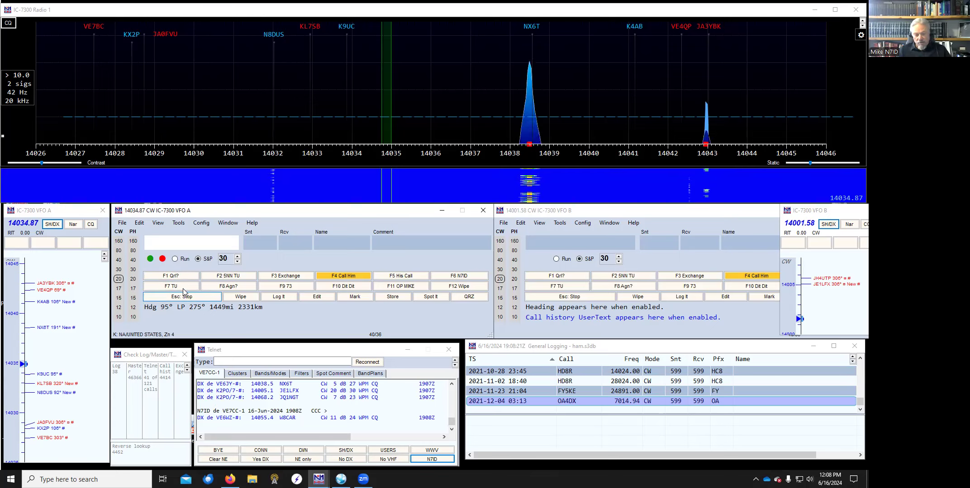
pyautogui.click(202, 223)
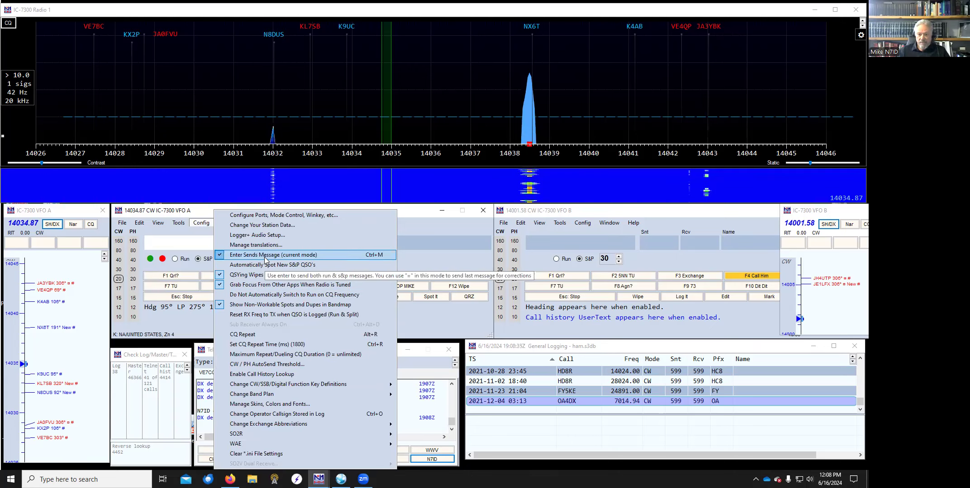
pyautogui.click(420, 222)
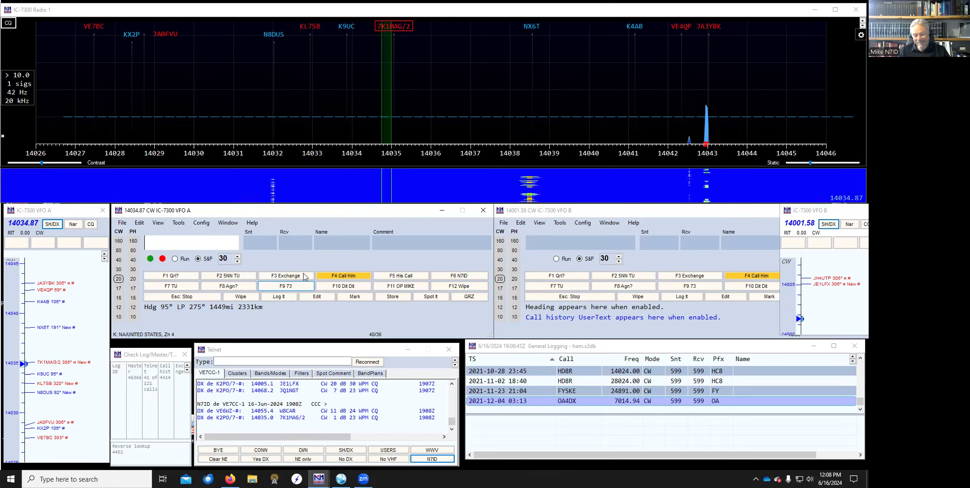
# Send the Call Him, N7ID and Dit Dit function-key messages from the VFO A entry window in S&P mode.
pyautogui.click(352, 278)
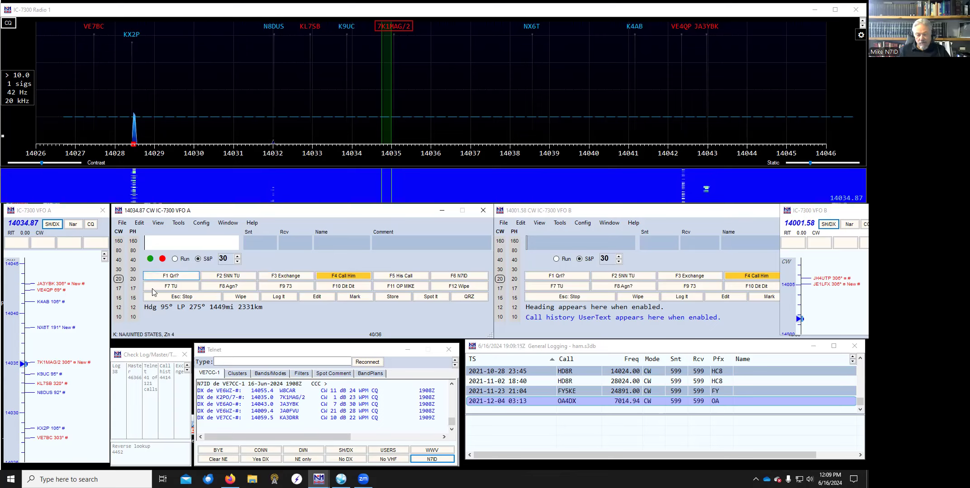
pyautogui.click(458, 276)
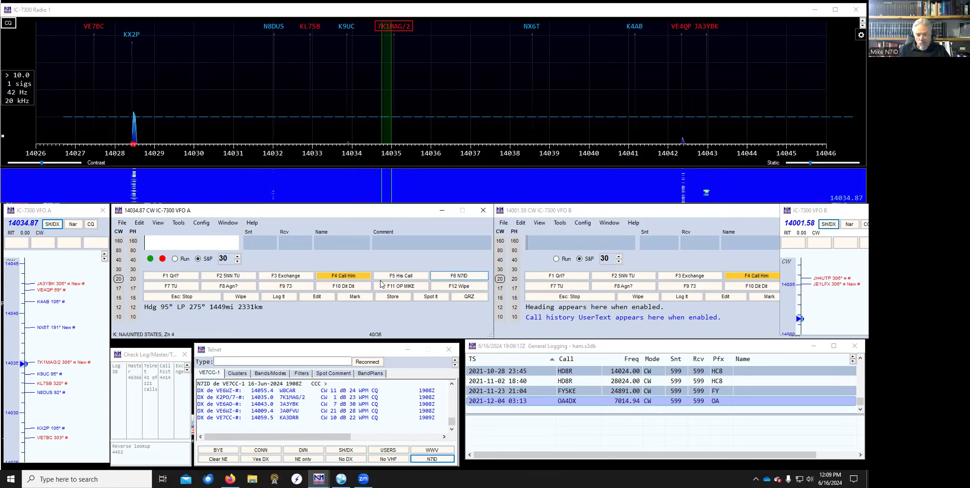
pyautogui.click(345, 287)
pyautogui.click(350, 280)
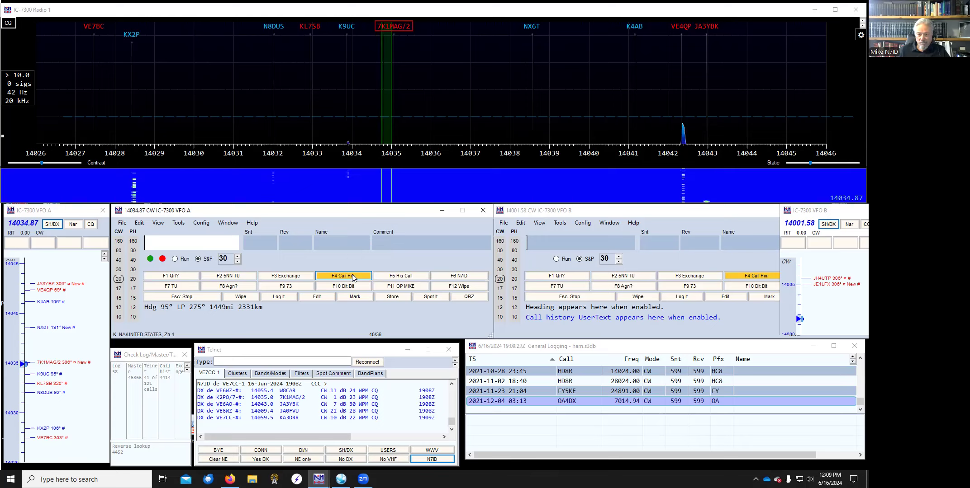
# Open the CW message editor for DX-general-CW.mc and review the Run and Search and Pounce message definitions.
pyautogui.rightClick(353, 277)
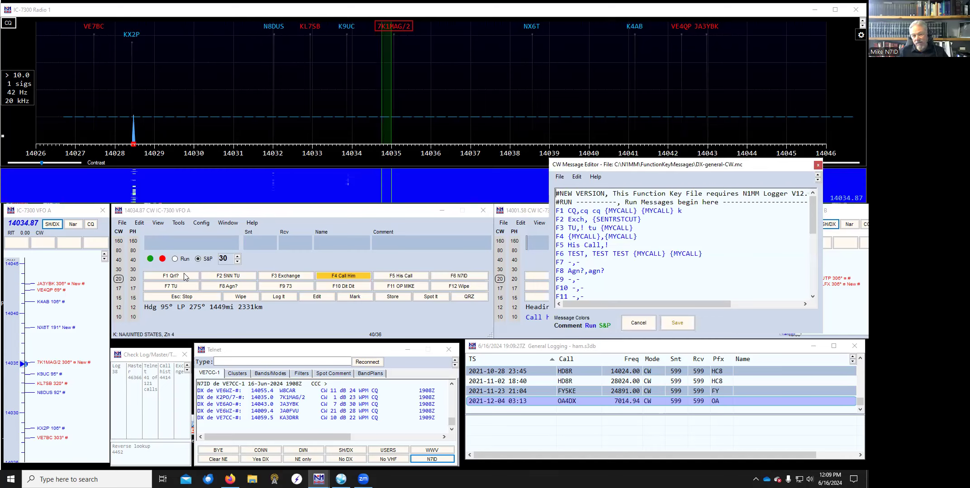
pyautogui.scroll(-2, 683, 243)
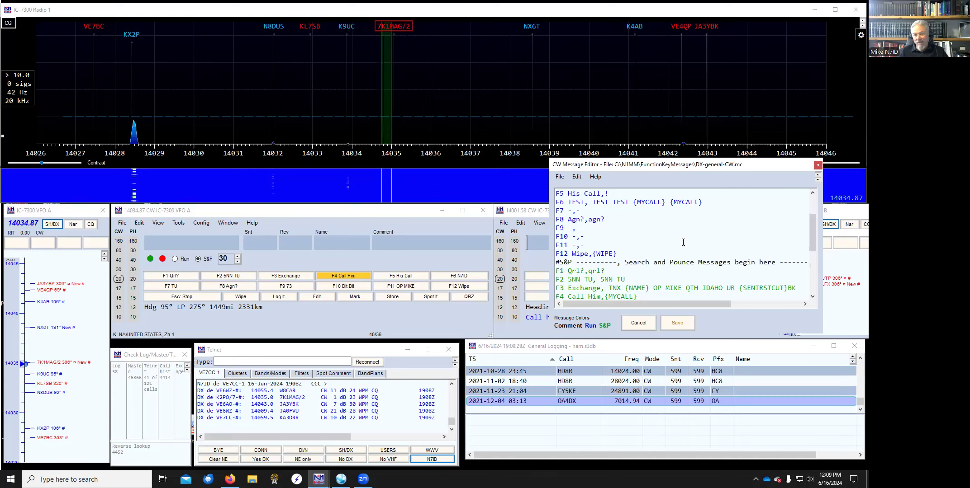
pyautogui.scroll(1, 683, 242)
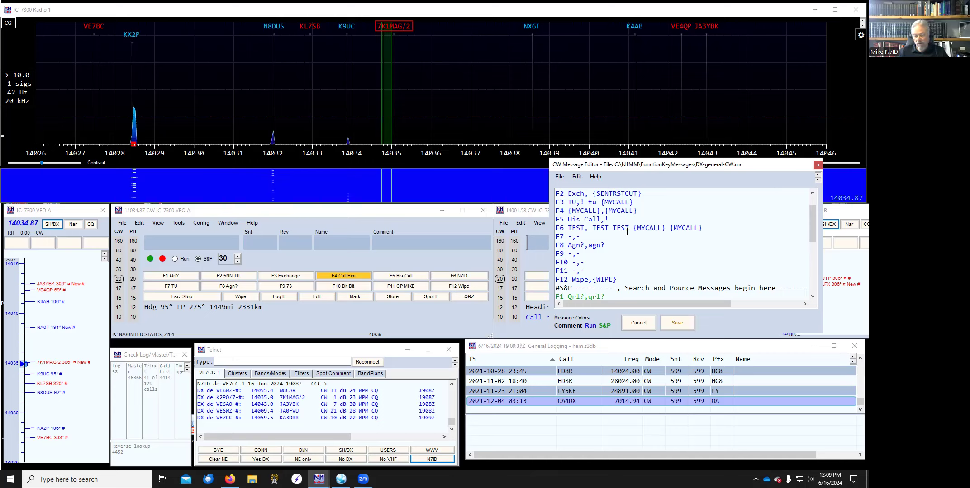
pyautogui.scroll(-4, 683, 245)
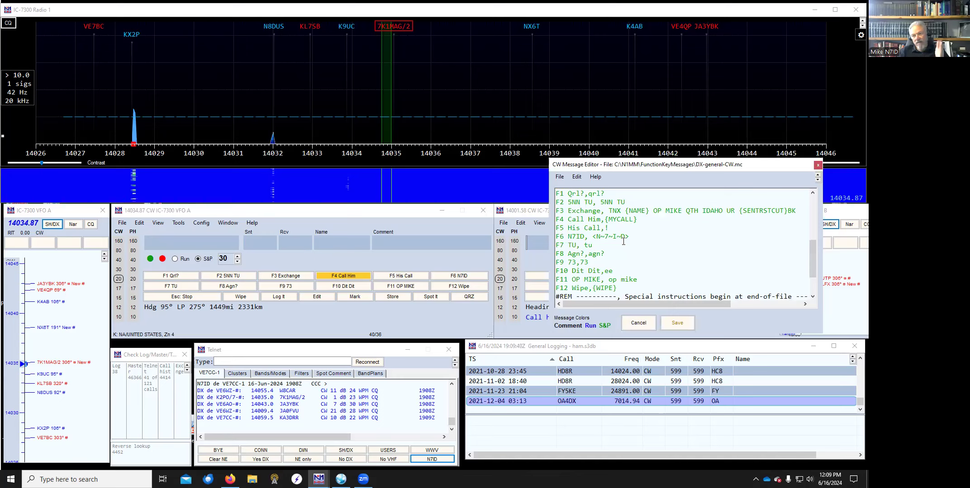
pyautogui.scroll(5, 662, 255)
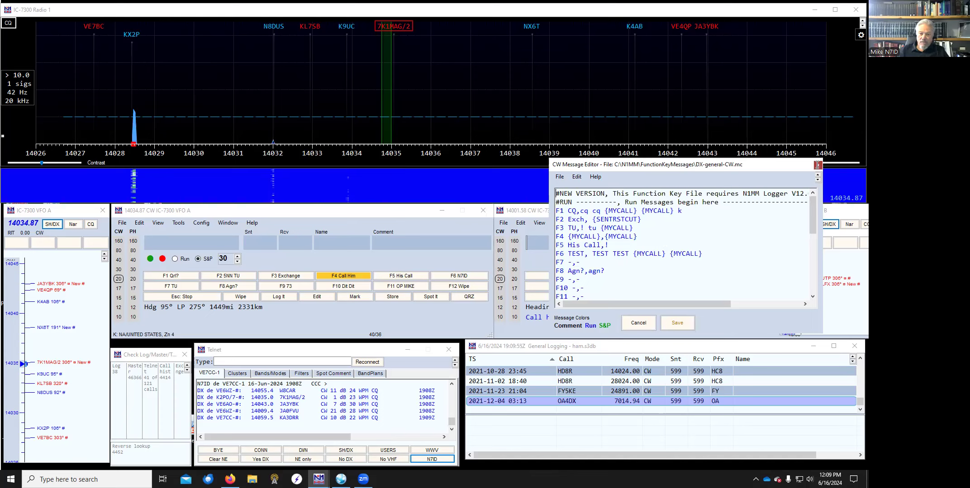
# Switch the VFO A entry window to Run mode to see its messages and return it to S&P mode.
pyautogui.click(175, 259)
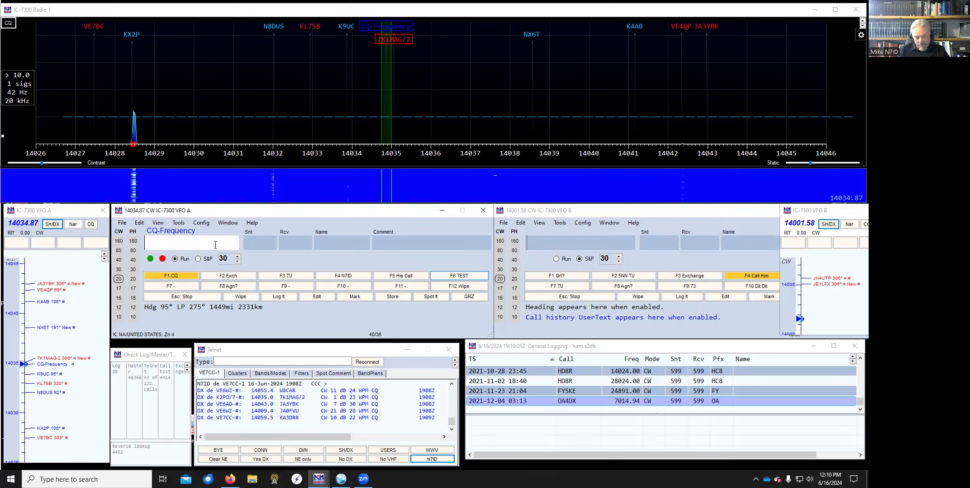
pyautogui.click(198, 259)
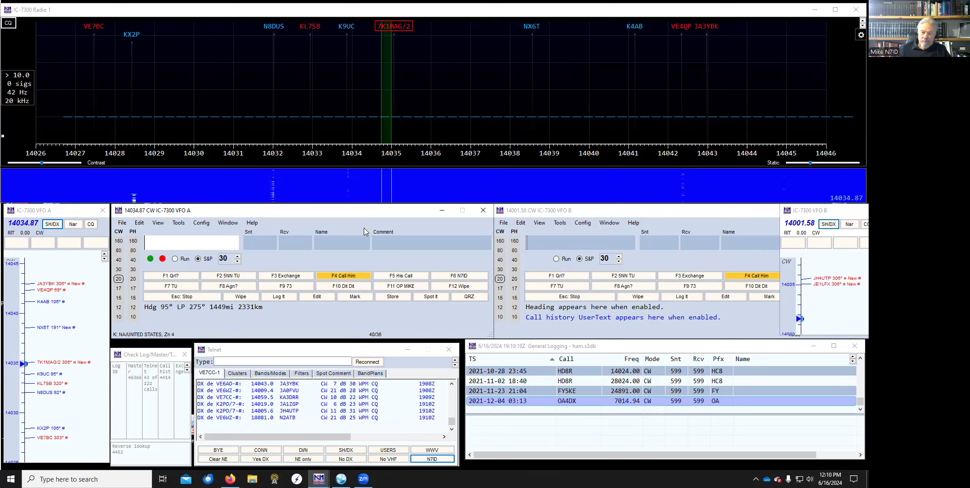
pyautogui.click(175, 278)
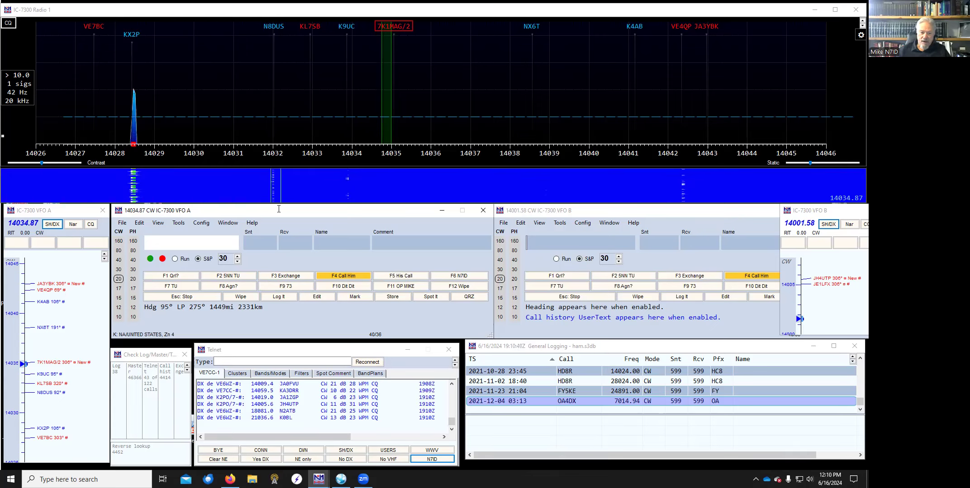
# Start a new log in the ham.s3db database with the log type CWOPS, CWops Mini-CWT Contest.
pyautogui.click(122, 224)
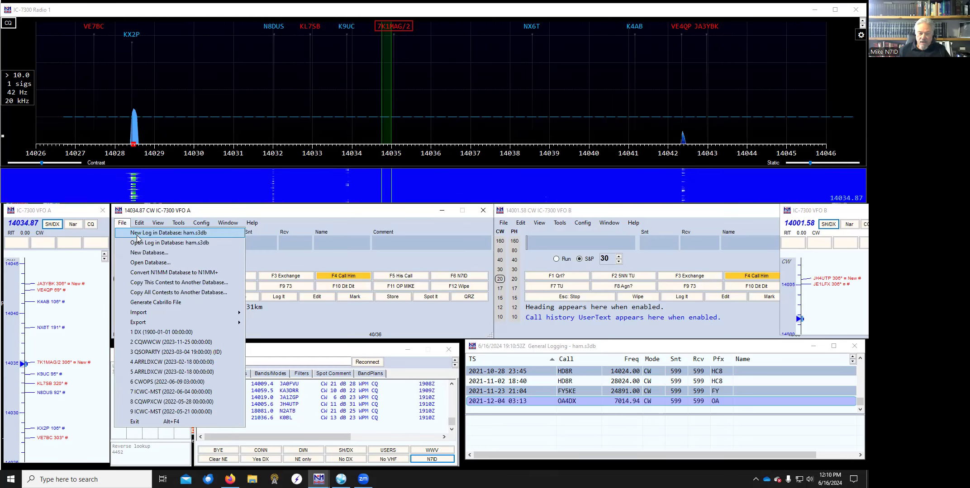
pyautogui.click(137, 239)
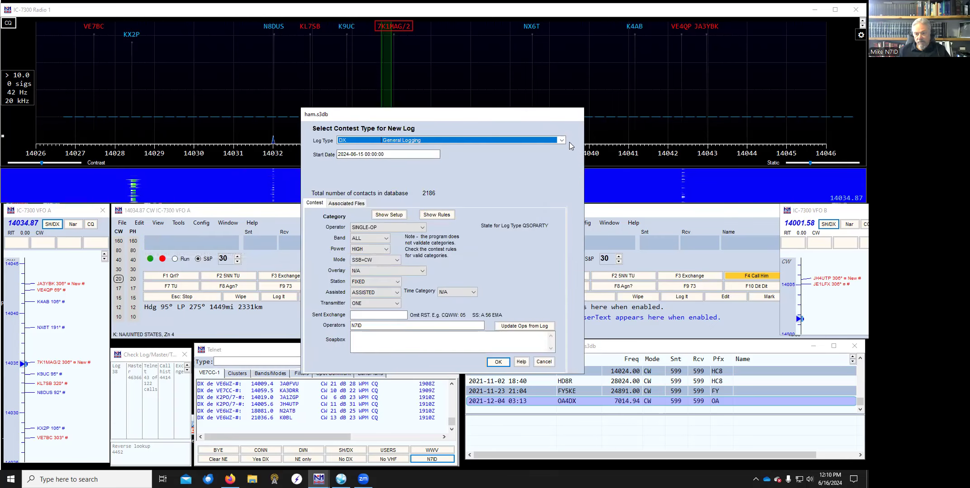
pyautogui.click(562, 141)
pyautogui.click(562, 141)
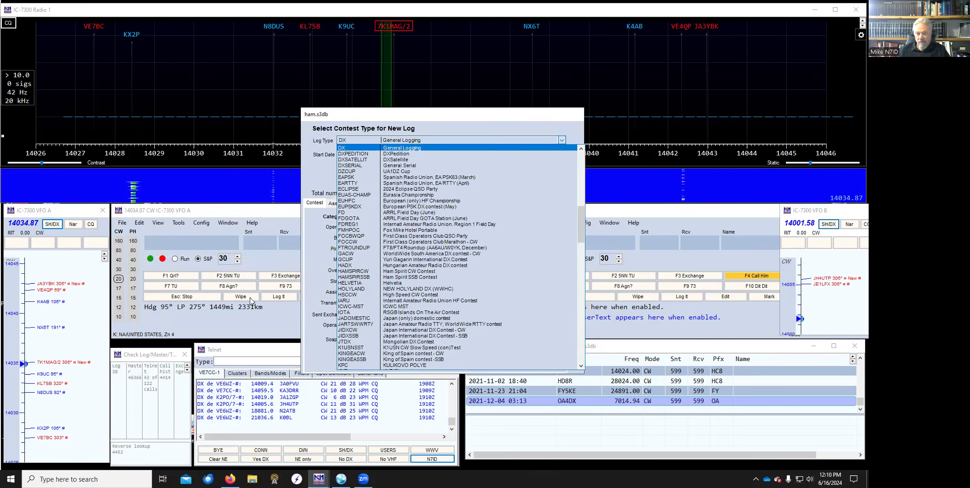
pyautogui.scroll(4, 386, 273)
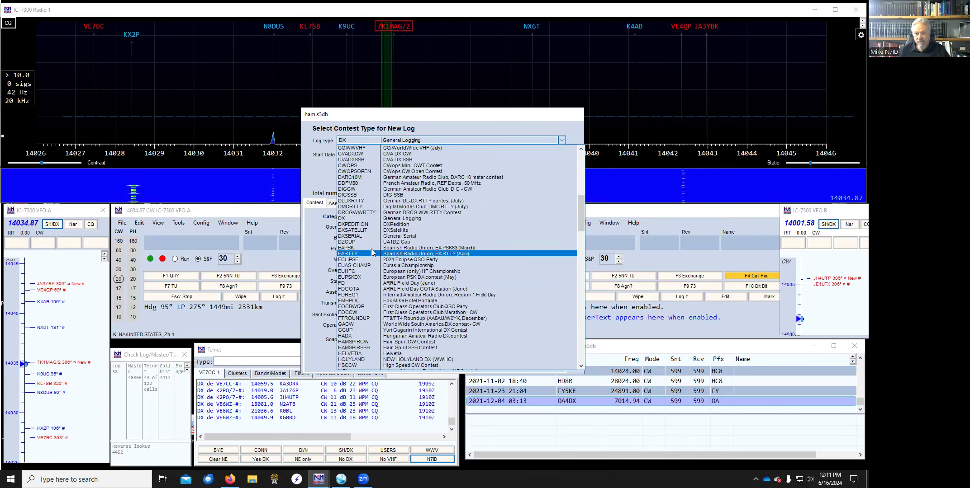
pyautogui.scroll(3, 356, 189)
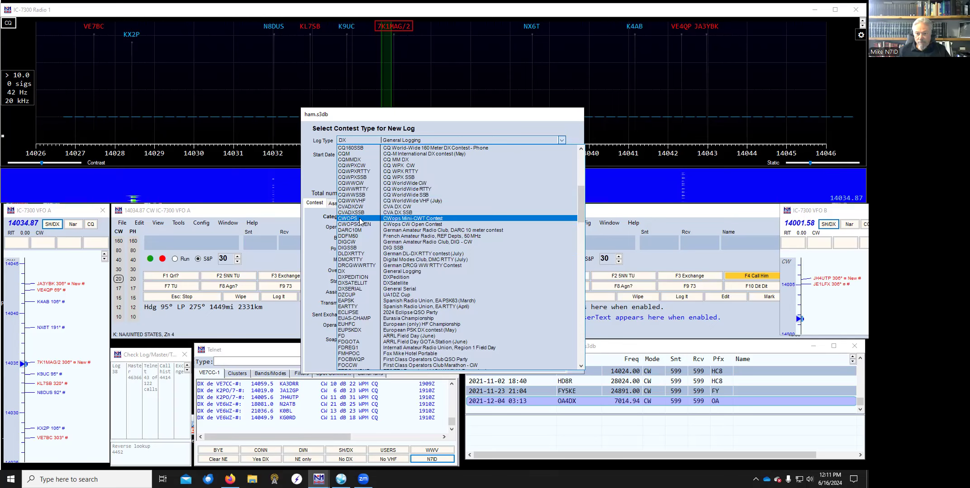
pyautogui.click(361, 220)
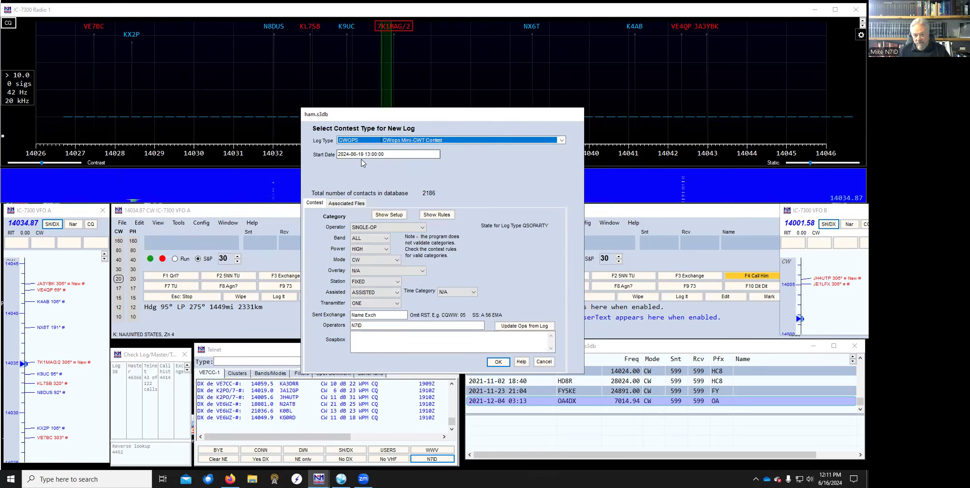
pyautogui.click(394, 315)
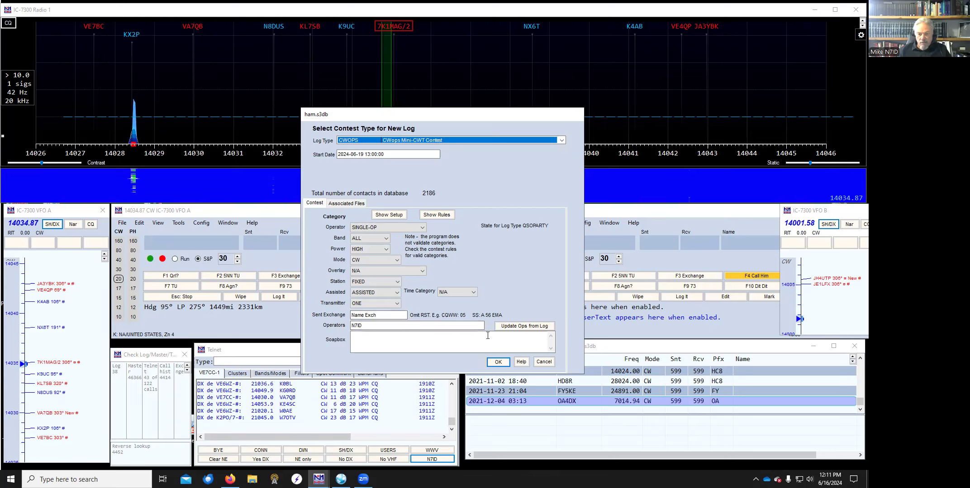
# Download and assign the newest call history file, CWOPS_3565.txt, to the contest and create the log.
pyautogui.click(346, 204)
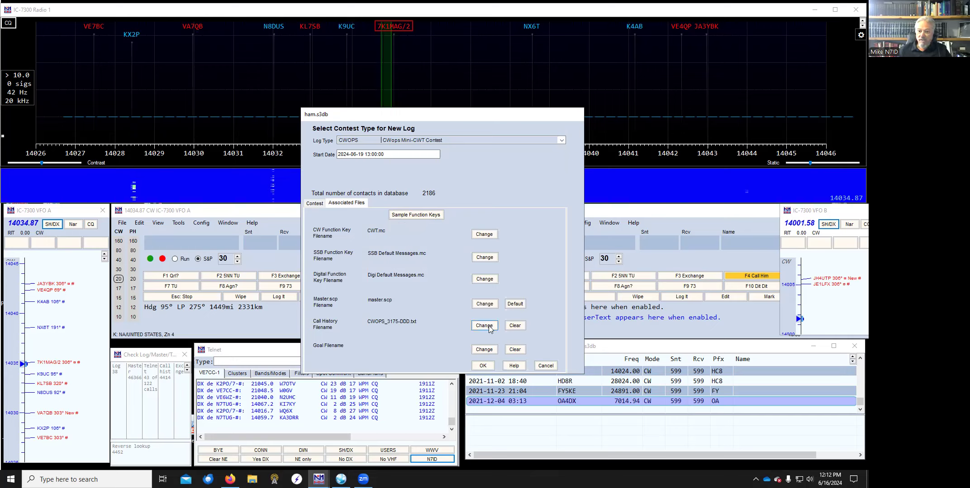
pyautogui.click(489, 326)
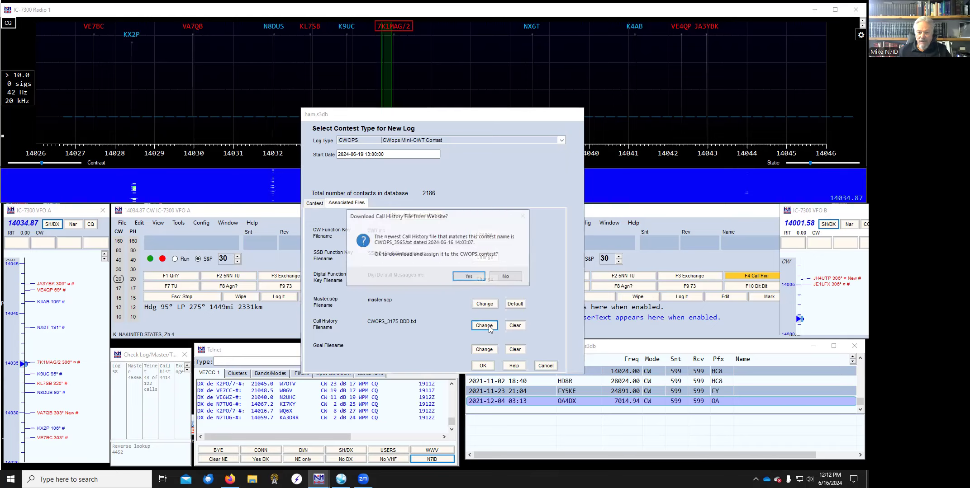
pyautogui.click(474, 278)
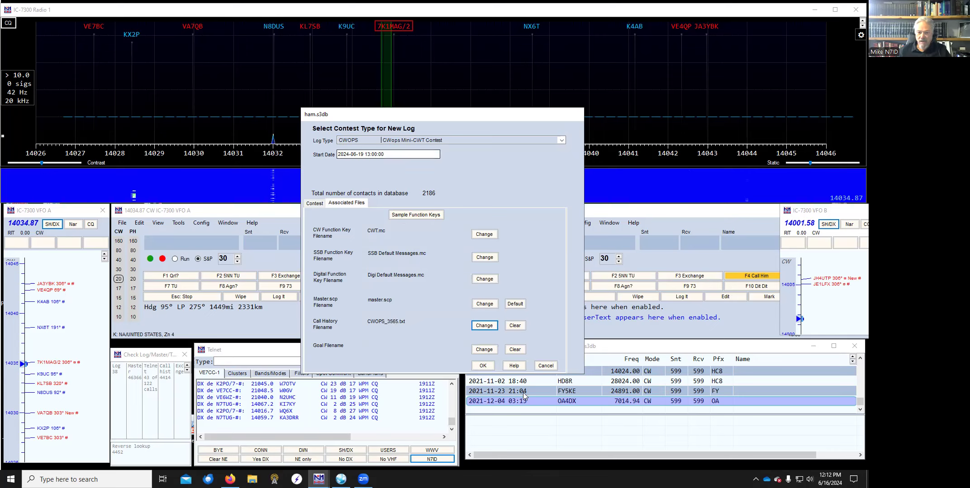
pyautogui.click(488, 368)
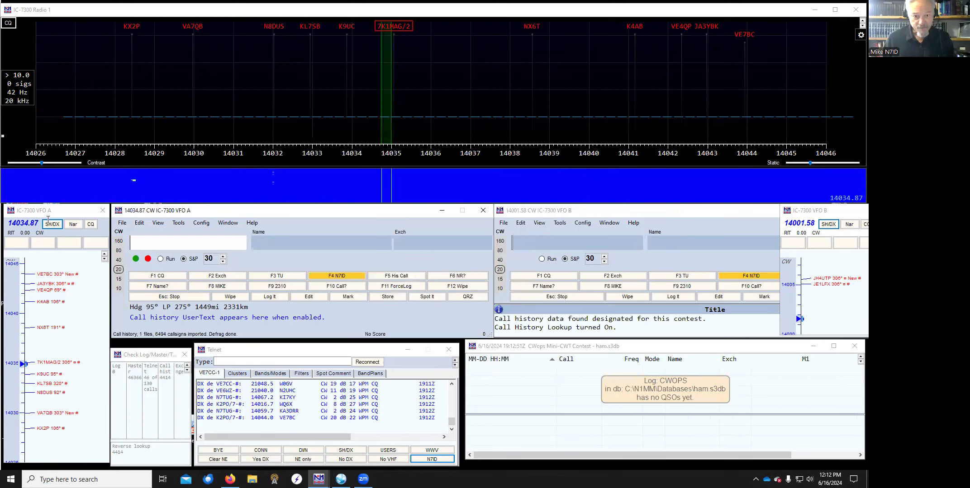
pyautogui.write('AC6')
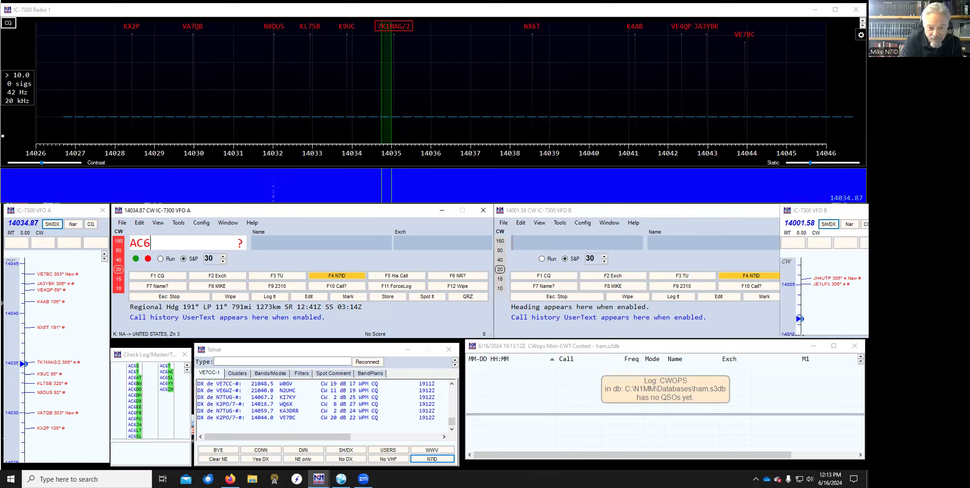
pyautogui.write('A')
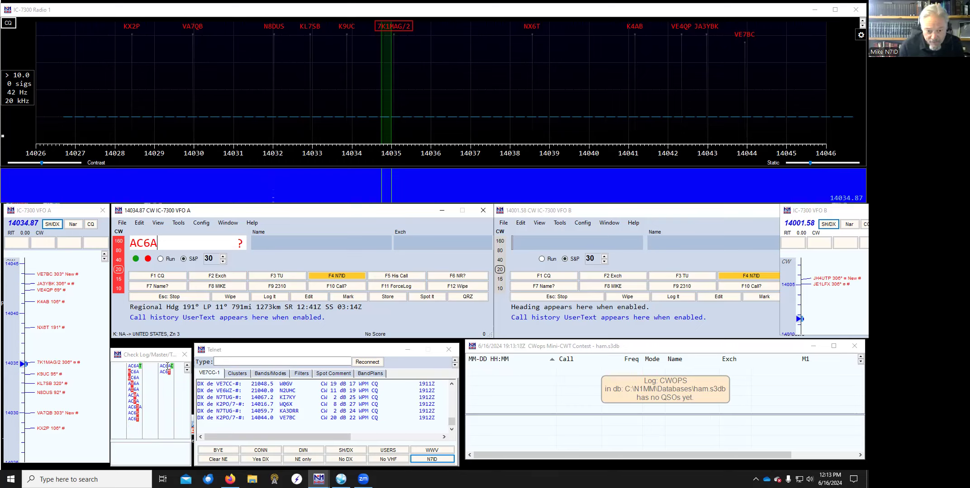
pyautogui.write('C')
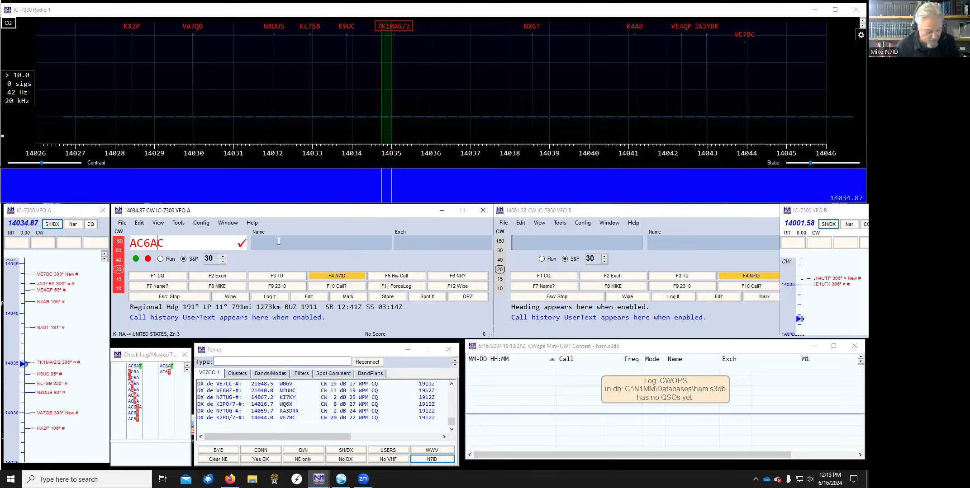
pyautogui.press('Tab')
pyautogui.press('Tab')
pyautogui.press('Tab')
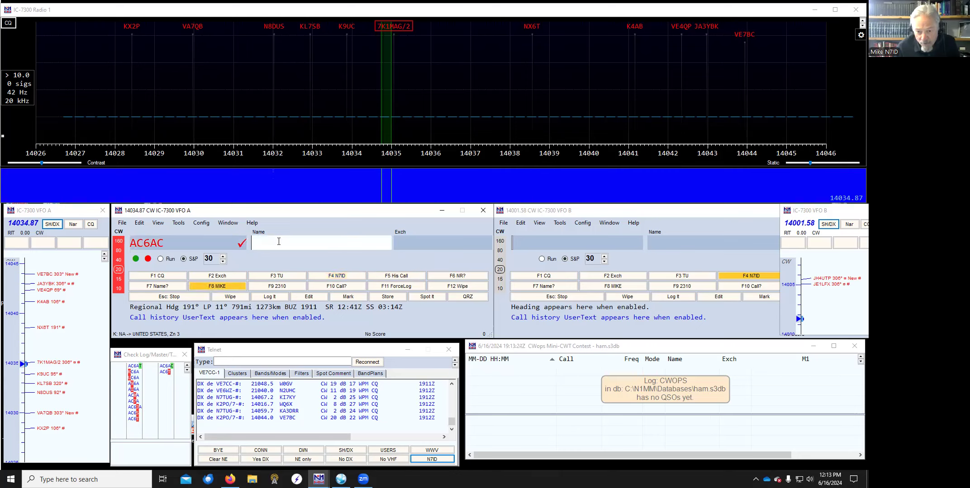
pyautogui.click(278, 242)
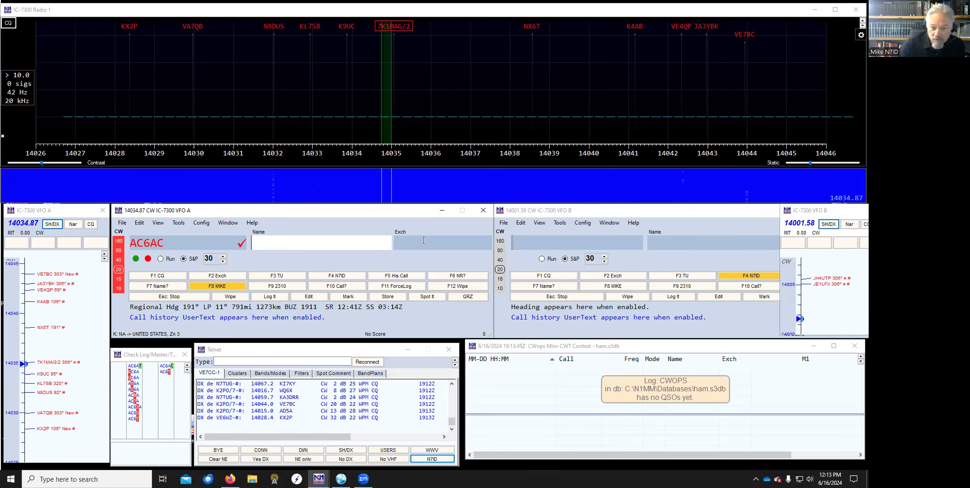
# Send the N7ID message to the entered station and return to the Name field.
pyautogui.click(344, 277)
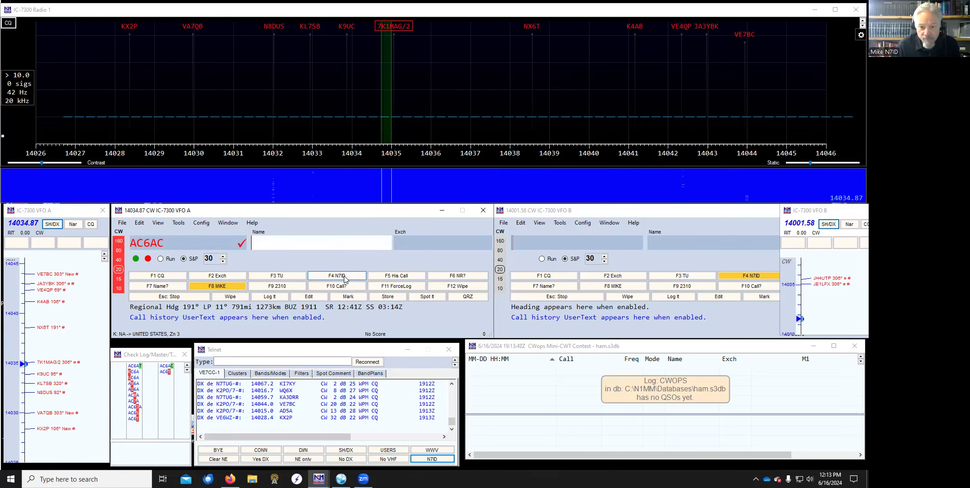
pyautogui.click(342, 280)
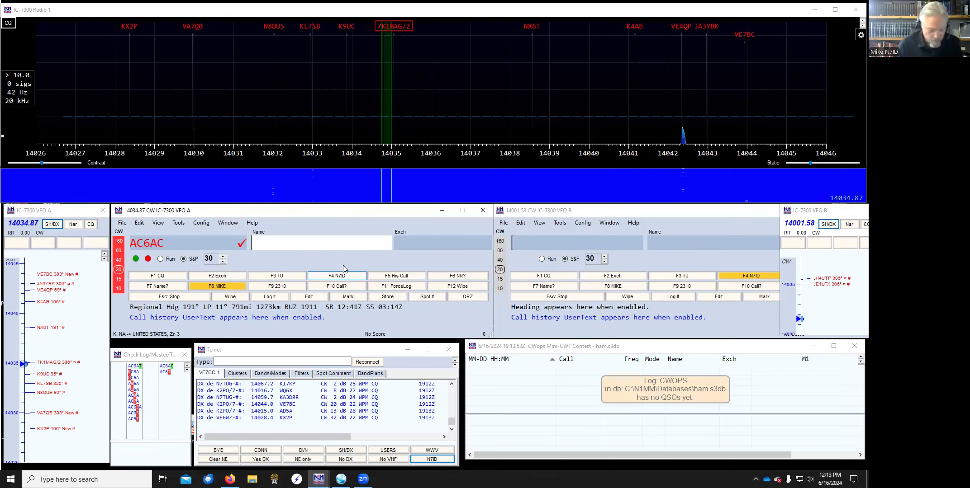
pyautogui.press('Tab')
pyautogui.press('Tab')
pyautogui.press('Tab')
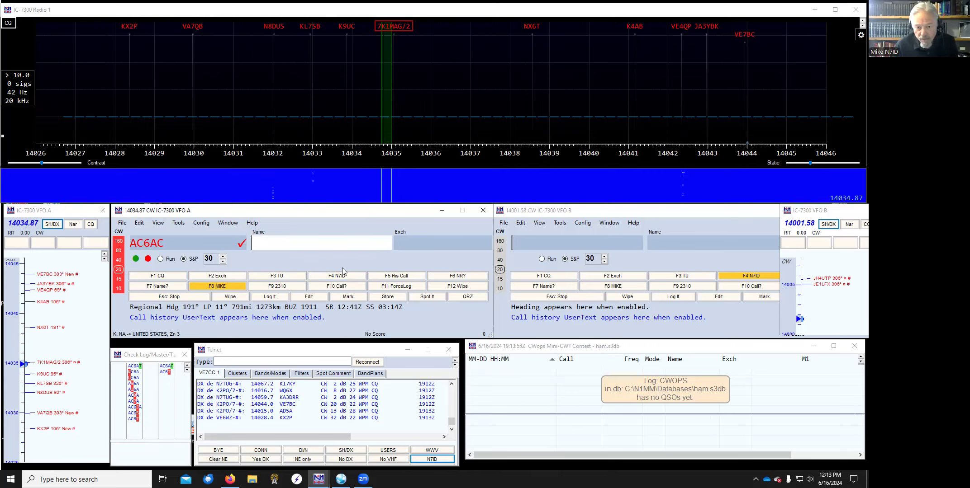
pyautogui.press('Tab')
pyautogui.click(288, 245)
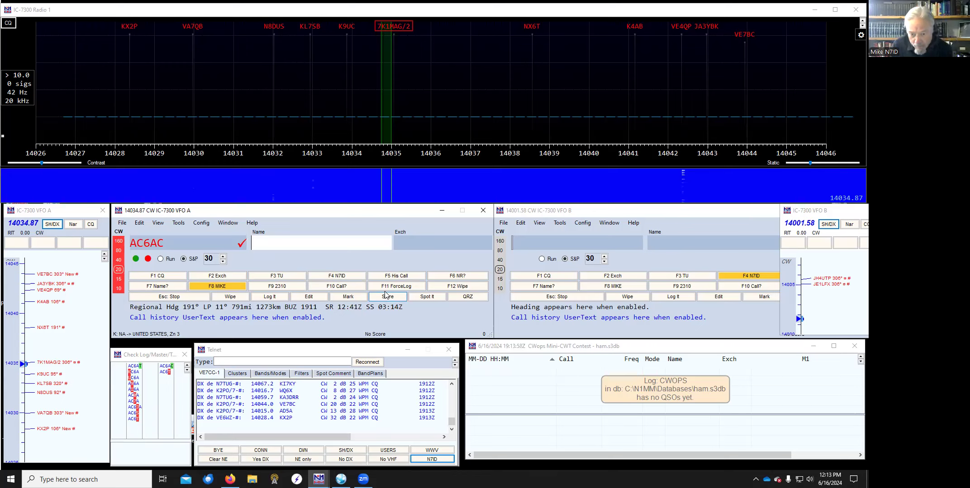
pyautogui.click(276, 297)
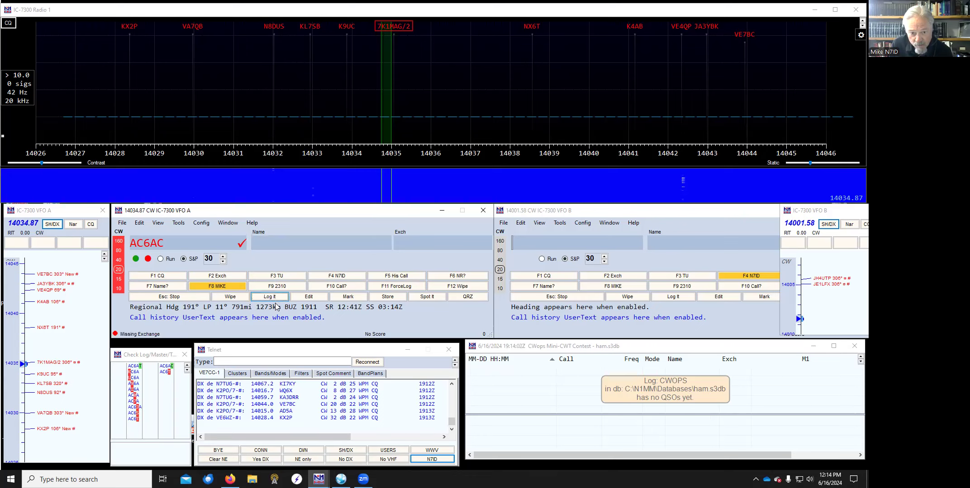
pyautogui.click(301, 242)
pyautogui.write('BU')
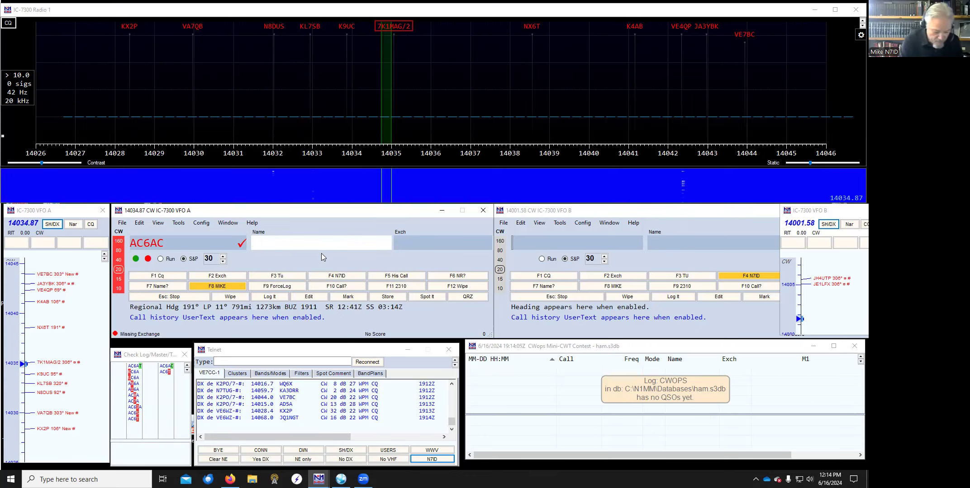
pyautogui.write('Z')
pyautogui.press('space')
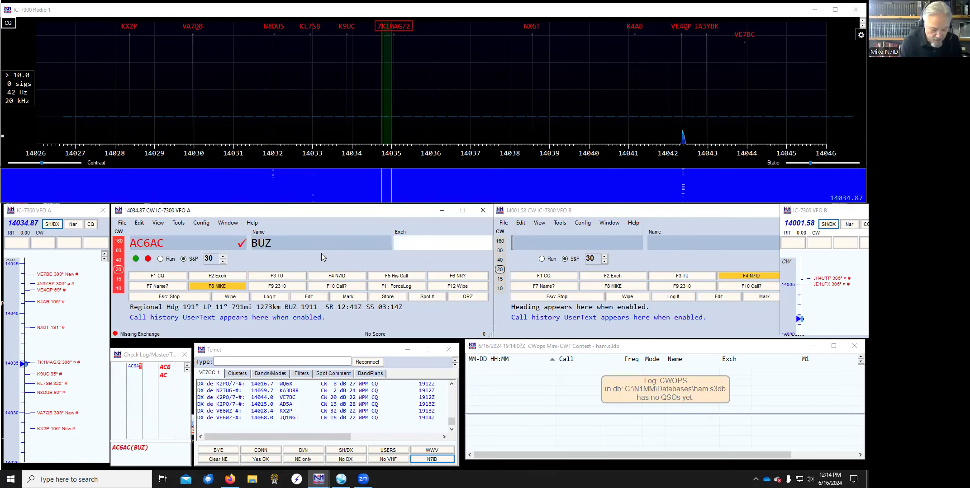
pyautogui.write('1911')
pyautogui.press('Return')
pyautogui.press('Return')
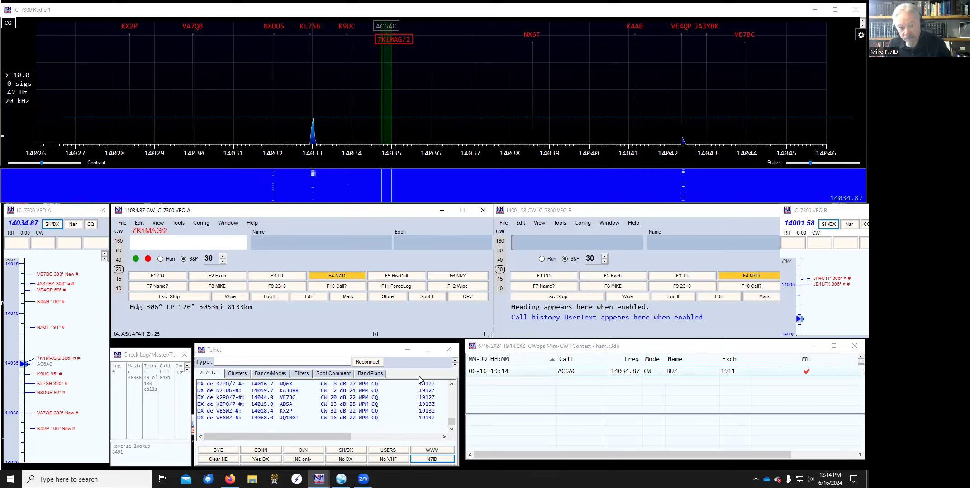
pyautogui.moveTo(487, 338)
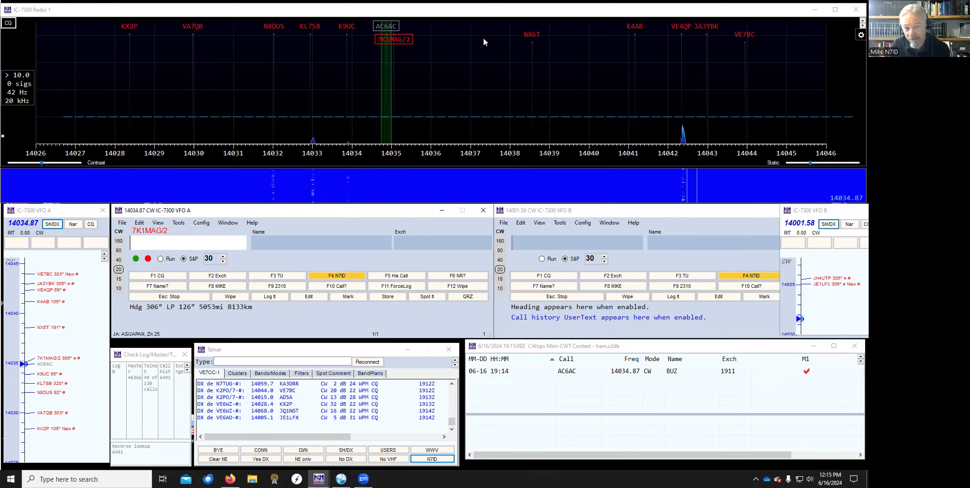
pyautogui.click(130, 28)
pyautogui.click(130, 28)
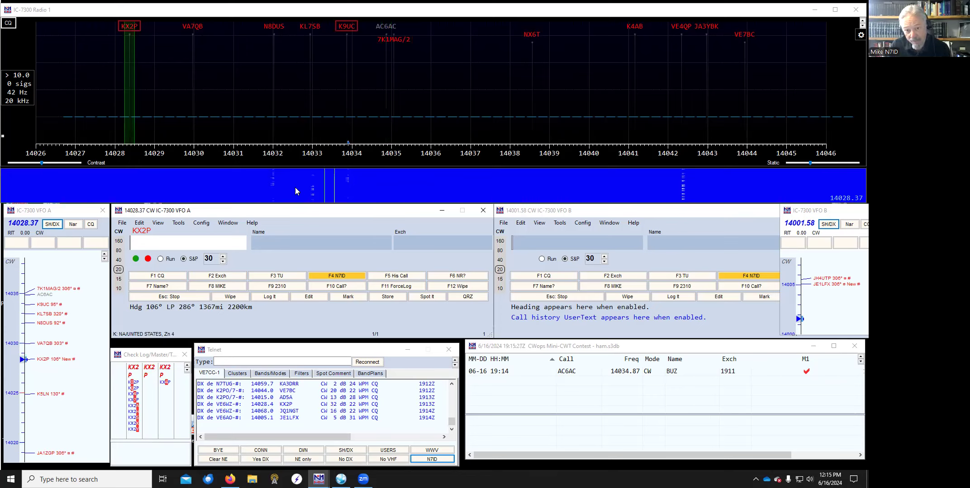
pyautogui.click(276, 27)
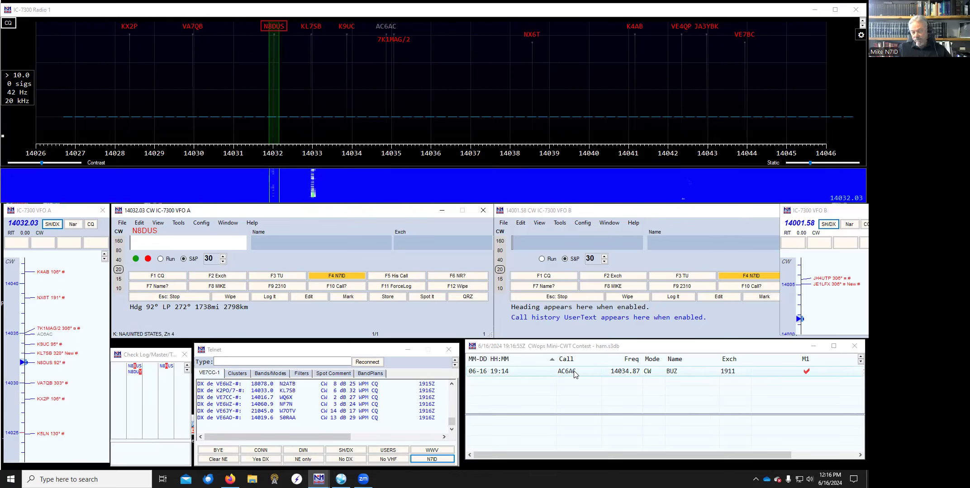
pyautogui.click(677, 371)
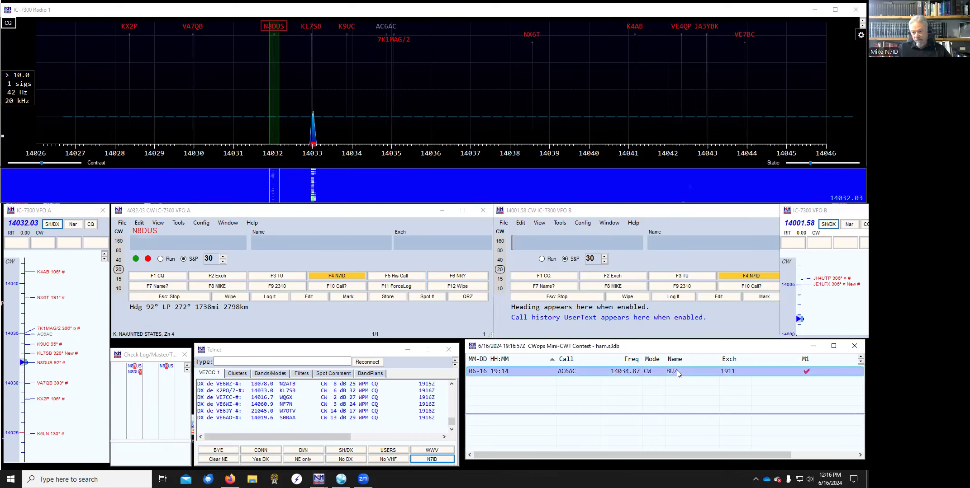
pyautogui.rightClick(676, 371)
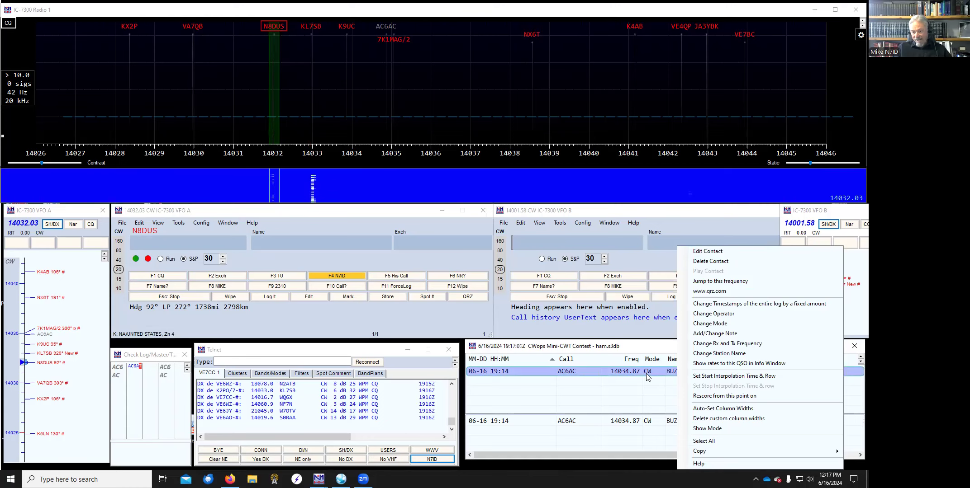
pyautogui.click(705, 253)
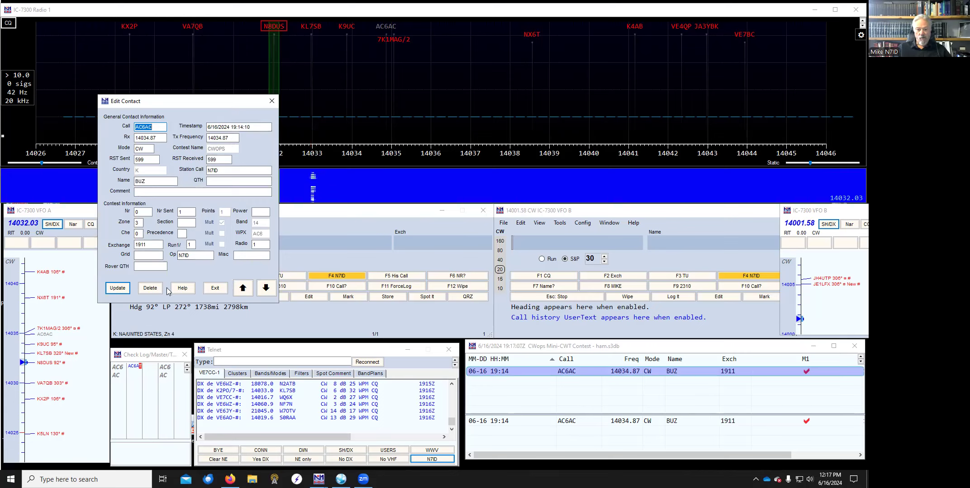
pyautogui.click(215, 289)
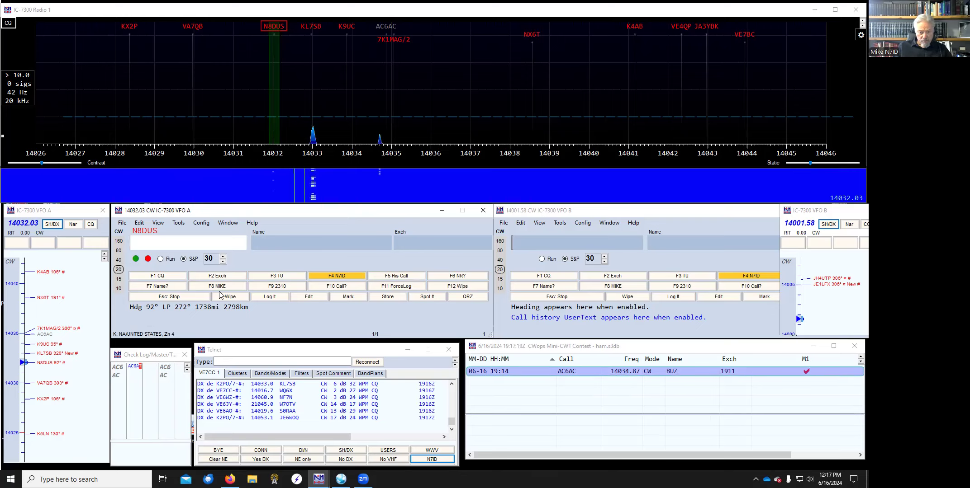
# Show the Score Summary for the CWOPS contest, review it and close it.
pyautogui.click(178, 223)
pyautogui.click(230, 234)
pyautogui.click(231, 224)
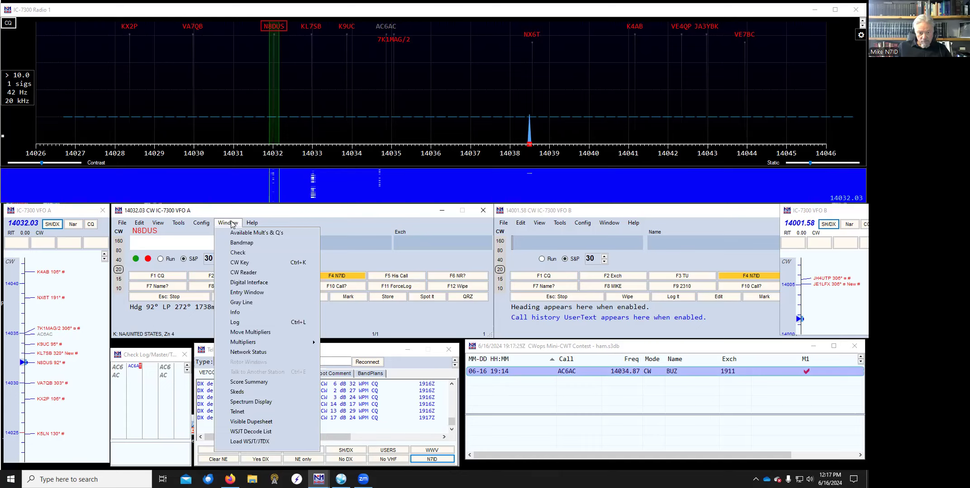
pyautogui.click(254, 383)
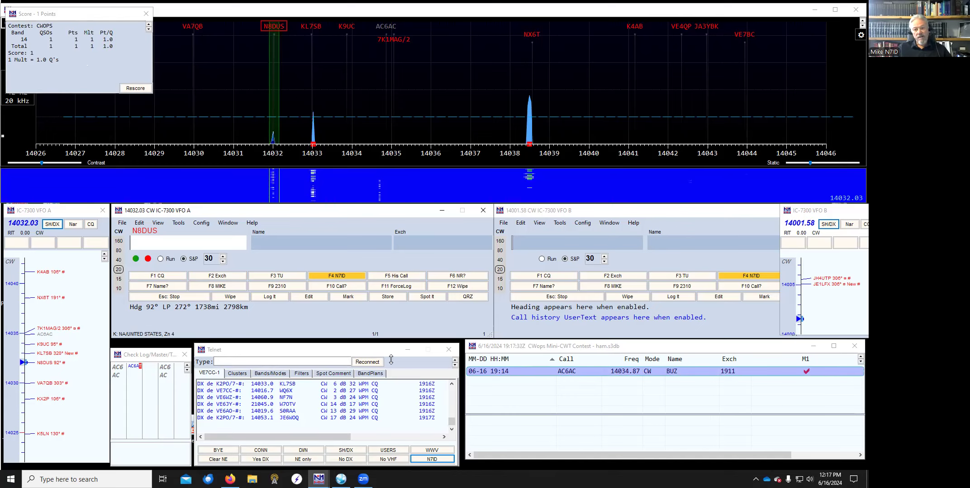
pyautogui.moveTo(374, 336)
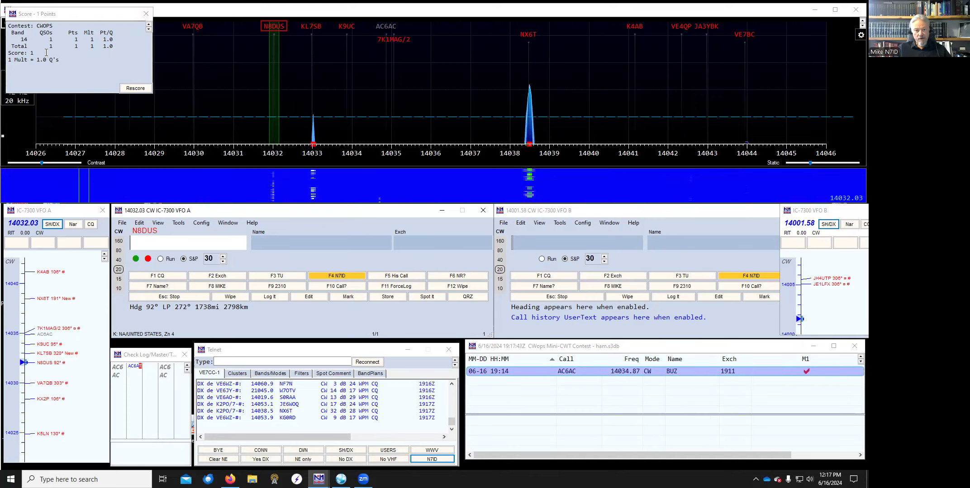
pyautogui.click(147, 13)
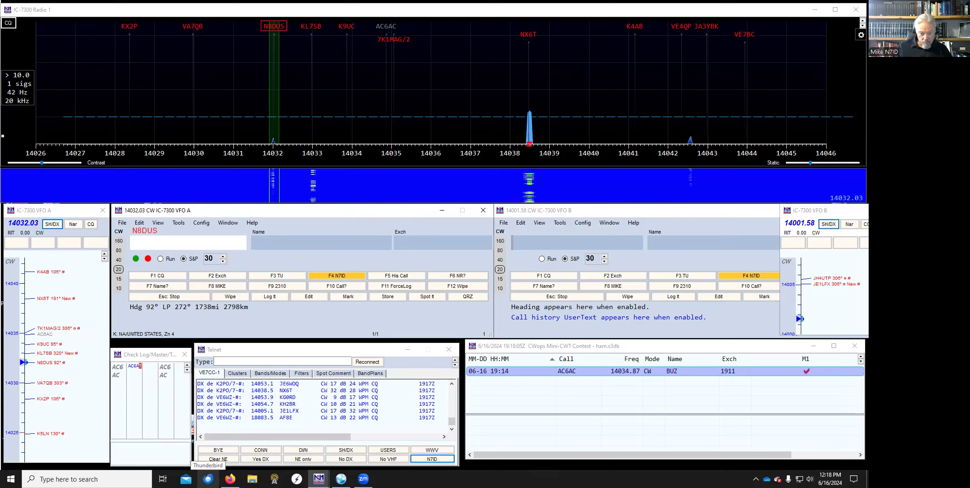
# Switch to Firefox and review the program file downloads and documentation offered on the N1MM Logger+ home page.
pyautogui.click(230, 479)
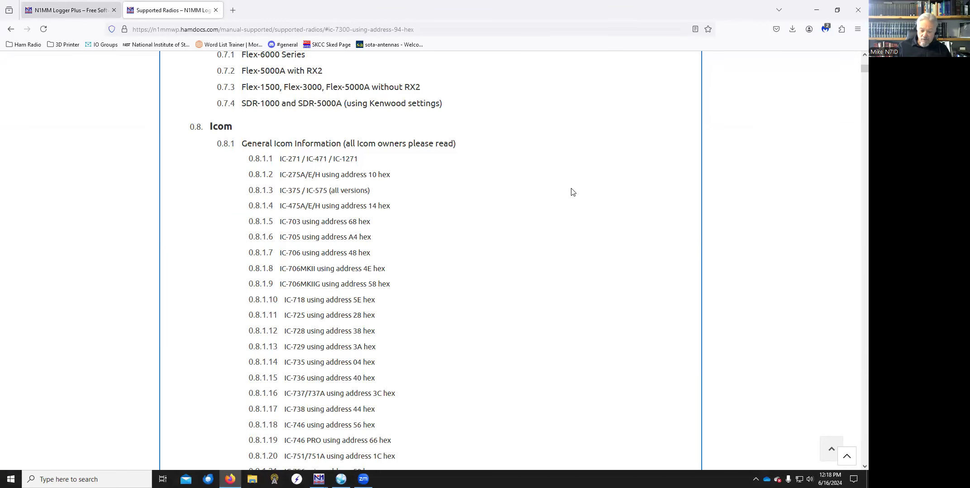
pyautogui.hotkey('ctrl', 'shift', 'Tab')
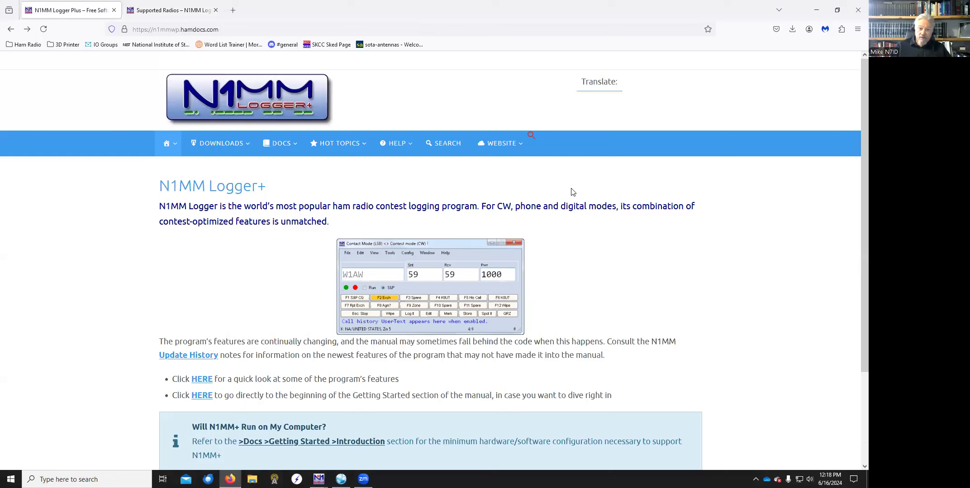
pyautogui.moveTo(232, 173)
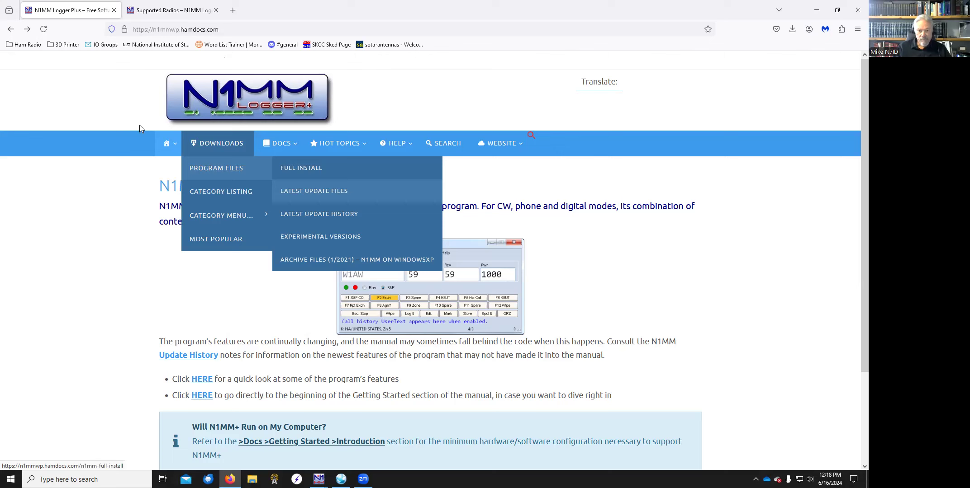
pyautogui.moveTo(284, 145)
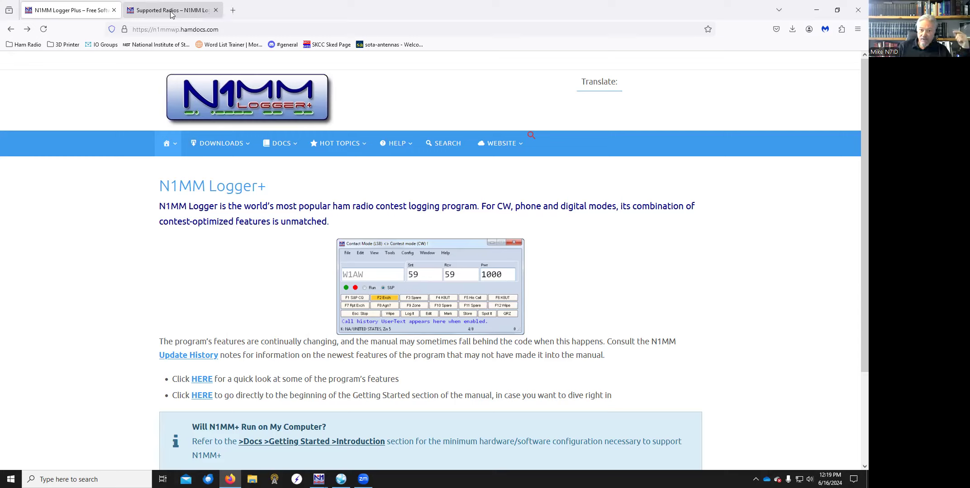
# Look through the Supported Radios table of contents down to the Icom and Kenwood models.
pyautogui.click(171, 12)
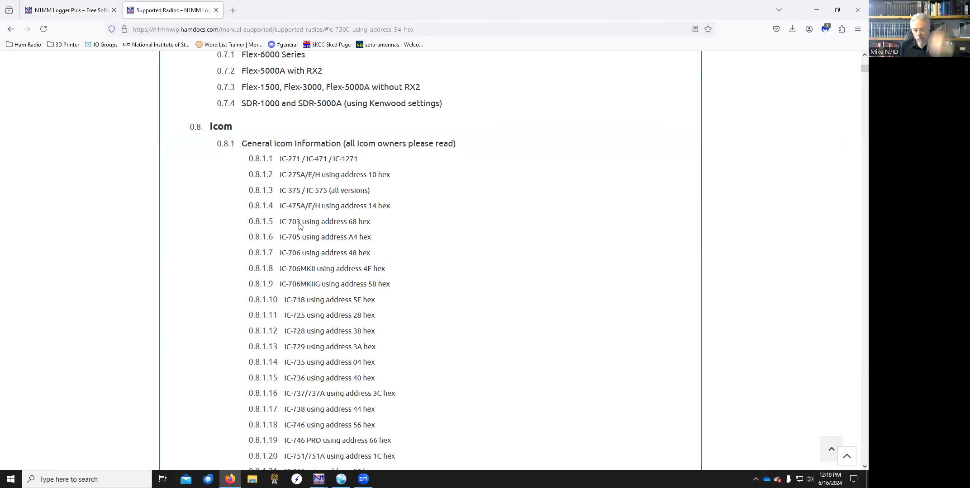
pyautogui.scroll(5, 398, 223)
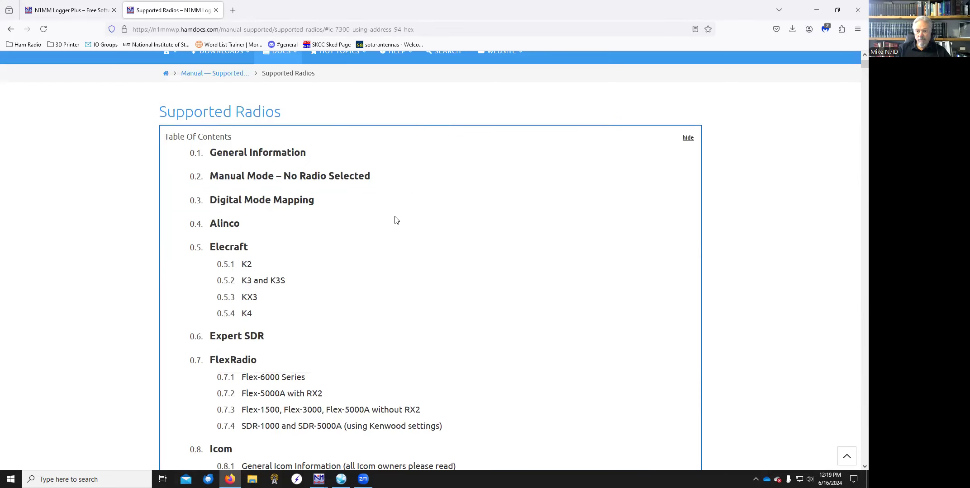
pyautogui.scroll(-10, 396, 224)
pyautogui.scroll(-6, 393, 219)
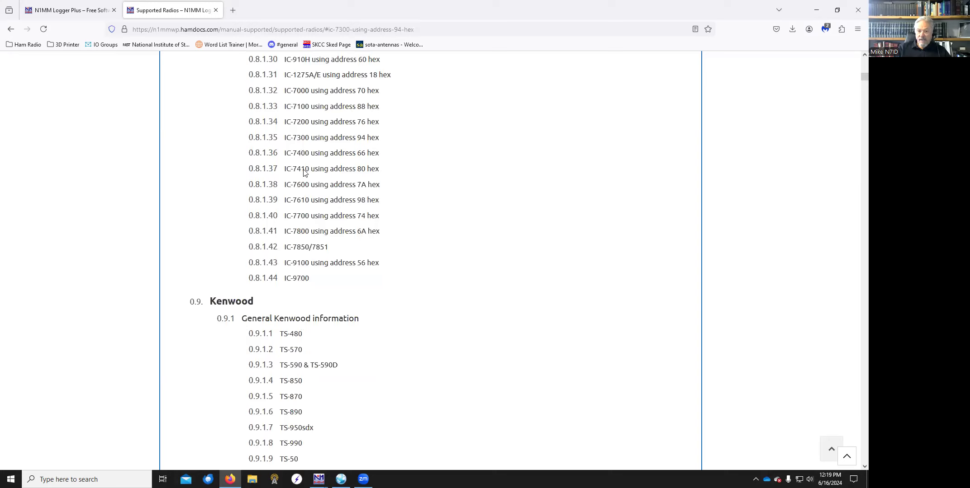
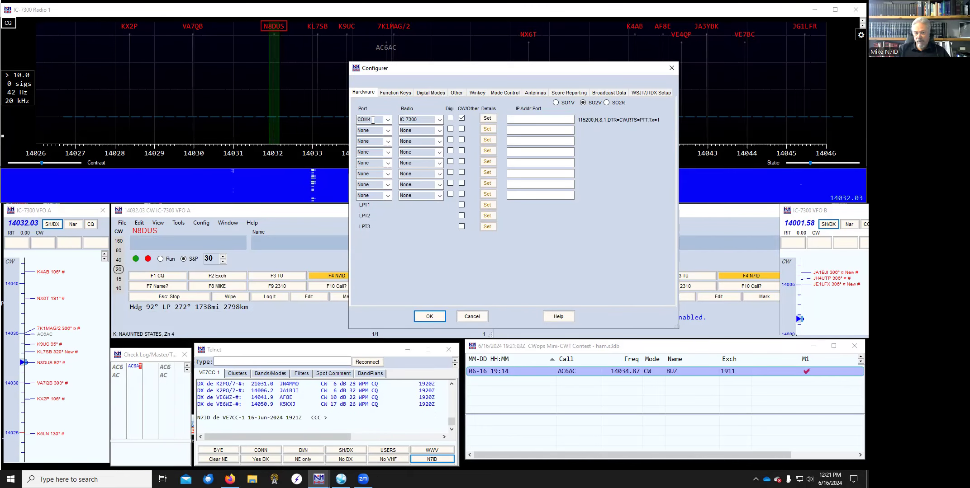
# Review the radio choices and the COM4 port settings of the IC-7300, including the speed options, and cancel the configuration without changes.
pyautogui.click(439, 119)
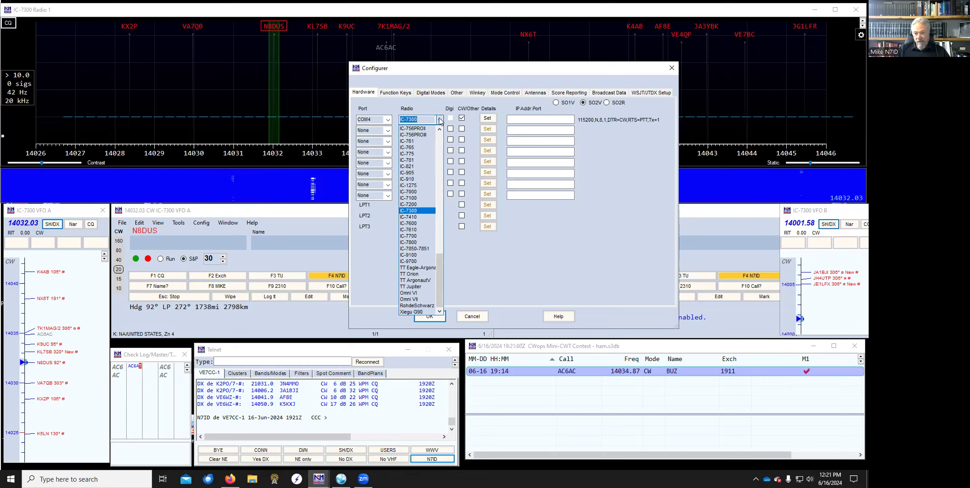
pyautogui.click(439, 121)
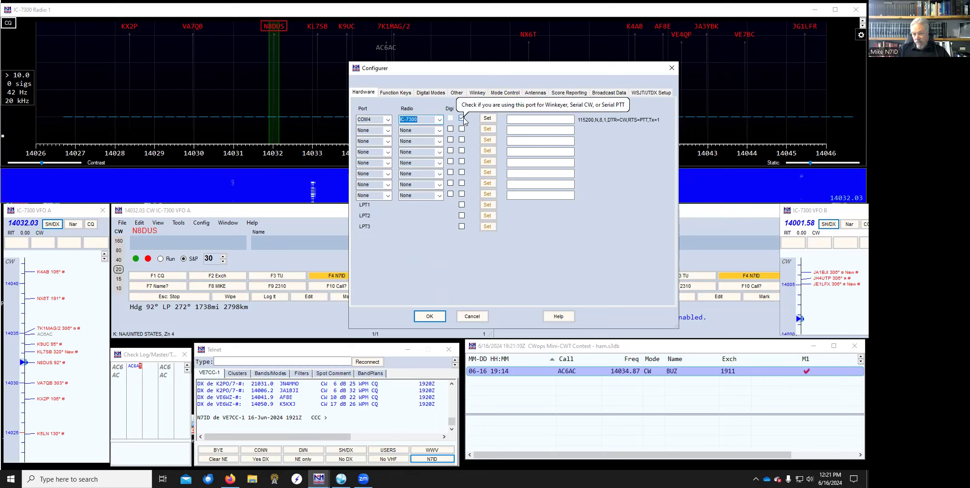
pyautogui.click(487, 119)
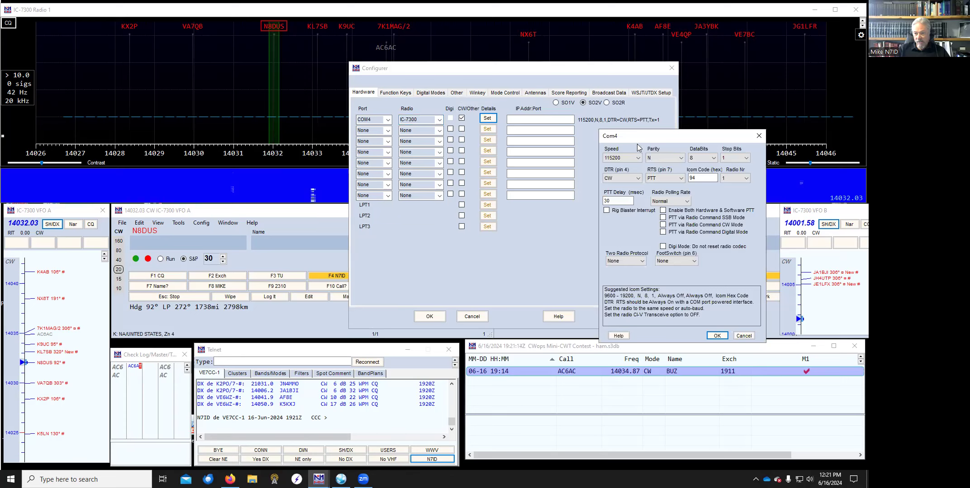
pyautogui.moveTo(622, 138); pyautogui.dragTo(359, 128)
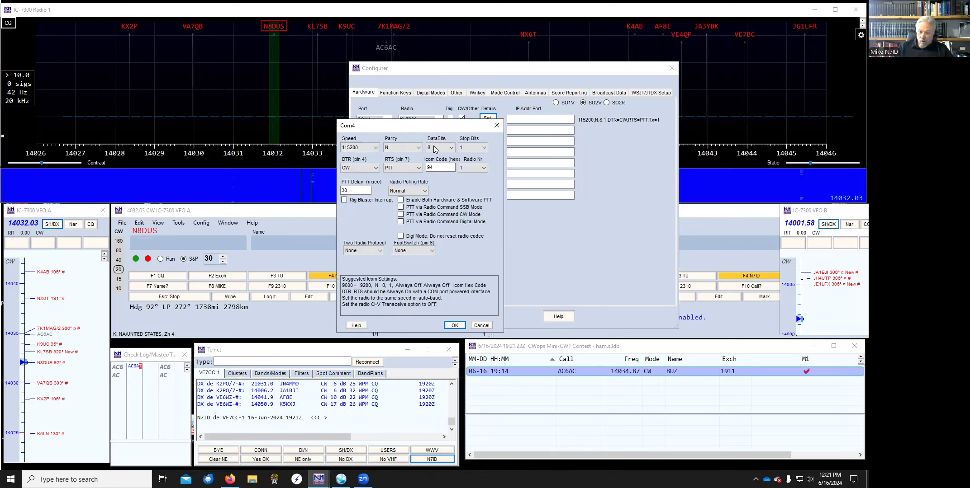
pyautogui.click(375, 149)
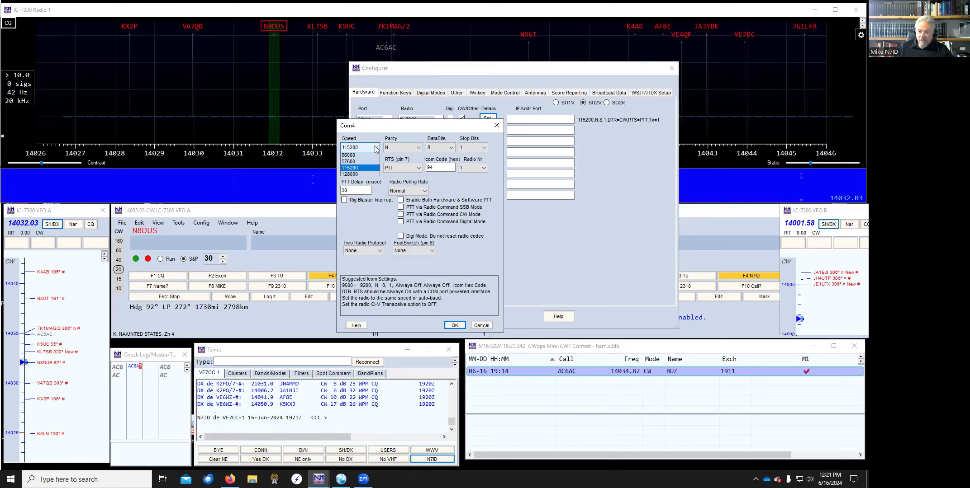
pyautogui.click(375, 150)
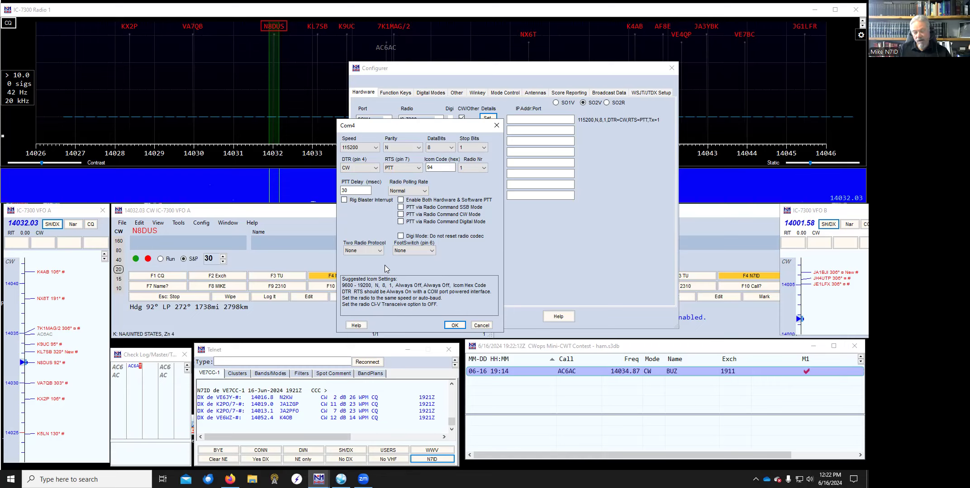
pyautogui.click(481, 326)
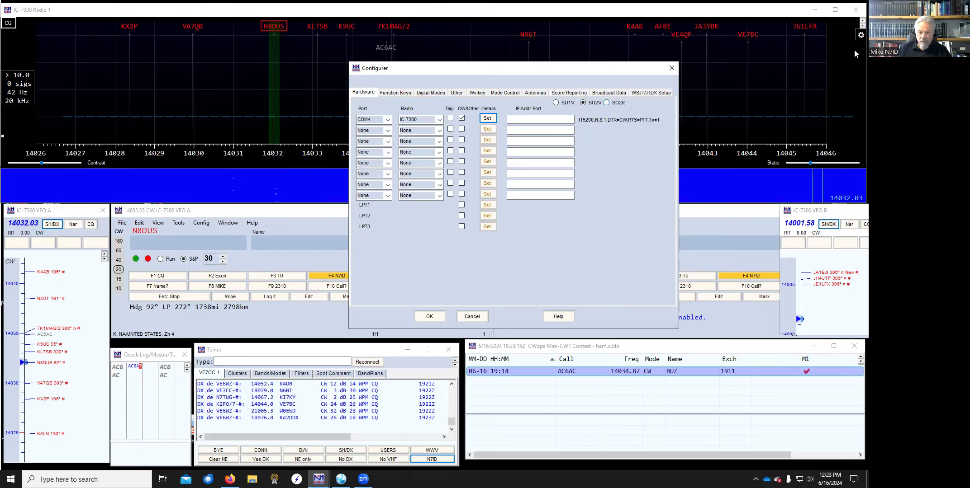
pyautogui.click(473, 316)
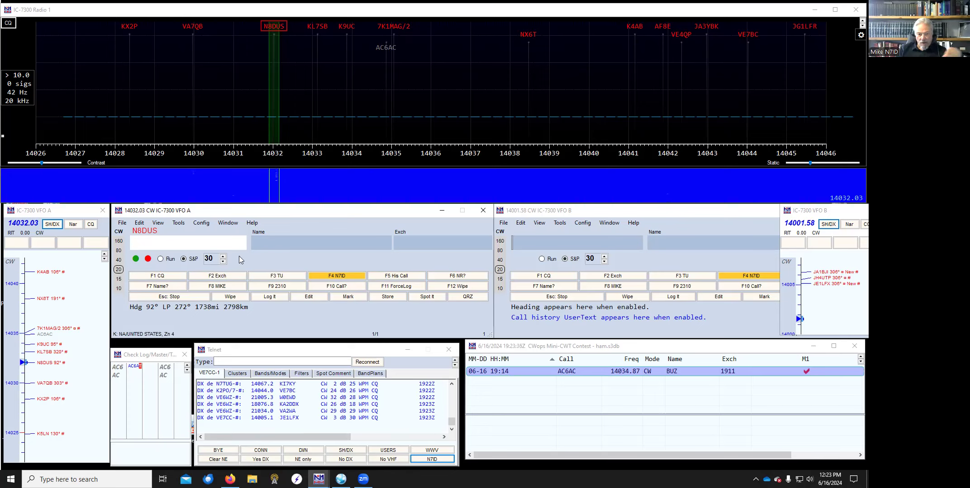
# Review the list of auxiliary windows available from the VFO A entry window, then dismiss it.
pyautogui.click(226, 224)
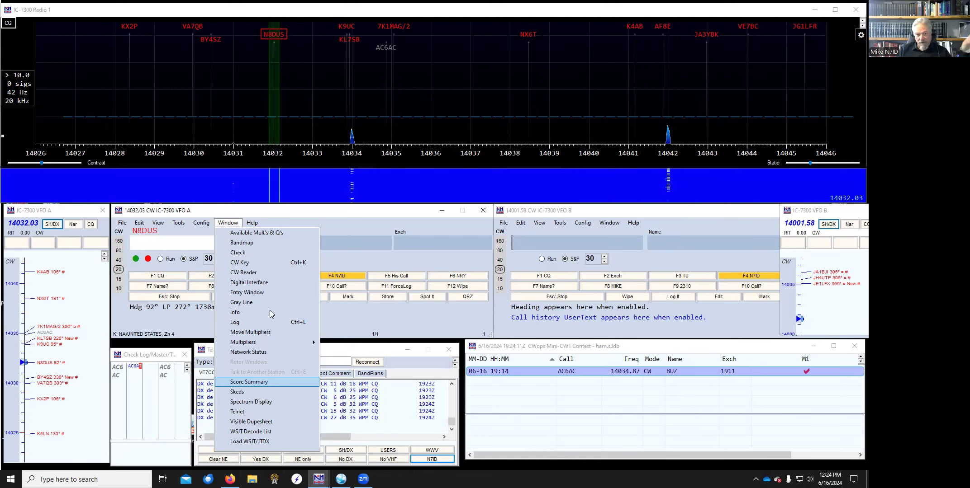
pyautogui.click(393, 211)
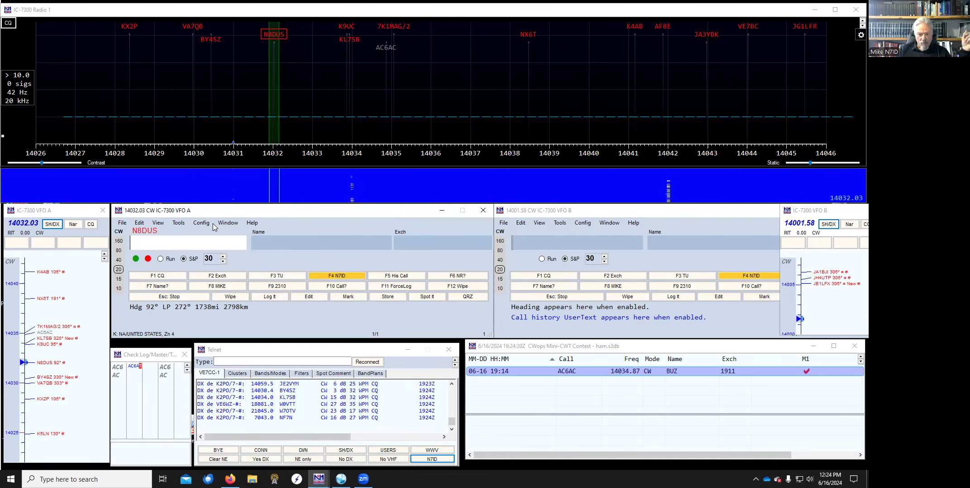
# Look through the existing contest logs in the ham.s3db database and cancel without opening one.
pyautogui.click(127, 224)
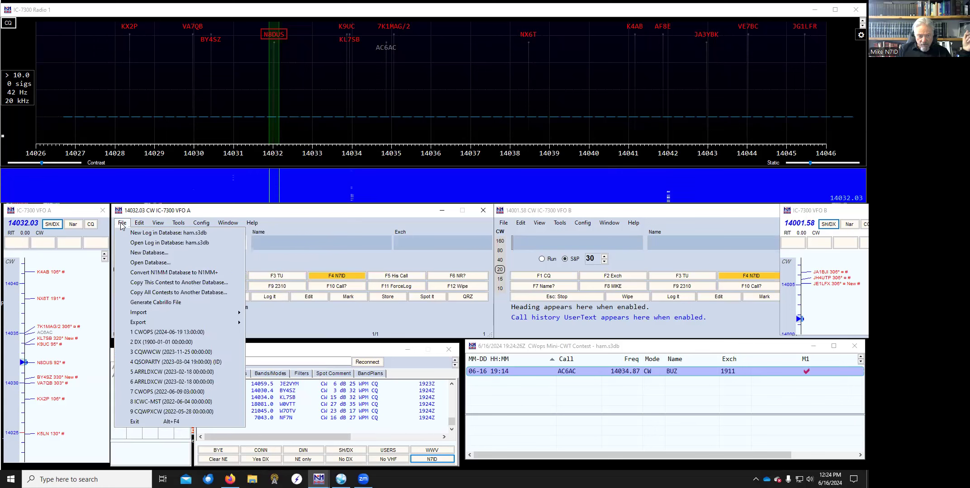
pyautogui.click(139, 245)
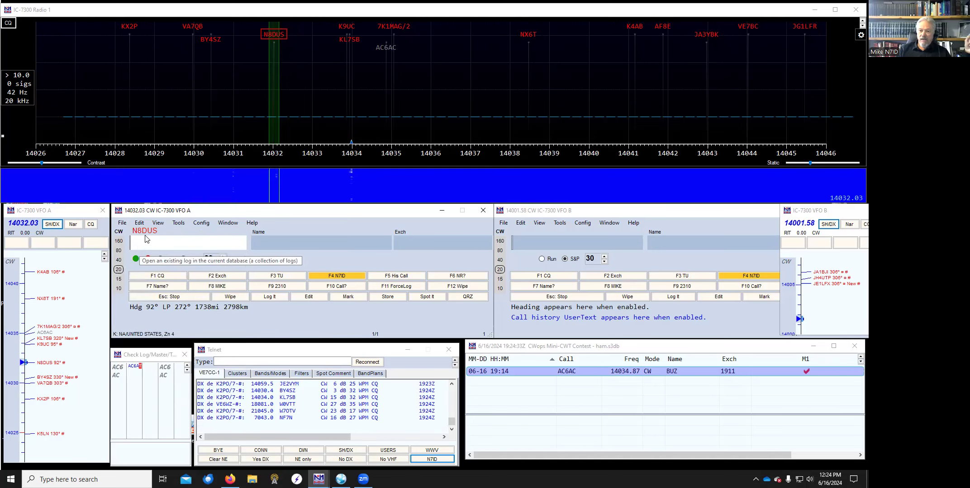
pyautogui.scroll(-5, 481, 165)
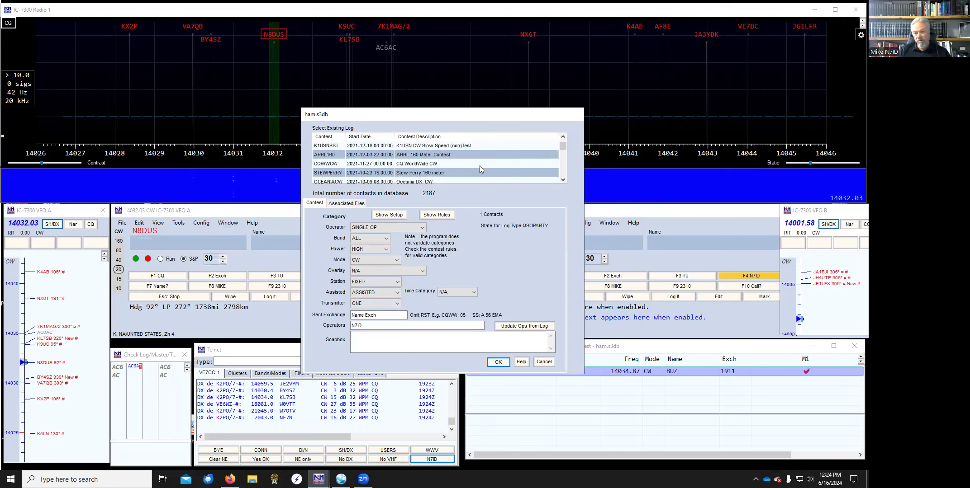
pyautogui.scroll(5, 477, 169)
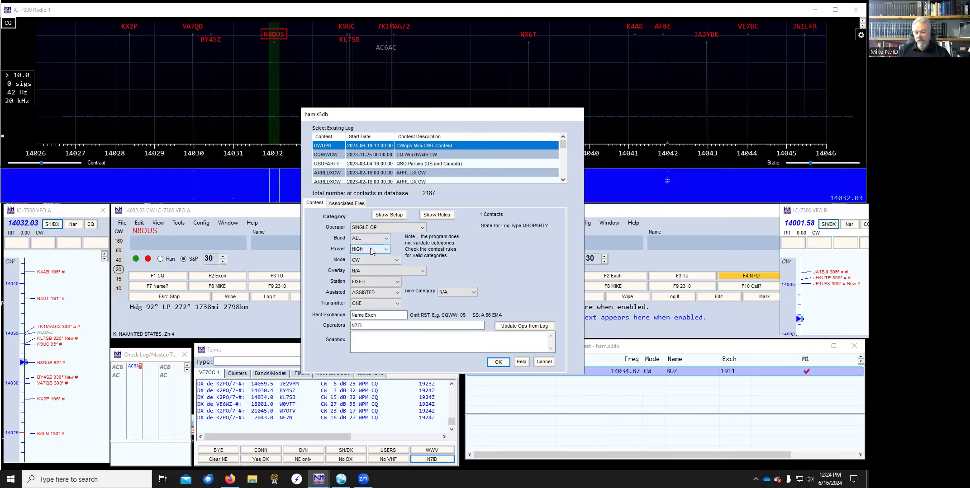
pyautogui.click(544, 362)
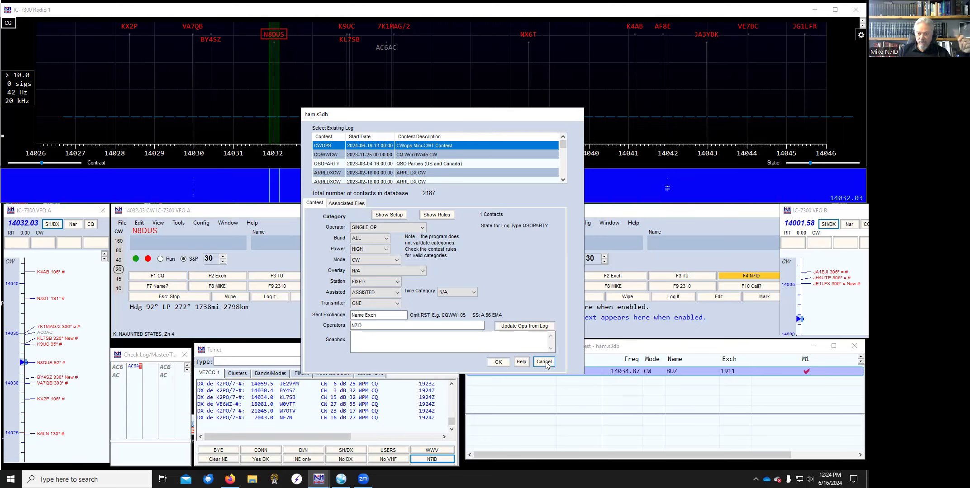
# Review the log import options and the export options, including ADIF and call history.
pyautogui.click(121, 224)
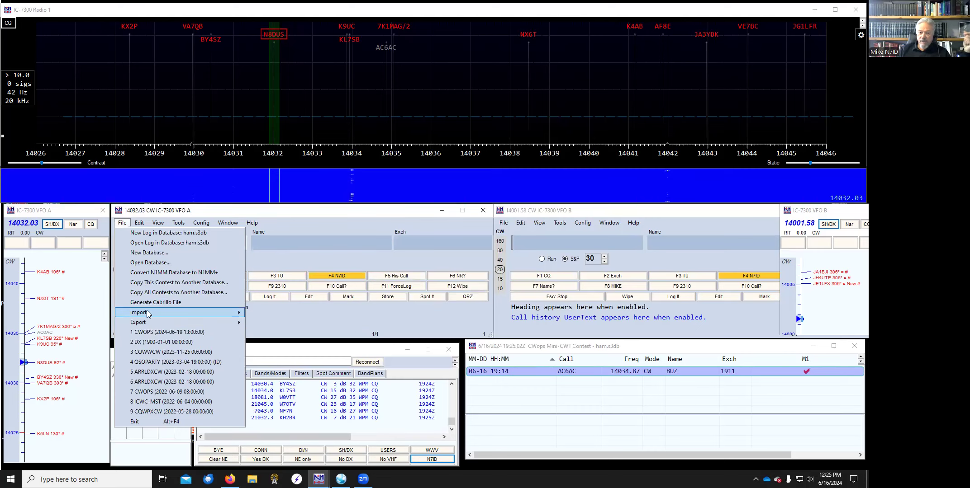
pyautogui.moveTo(147, 310)
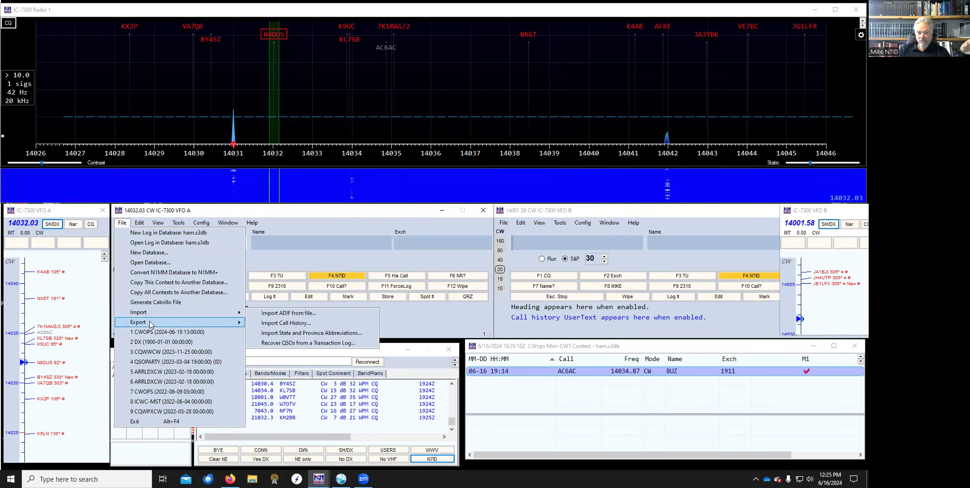
pyautogui.moveTo(293, 325)
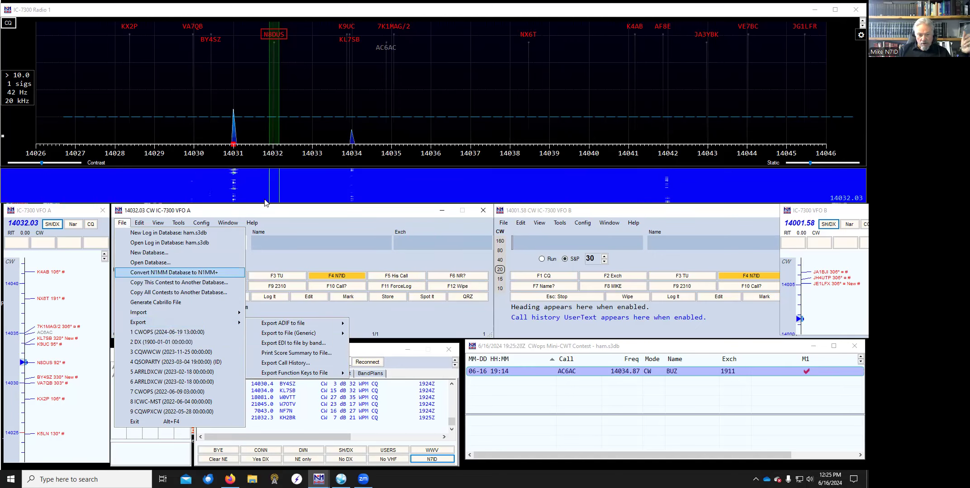
pyautogui.press('Left')
pyautogui.press('Left')
pyautogui.press('Left')
pyautogui.press('Left')
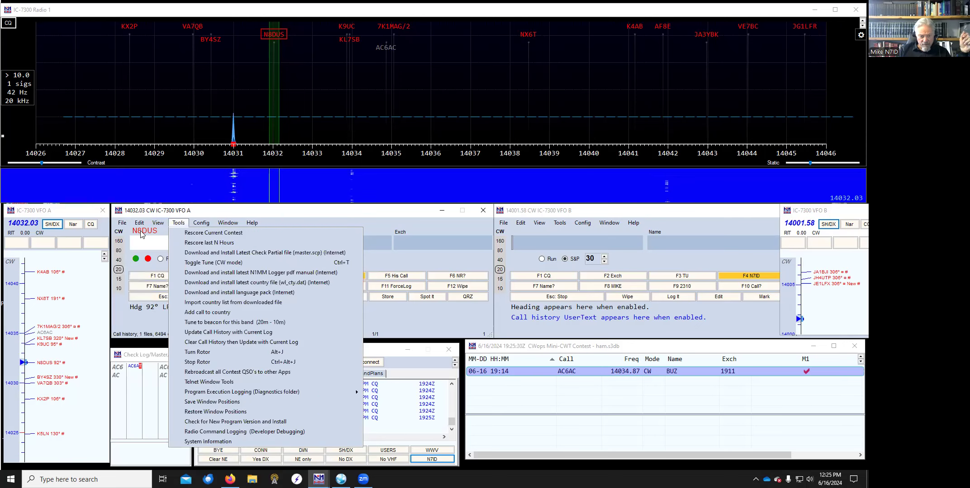
pyautogui.press('Escape')
pyautogui.click(123, 223)
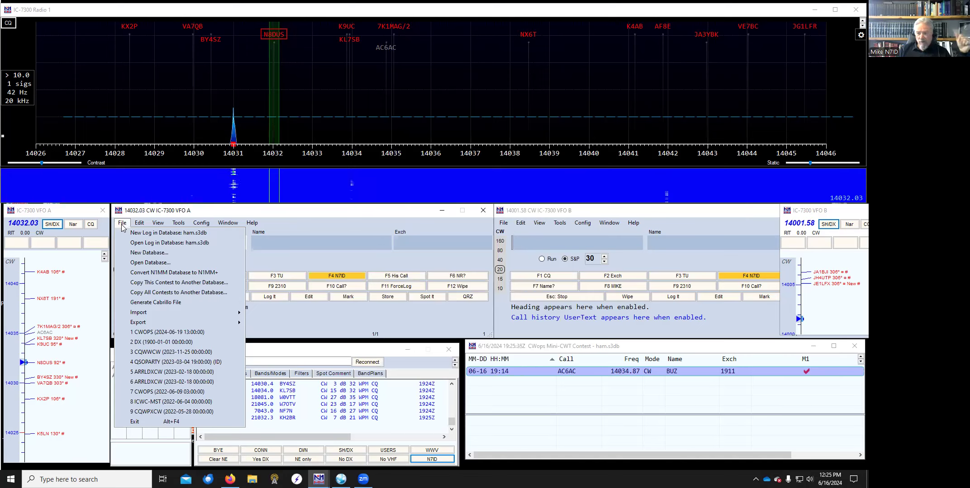
pyautogui.click(201, 222)
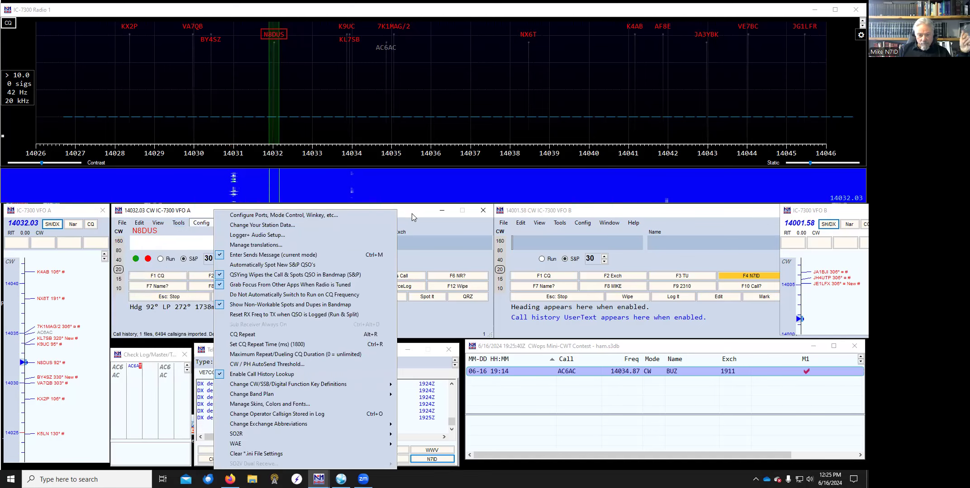
pyautogui.click(411, 211)
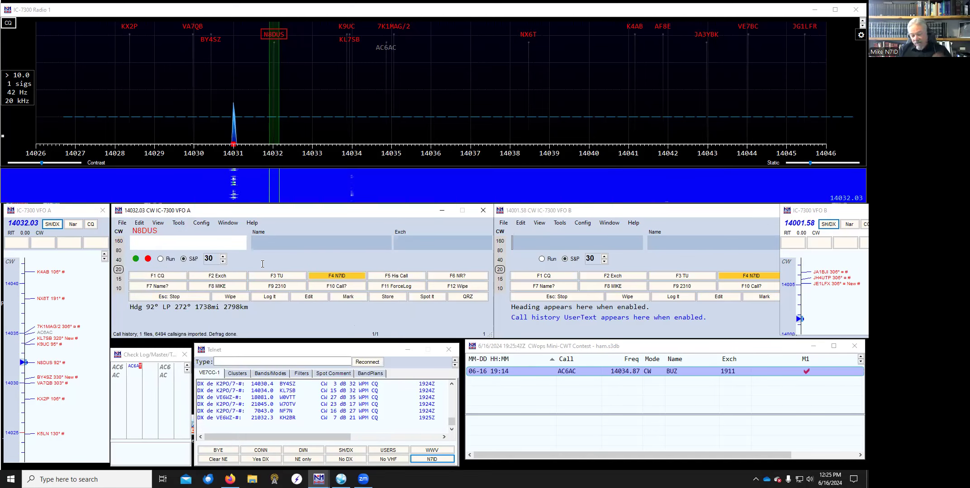
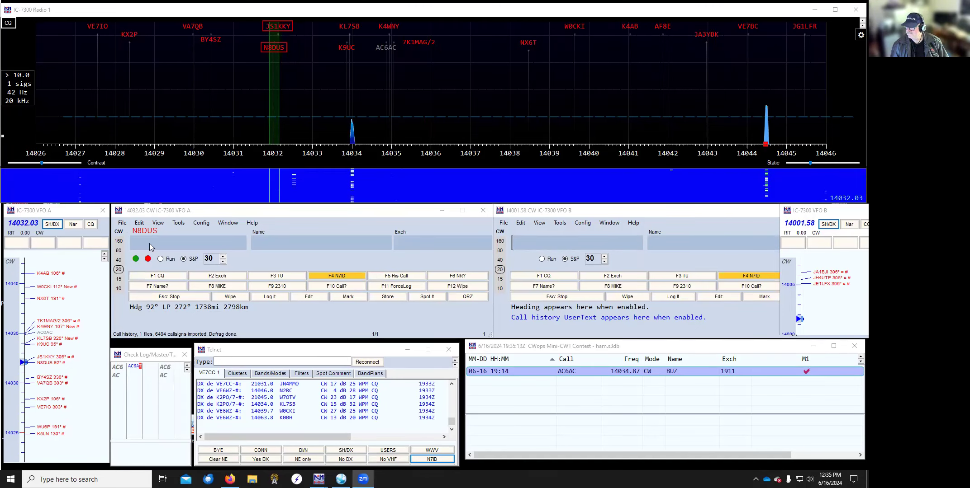
# Show the station information form with its call, address, grid and zone fields, and cancel it without changes.
pyautogui.click(122, 223)
pyautogui.press('Right')
pyautogui.press('Right')
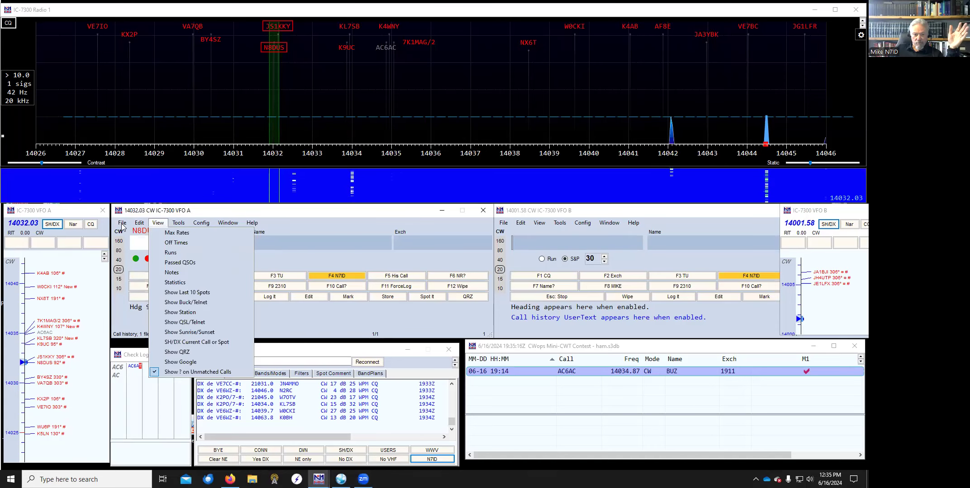
pyautogui.click(122, 223)
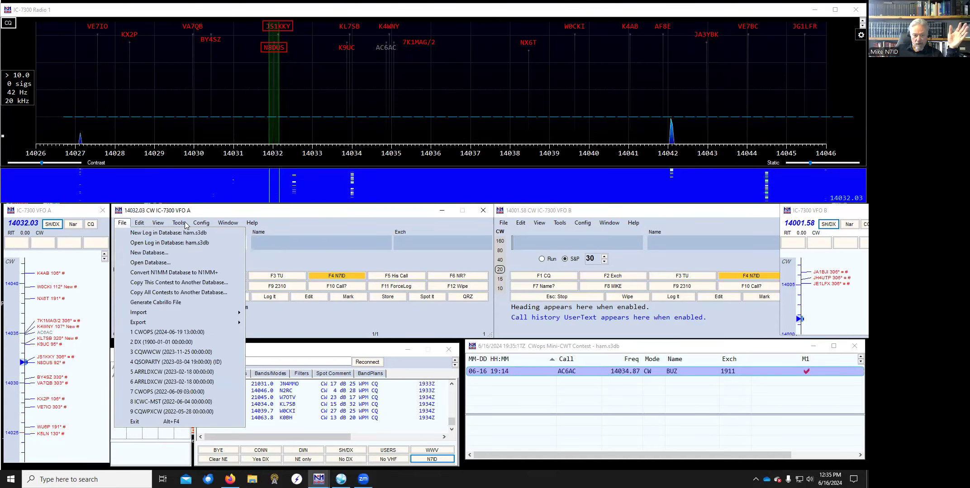
pyautogui.moveTo(186, 225)
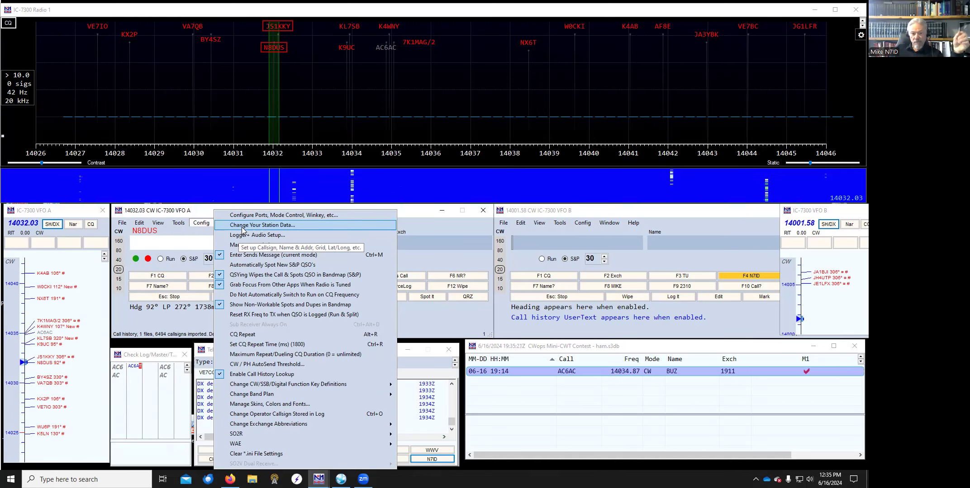
pyautogui.click(243, 228)
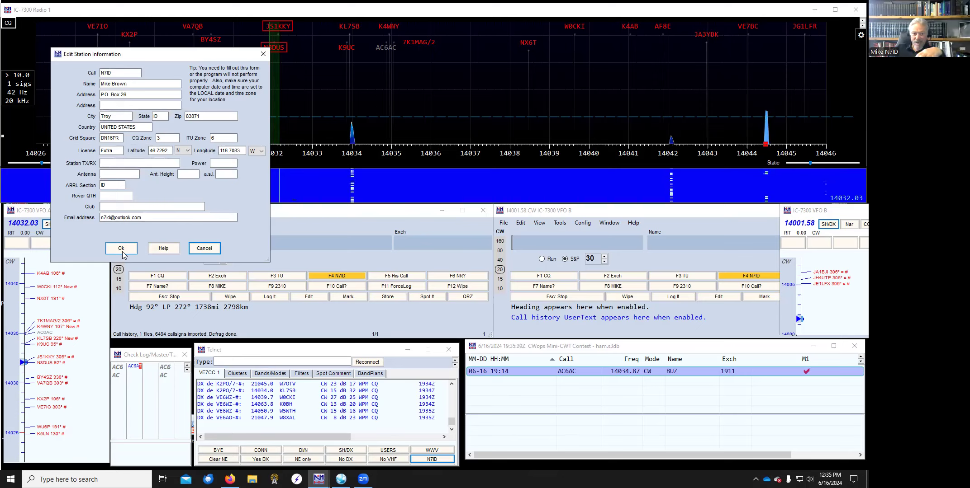
pyautogui.click(207, 249)
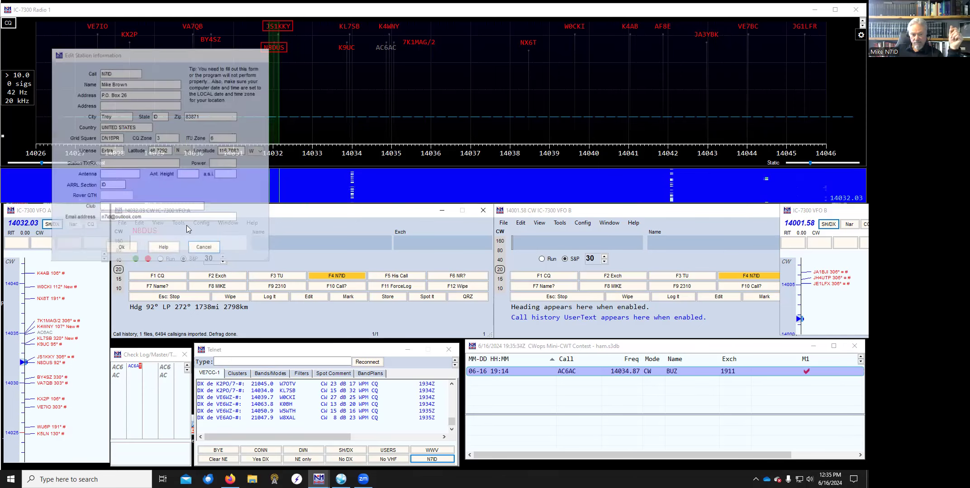
# Start a new log in ham.s3db and look through the available contest types, closing the list without choosing another.
pyautogui.click(201, 223)
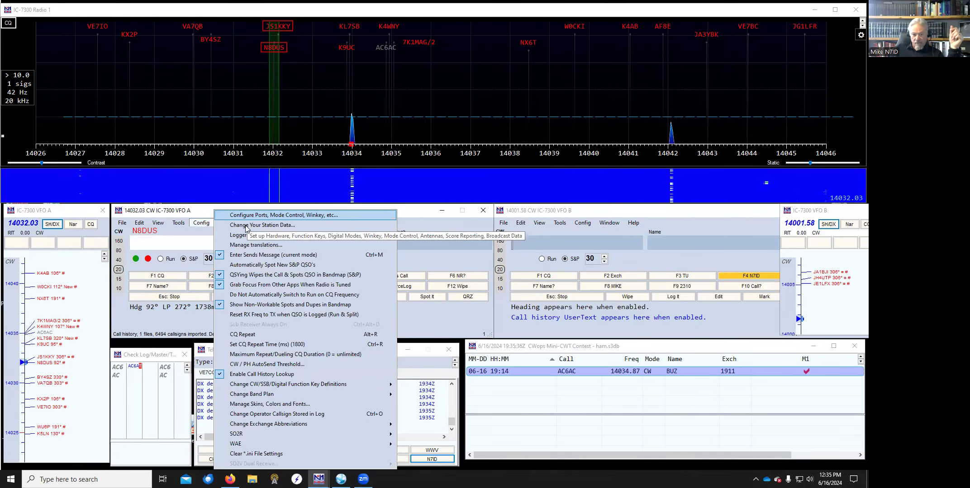
pyautogui.moveTo(158, 225)
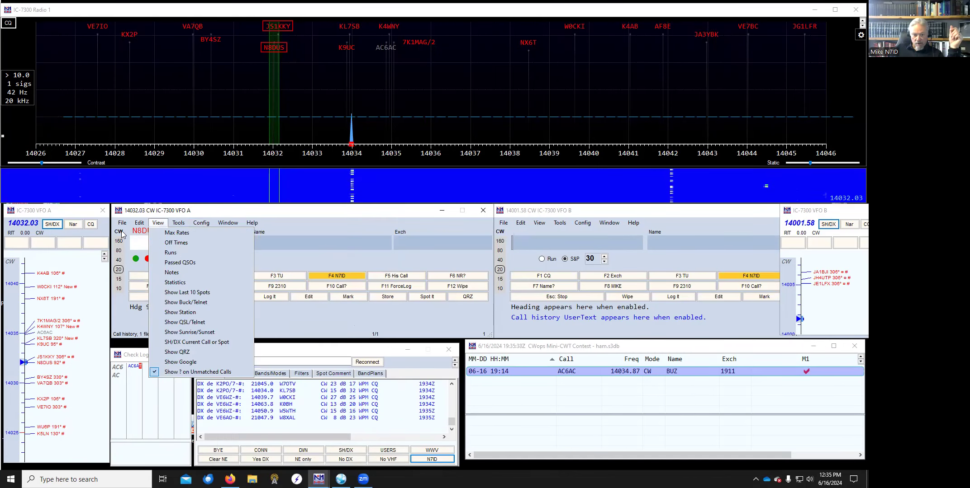
pyautogui.moveTo(122, 224)
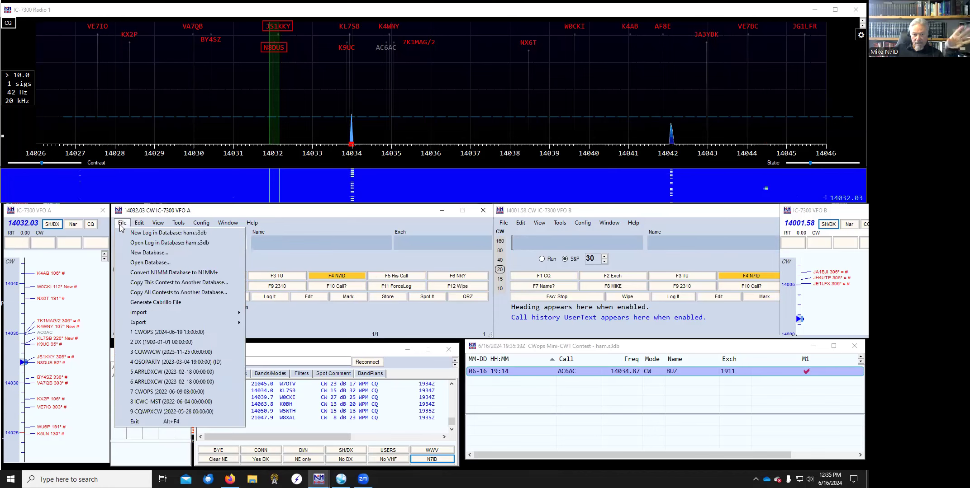
pyautogui.click(155, 233)
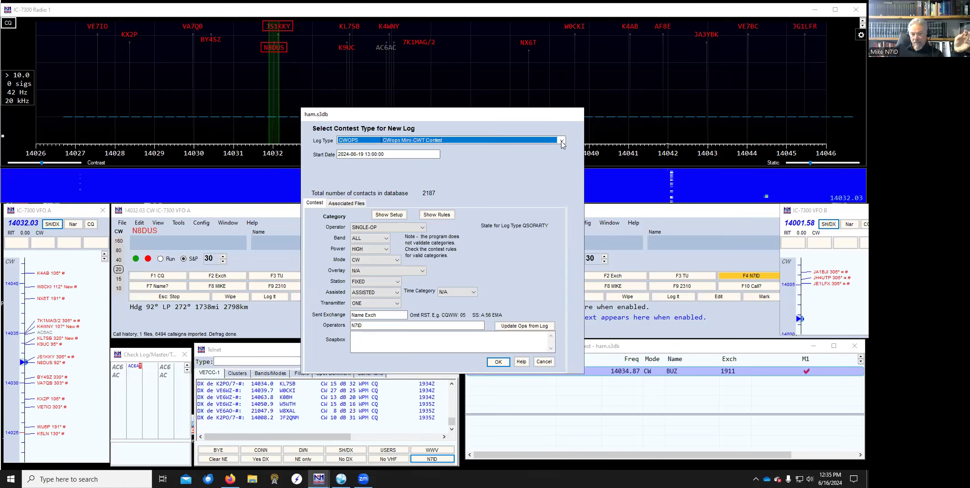
pyautogui.click(561, 142)
pyautogui.scroll(-3, 504, 226)
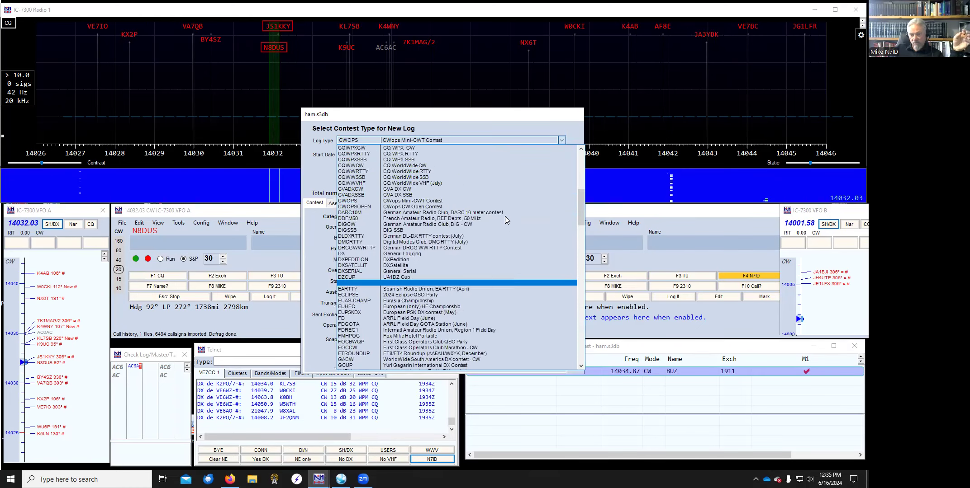
pyautogui.scroll(7, 505, 215)
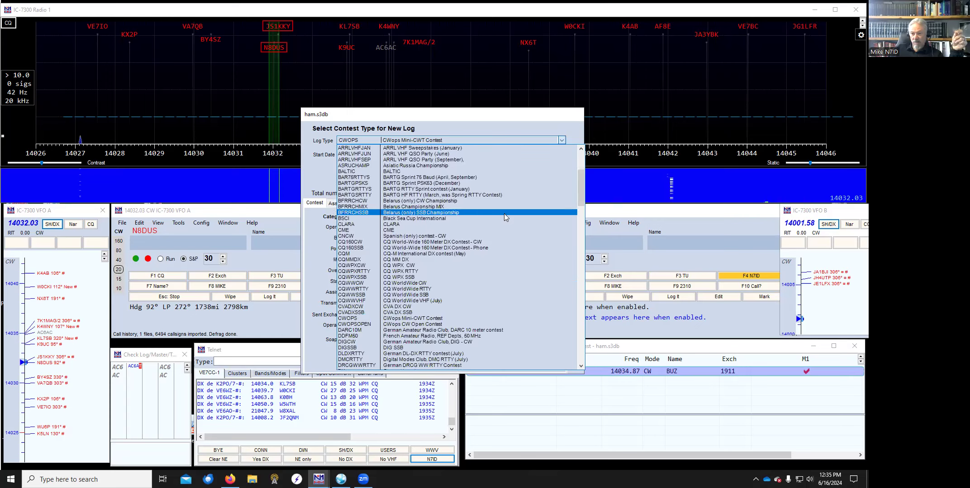
pyautogui.scroll(-14, 504, 214)
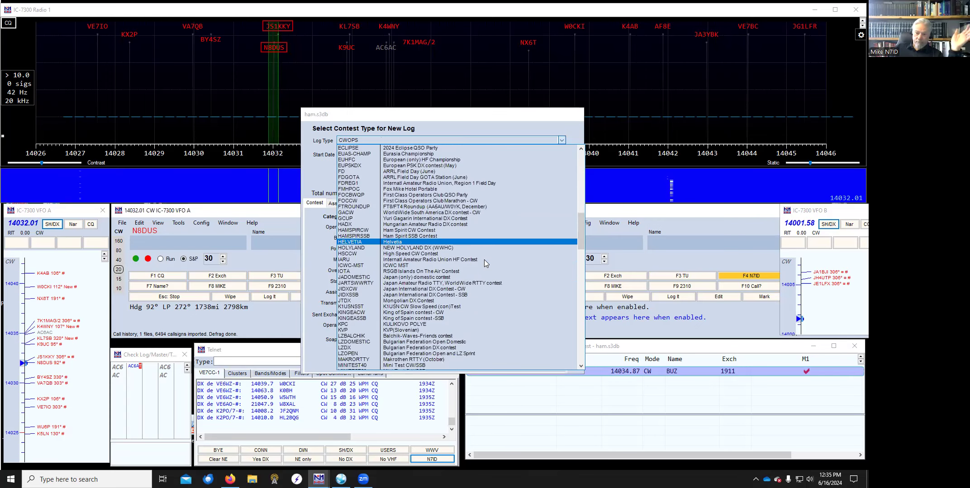
pyautogui.press('Escape')
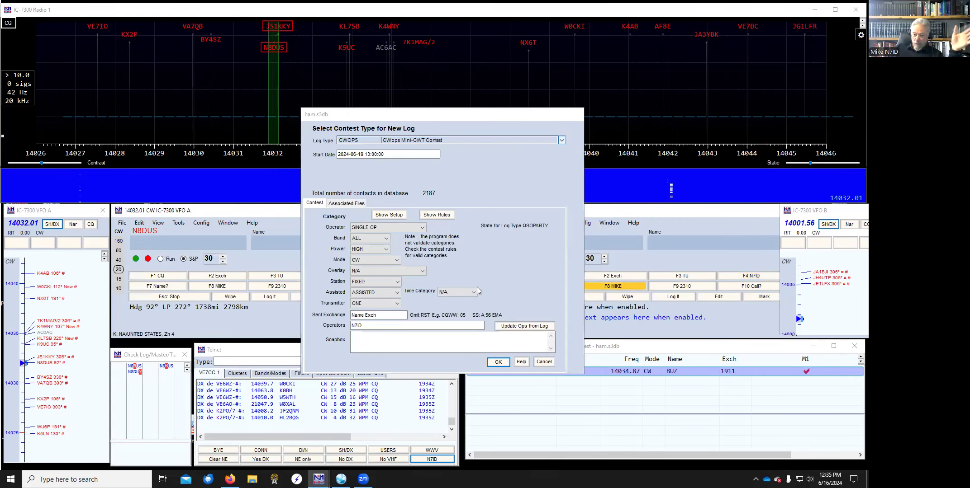
# Browse the log types again through the last entries and back to General Logging, keeping CWOPS as the log type.
pyautogui.click(562, 140)
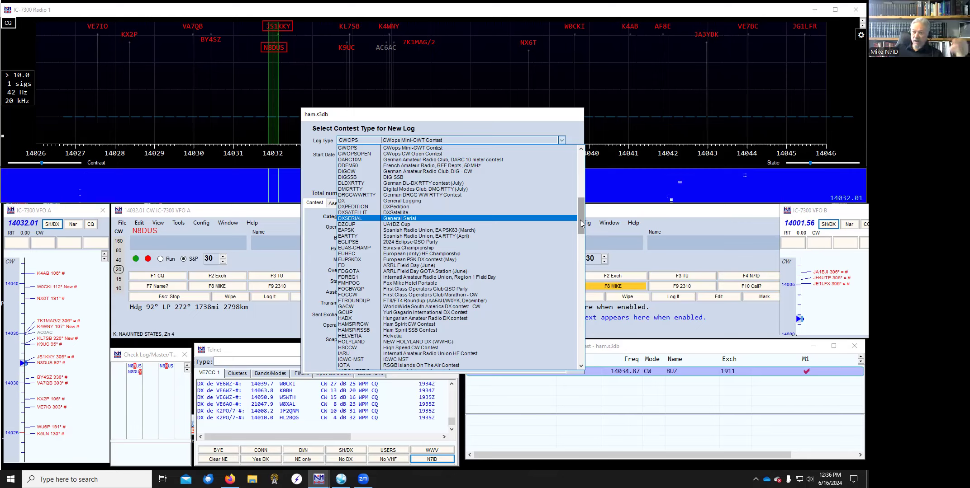
pyautogui.moveTo(580, 223); pyautogui.dragTo(588, 273)
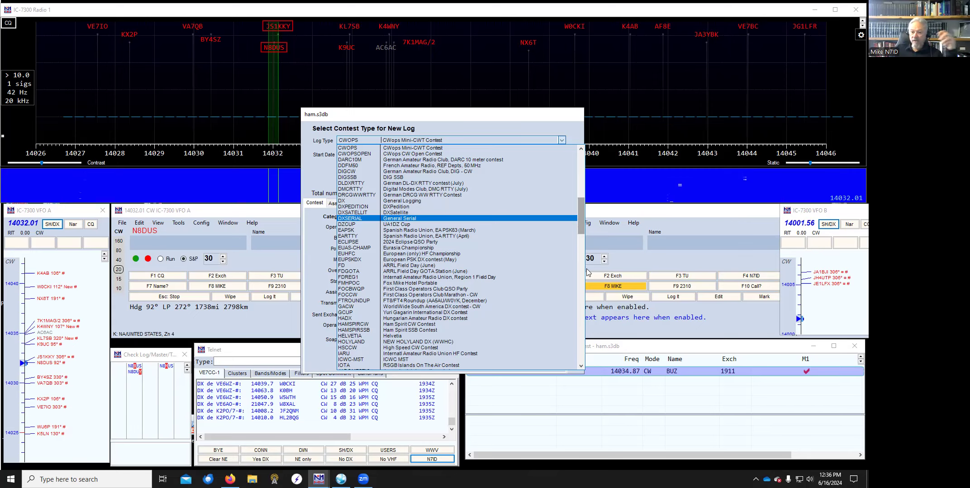
pyautogui.scroll(-10, 590, 359)
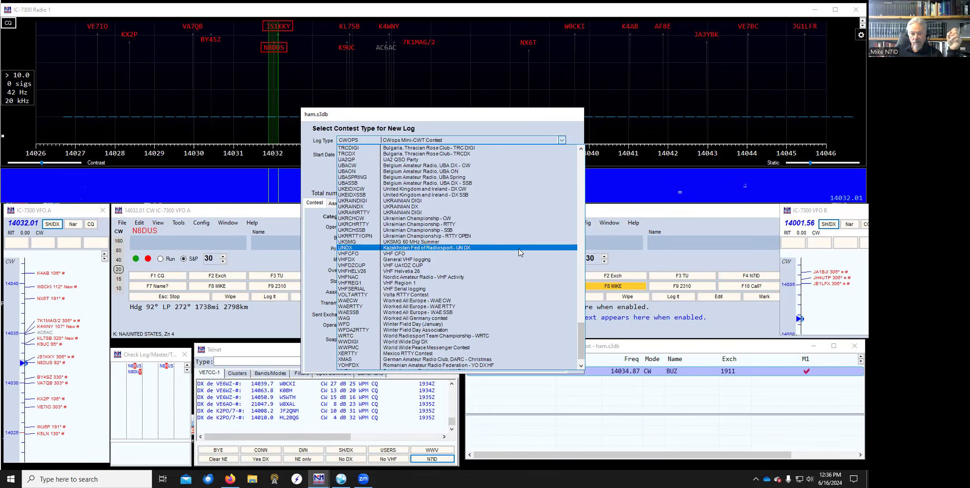
pyautogui.scroll(2, 518, 250)
pyautogui.scroll(11, 518, 248)
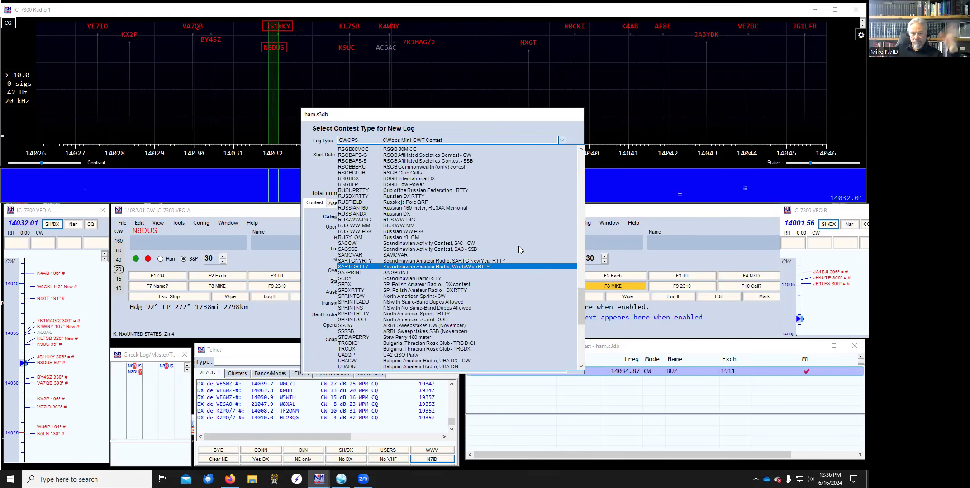
pyautogui.scroll(20, 519, 236)
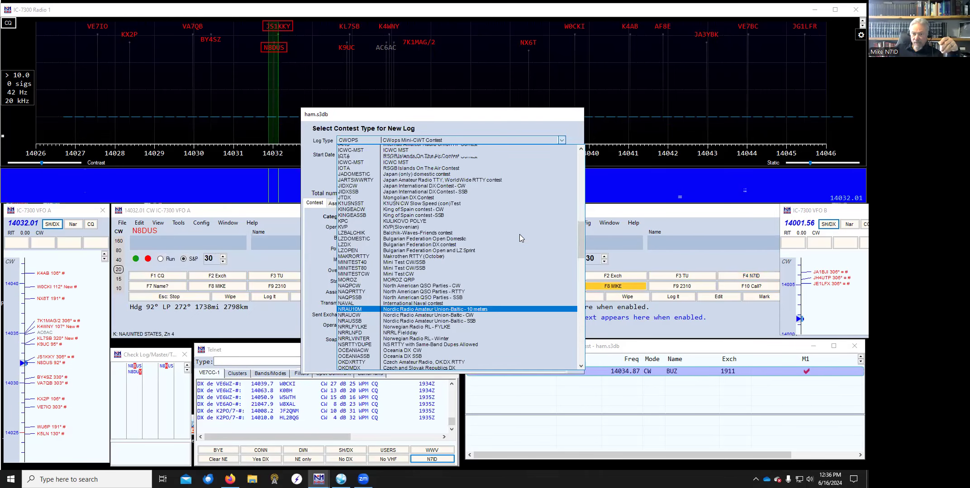
pyautogui.scroll(4, 465, 162)
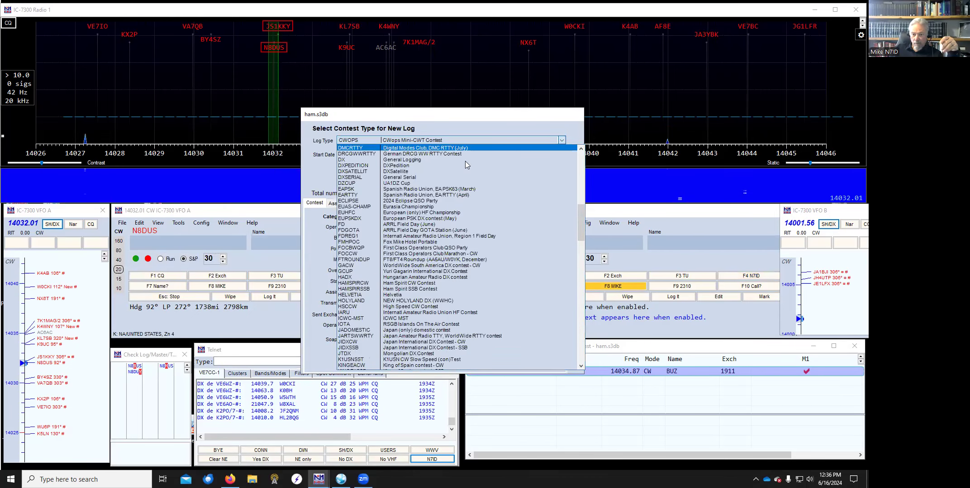
pyautogui.click(451, 138)
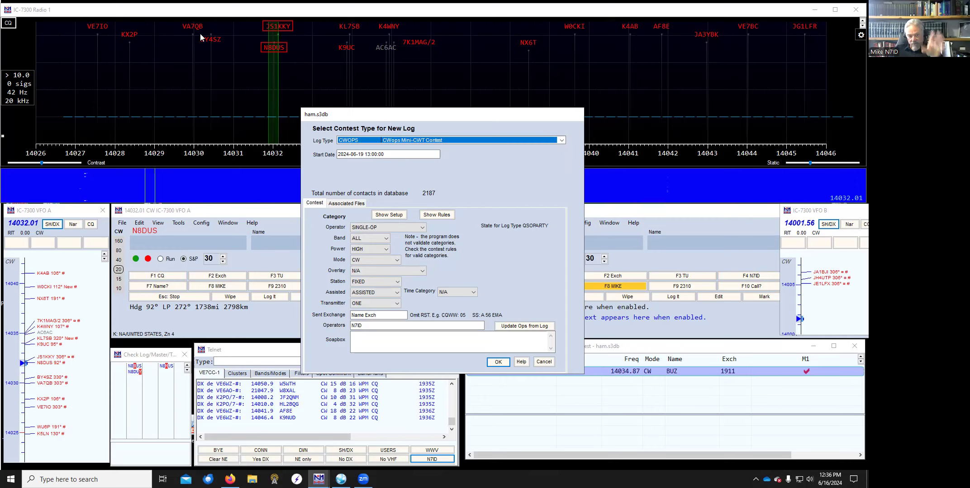
# Close the new log setup without creating the CWops Mini-CWT log.
pyautogui.click(221, 383)
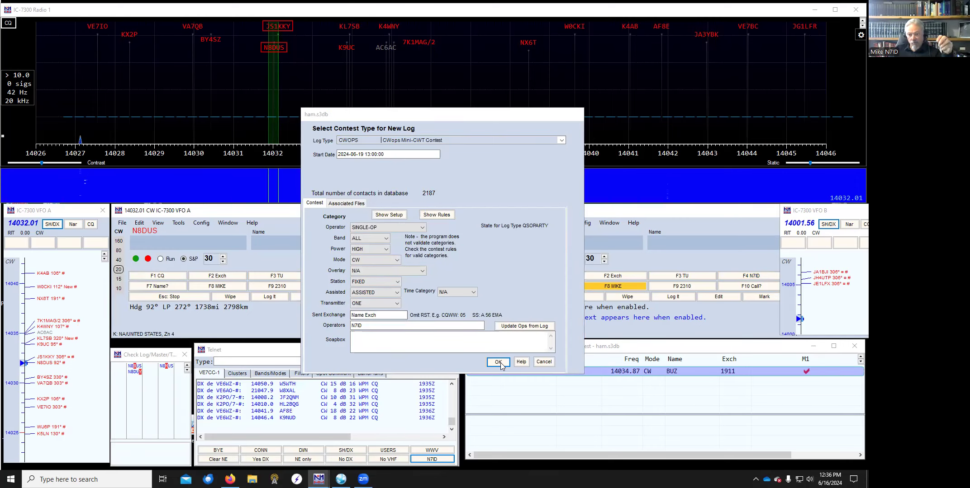
pyautogui.click(543, 362)
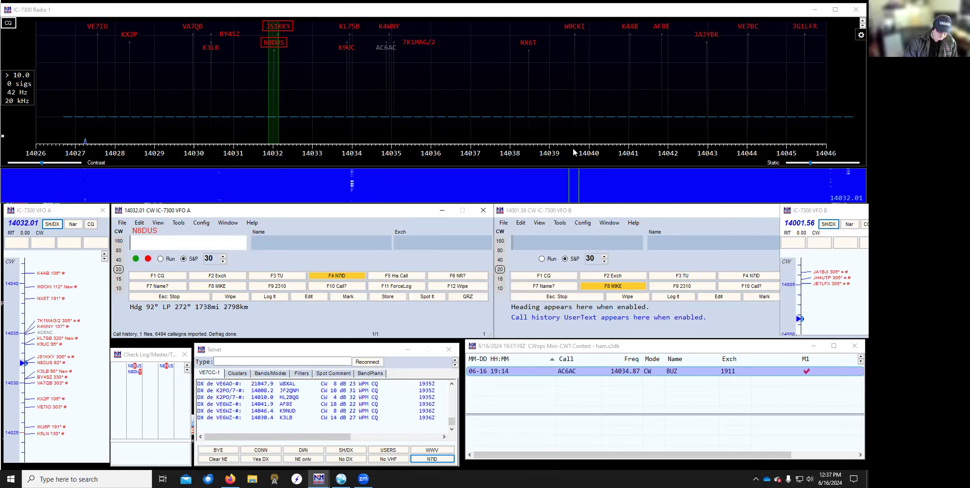
pyautogui.moveTo(38, 410)
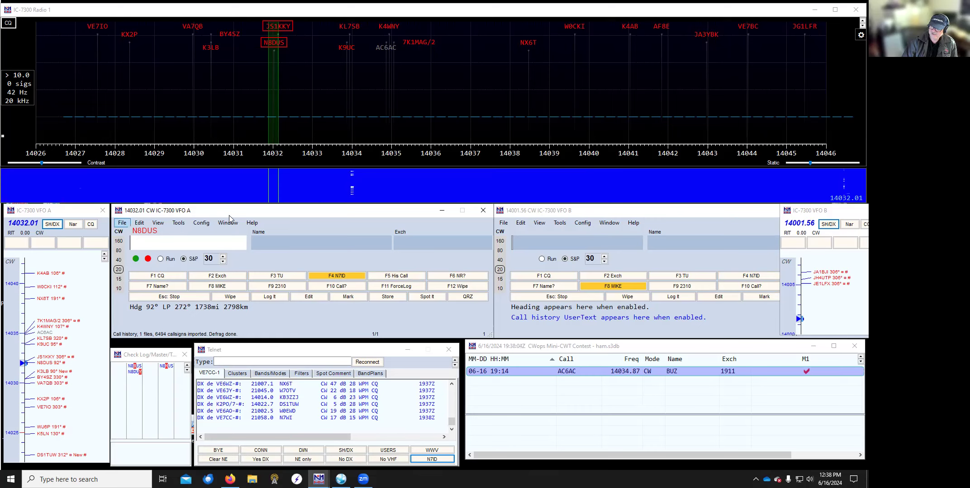
# Look through the view, tool, help and log file commands of the VFO A entry window without running any.
pyautogui.click(177, 223)
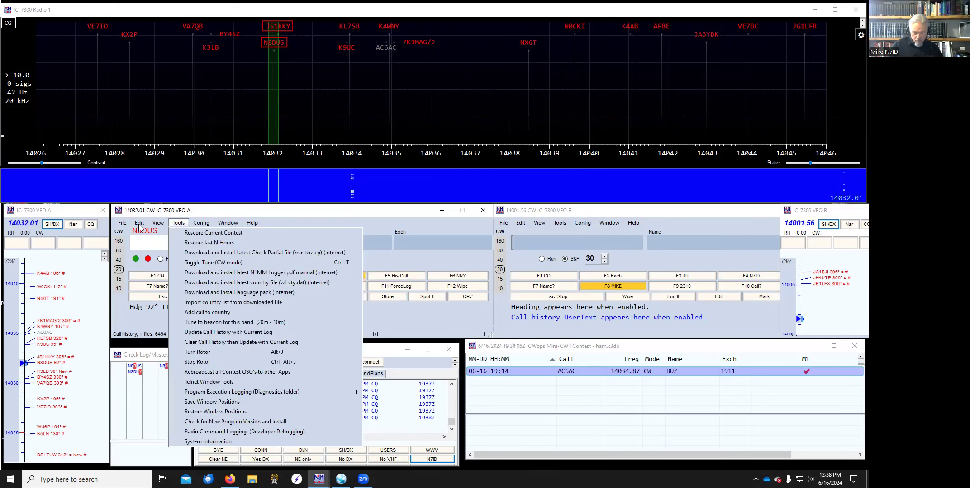
pyautogui.moveTo(129, 225)
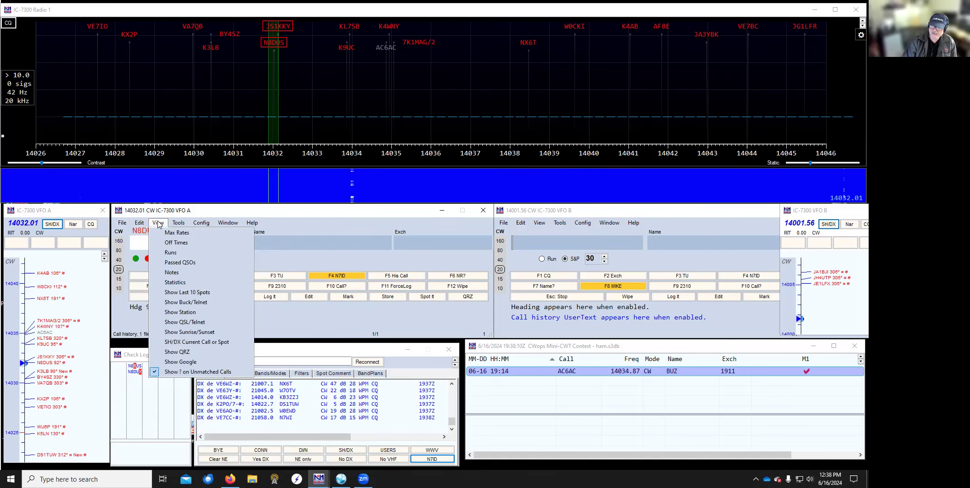
pyautogui.moveTo(179, 227)
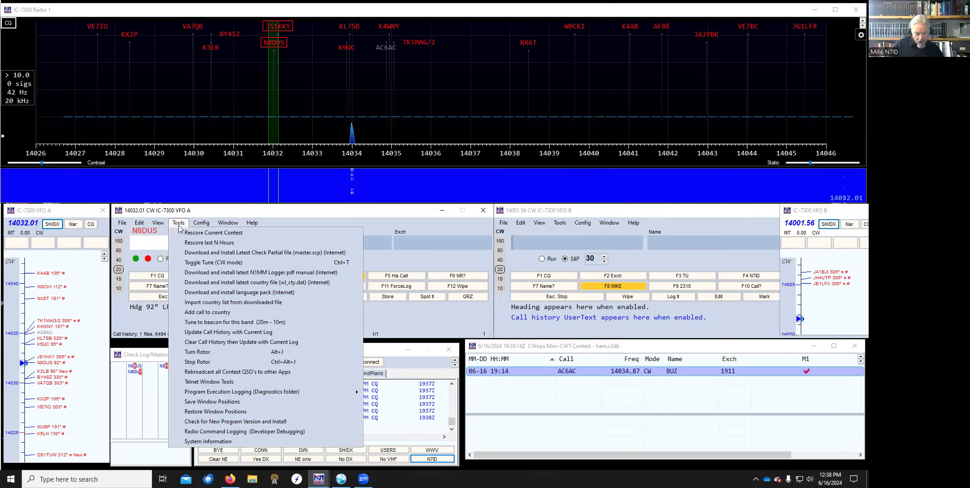
pyautogui.click(202, 223)
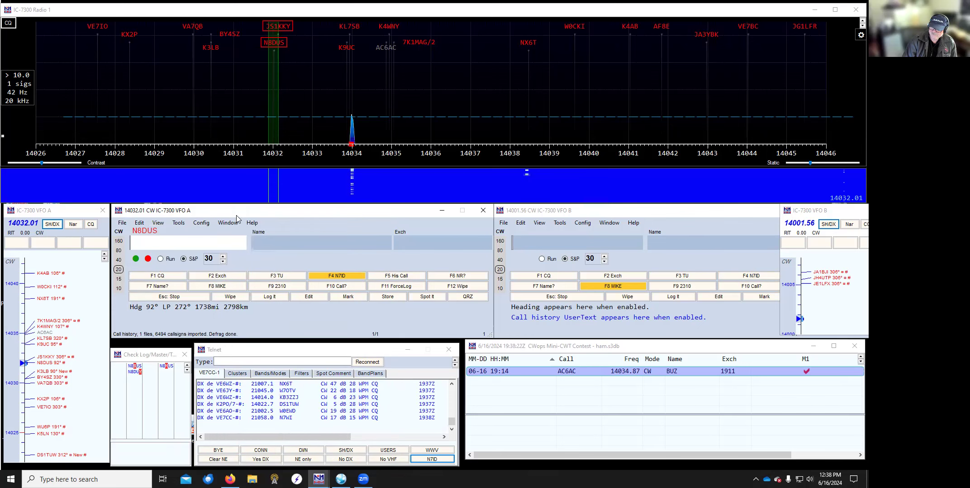
pyautogui.click(192, 211)
pyautogui.click(254, 224)
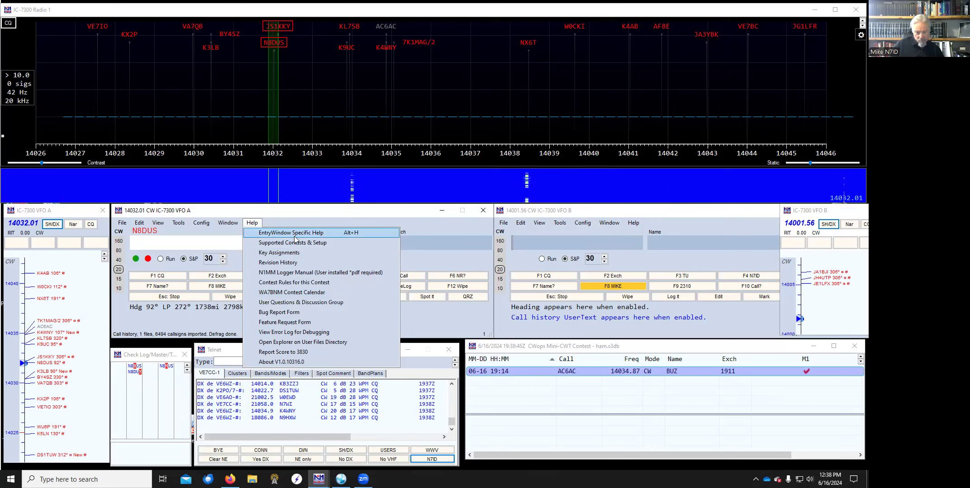
pyautogui.click(121, 226)
pyautogui.click(121, 226)
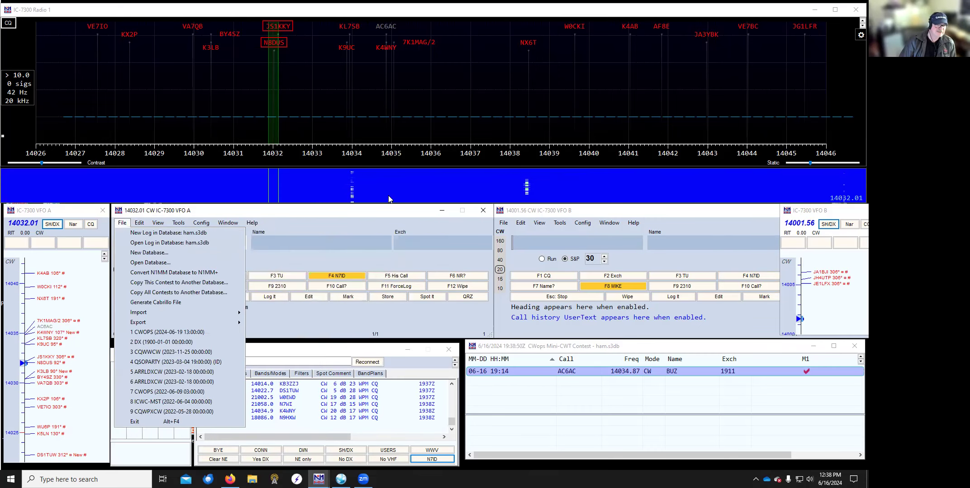
pyautogui.click(341, 218)
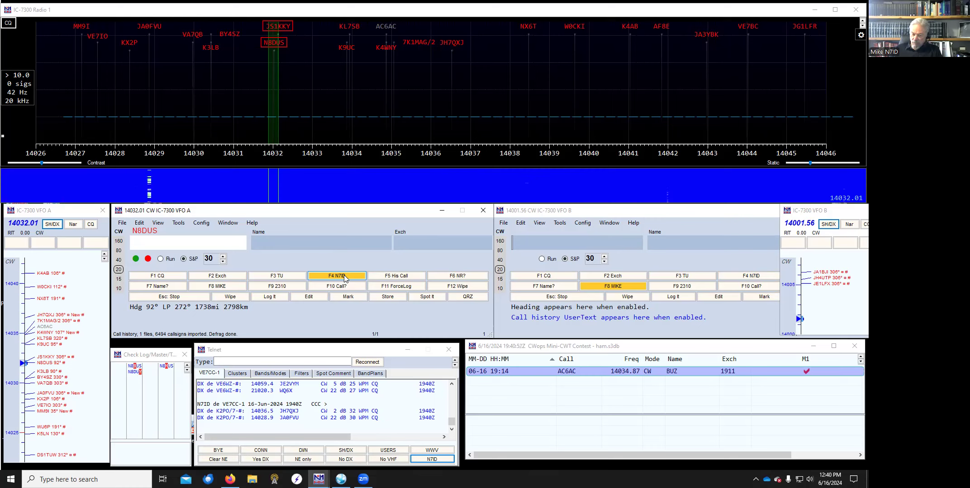
# Open the CW function key message file CWT.mc for editing and review its Run and Search and Pounce messages.
pyautogui.rightClick(343, 276)
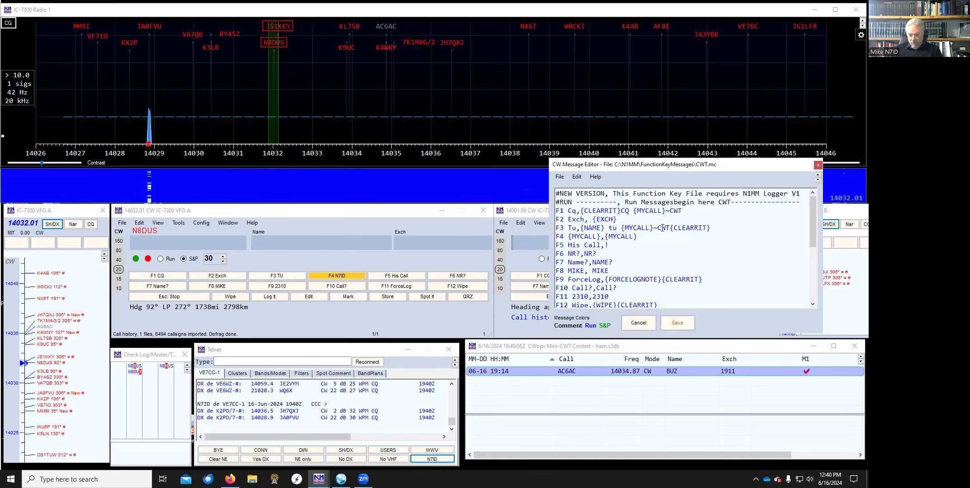
pyautogui.scroll(-1, 691, 229)
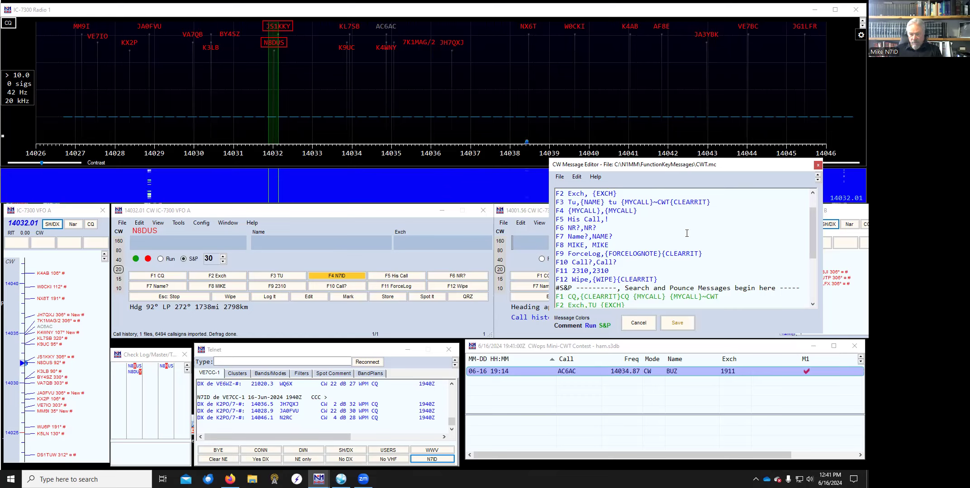
pyautogui.scroll(-1, 688, 230)
pyautogui.scroll(-2, 686, 230)
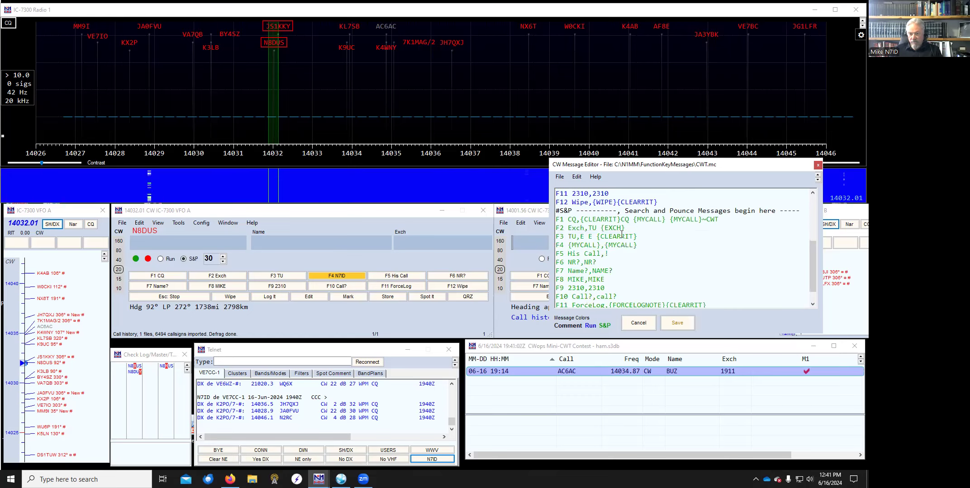
pyautogui.scroll(-1, 633, 248)
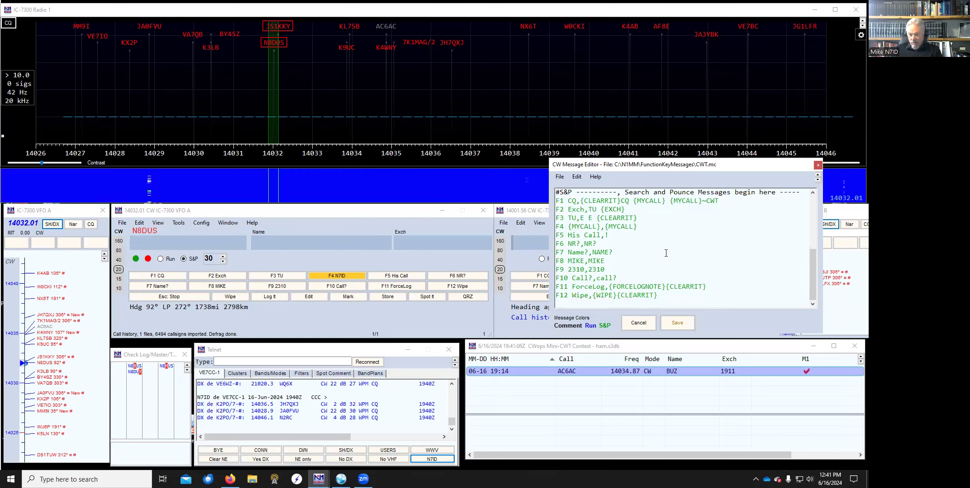
pyautogui.scroll(1, 686, 254)
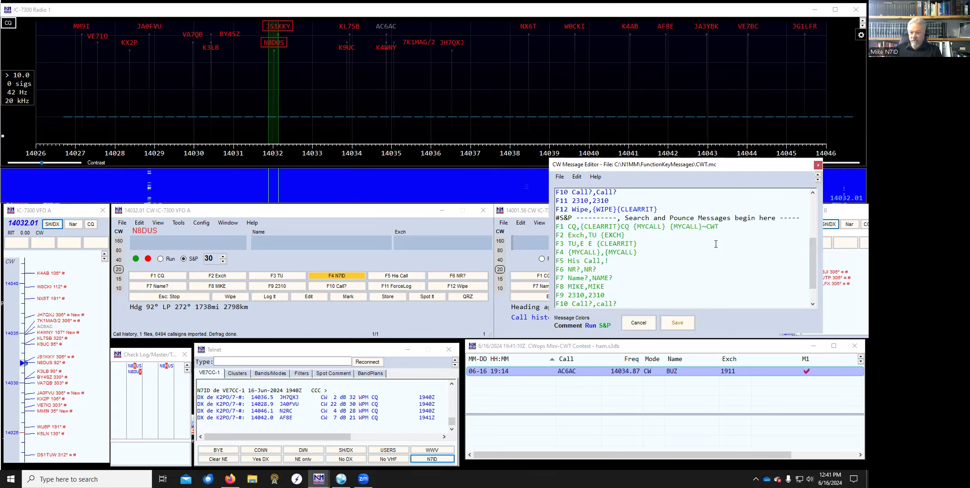
pyautogui.scroll(-1, 719, 243)
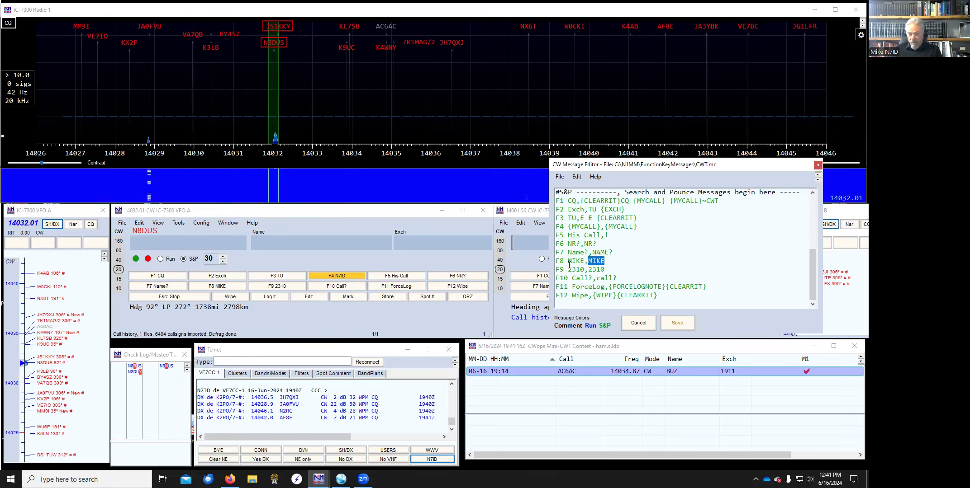
# Replace the operator name in both the label and text of the Search and Pounce F8 message, and save the file.
pyautogui.doubleClick(598, 261)
pyautogui.write('Buz')
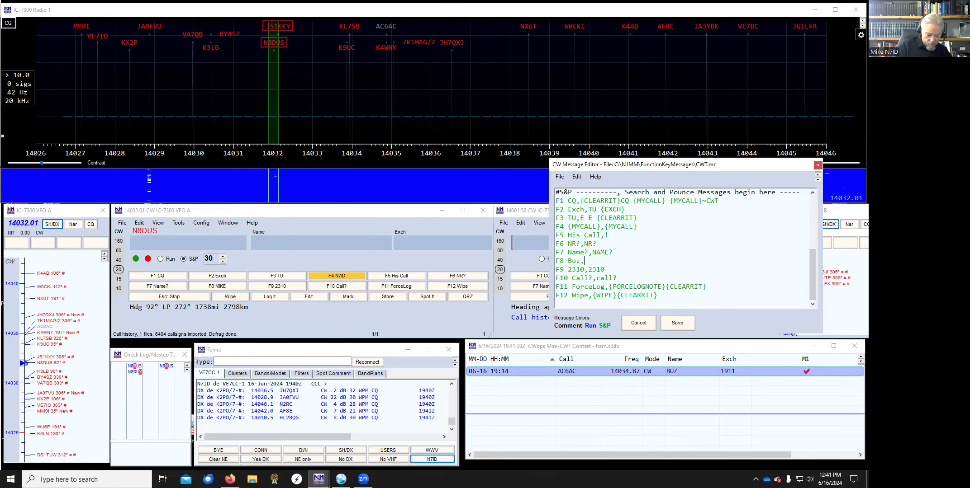
pyautogui.write(', Buz')
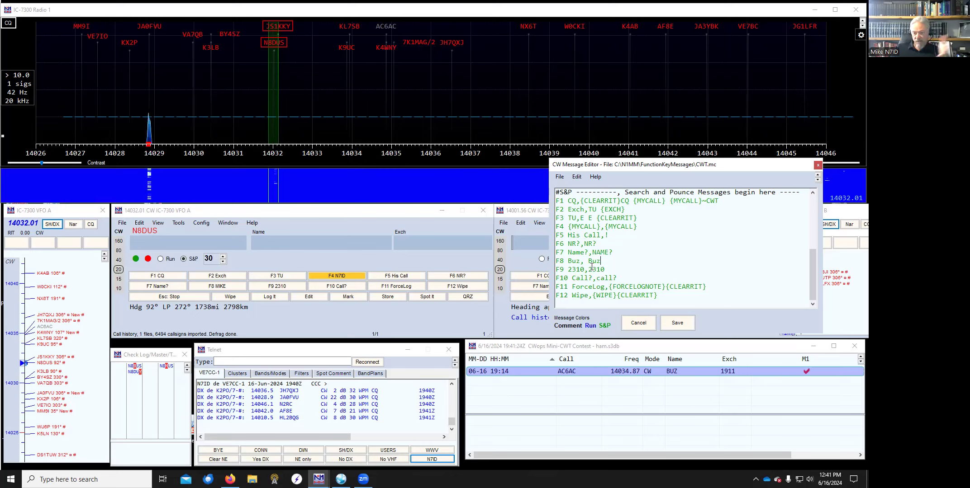
pyautogui.click(590, 261)
pyautogui.press('BackSpace')
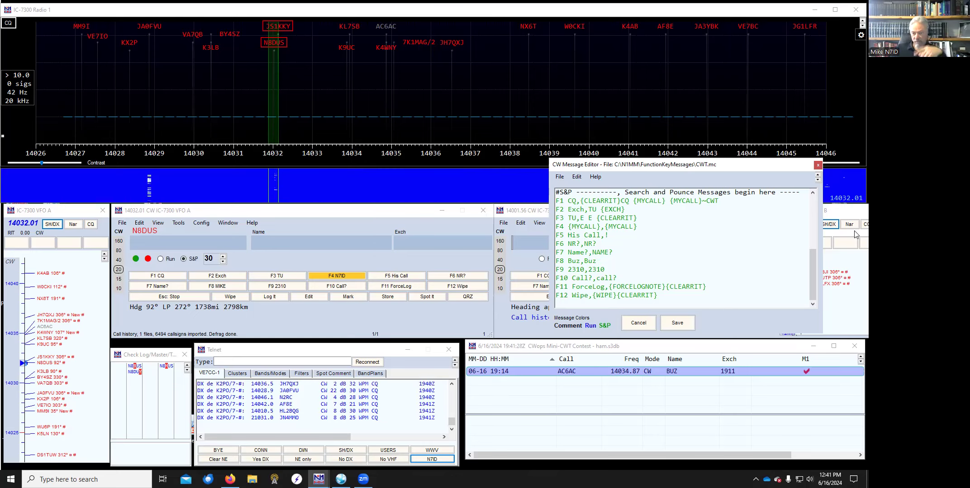
pyautogui.click(676, 324)
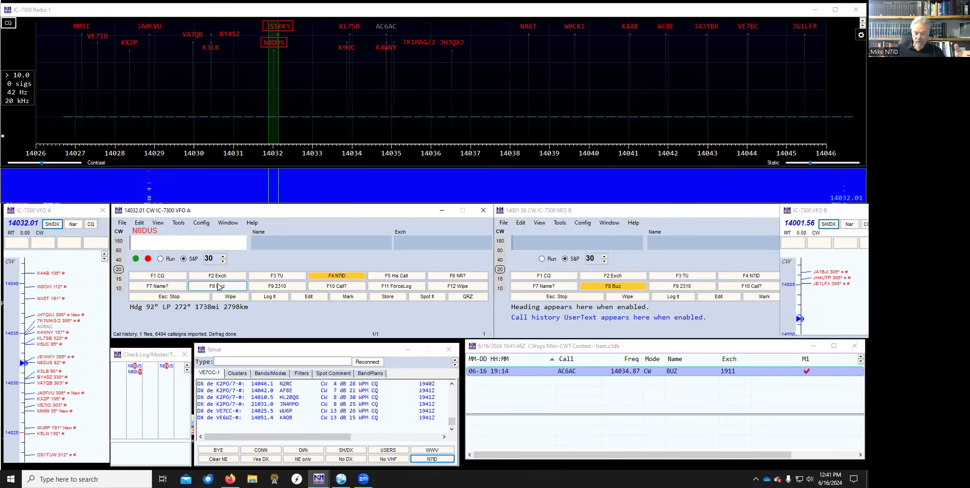
# Try to put the original operator name back in the Search and Pounce F8 label and text, and cancel the edit.
pyautogui.rightClick(614, 284)
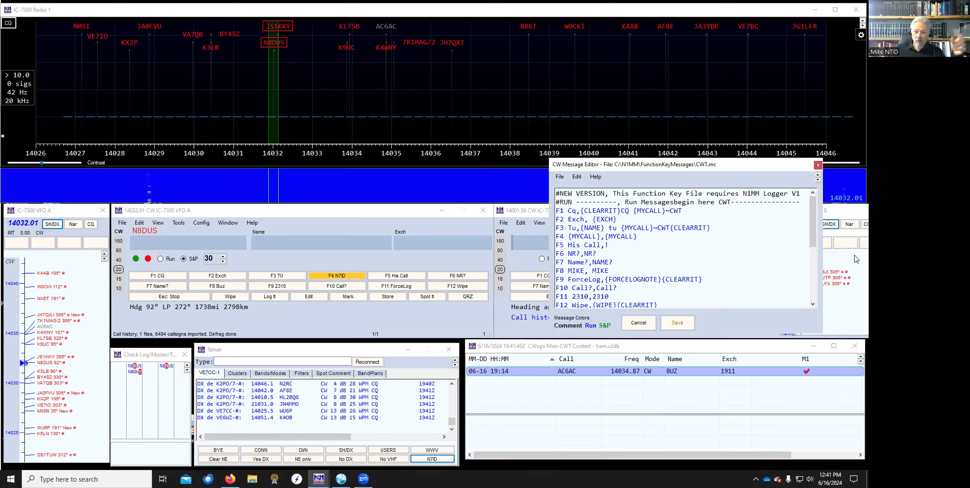
pyautogui.scroll(-5, 569, 261)
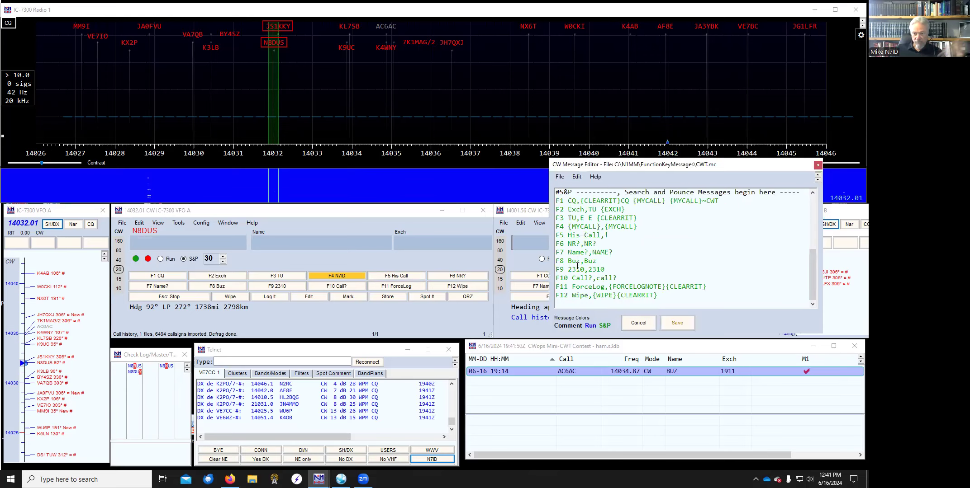
pyautogui.moveTo(569, 261); pyautogui.dragTo(608, 260)
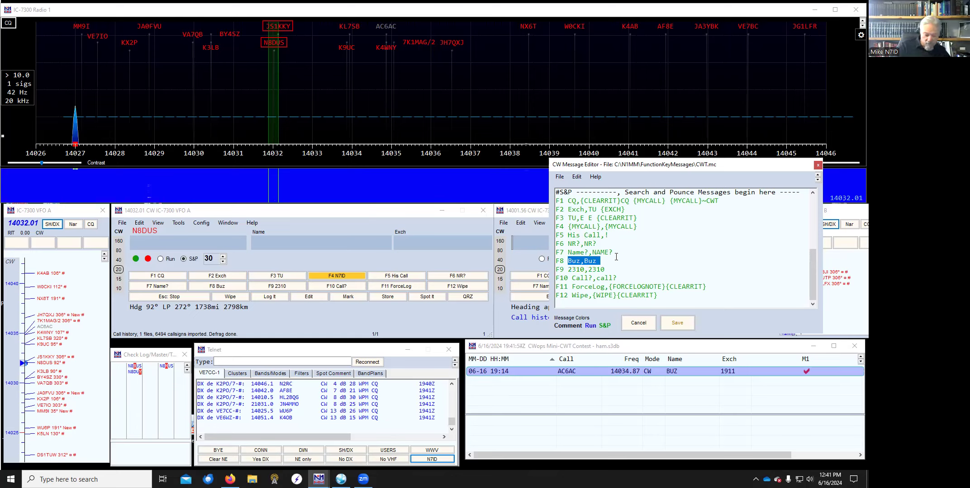
pyautogui.write('Mike')
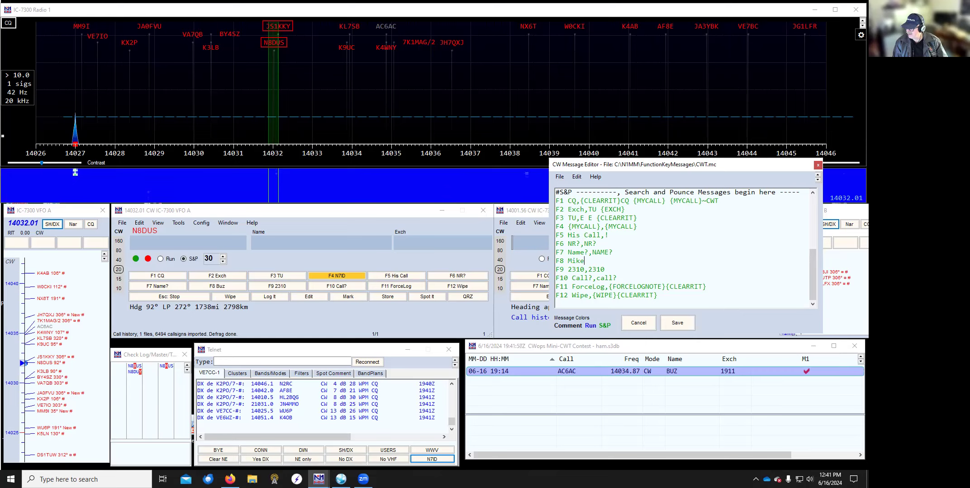
pyautogui.write(', Mike')
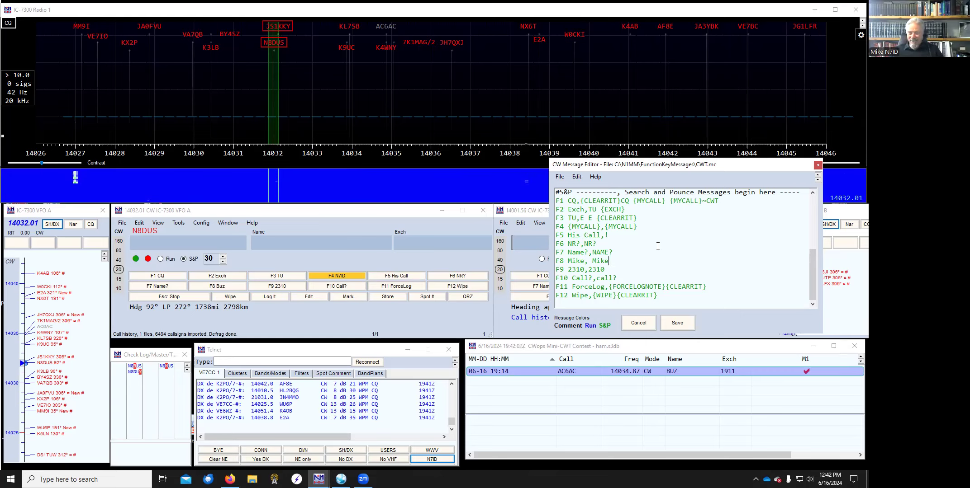
pyautogui.scroll(4, 658, 246)
pyautogui.scroll(-4, 658, 245)
pyautogui.click(639, 323)
# Show the Sent Exchange field in the new CWOPS log setup, and cancel without creating the log.
pyautogui.click(139, 223)
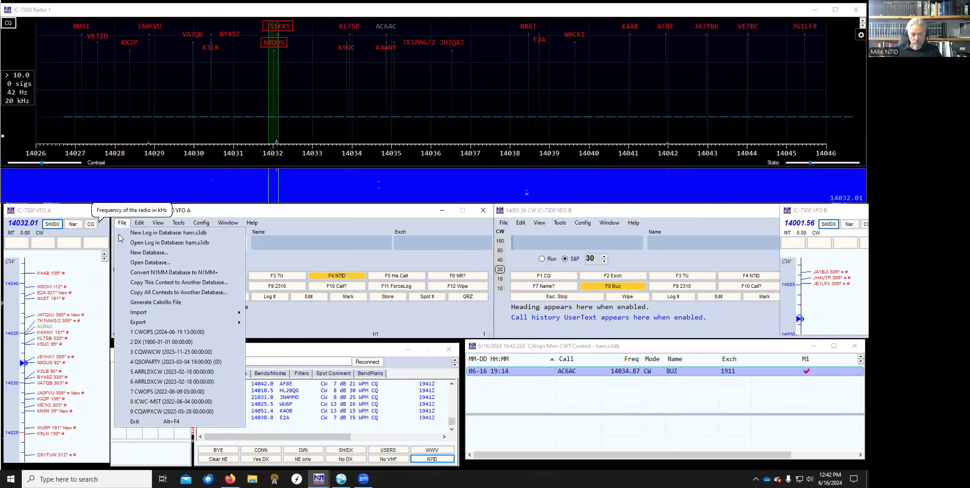
pyautogui.click(143, 233)
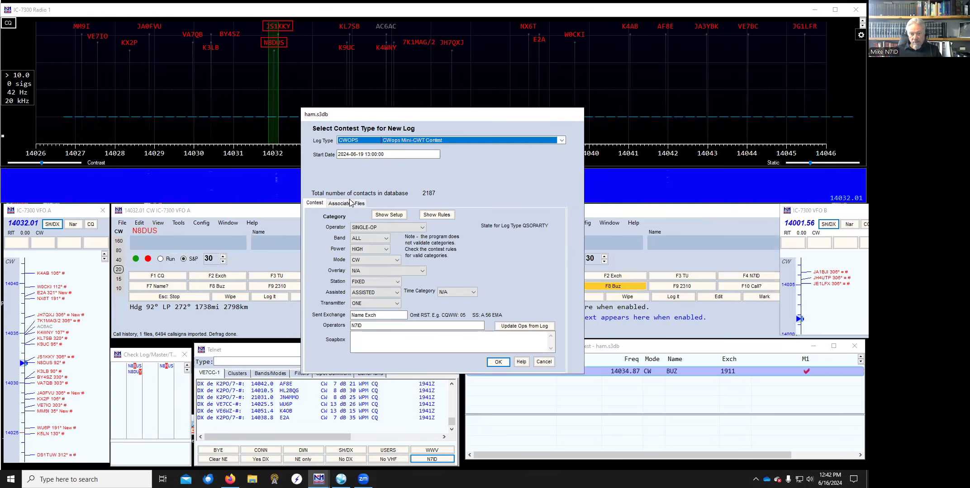
pyautogui.click(381, 317)
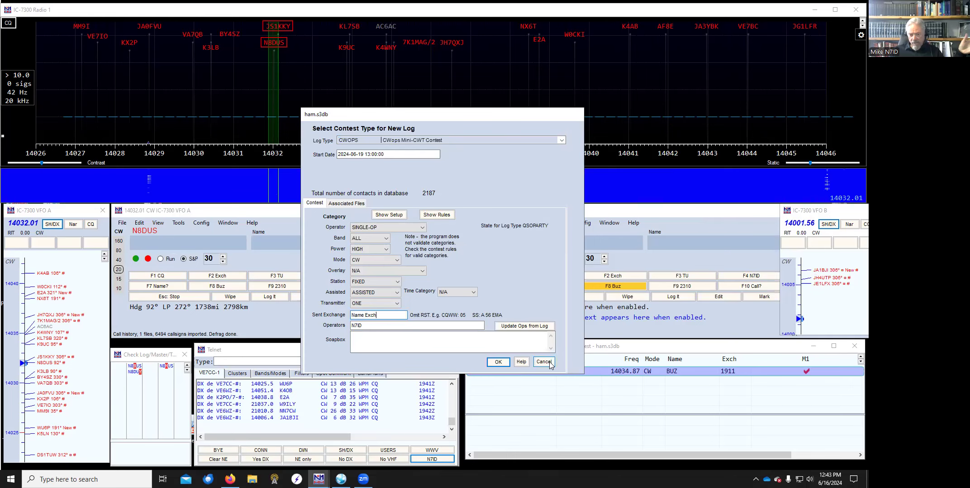
pyautogui.press('Return')
# Show the station information form, move it clear of the VFO A entry window, and cancel it without changes.
pyautogui.click(123, 223)
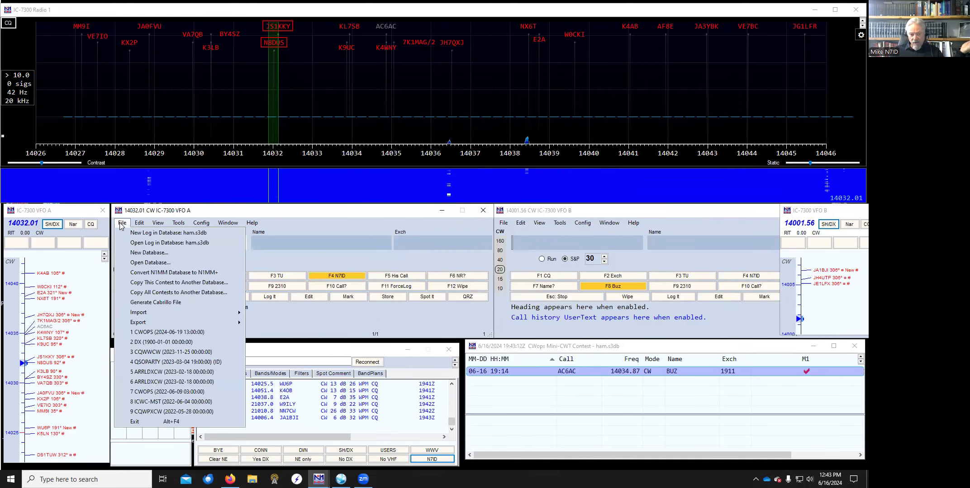
pyautogui.click(201, 223)
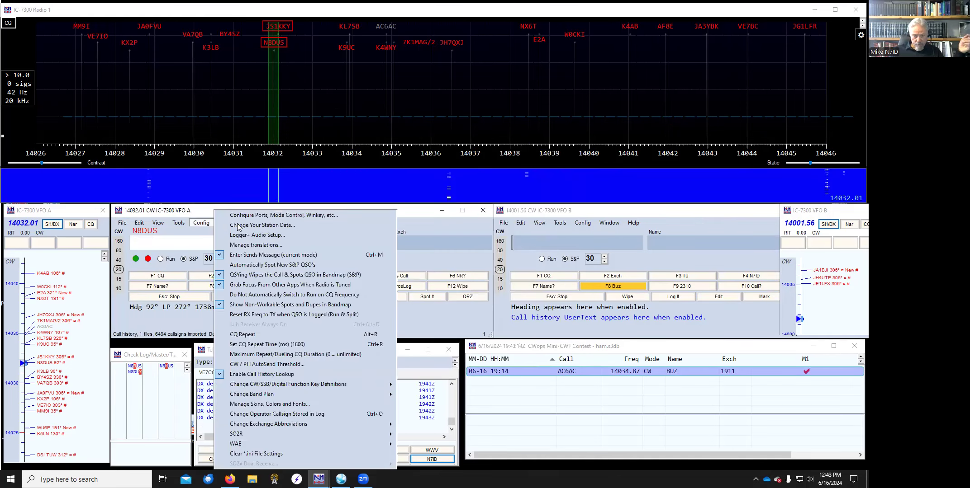
pyautogui.click(239, 226)
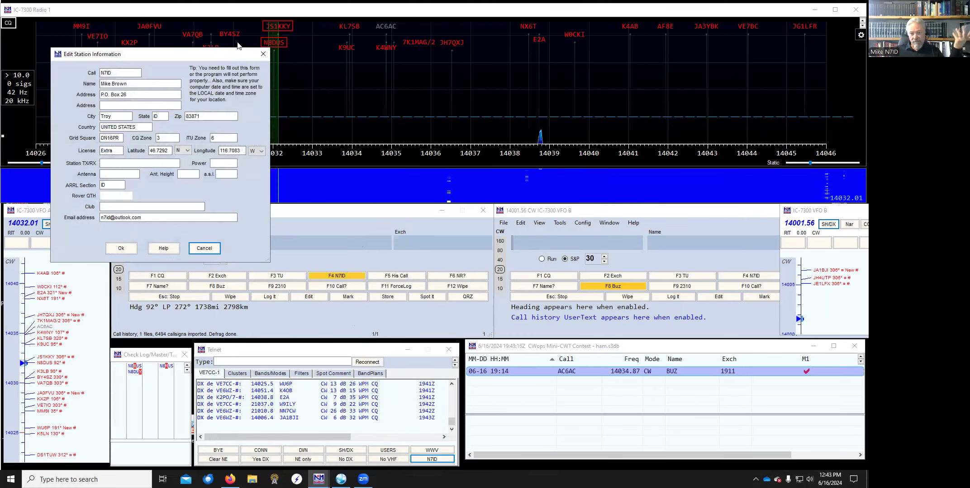
pyautogui.moveTo(210, 59); pyautogui.dragTo(532, 92)
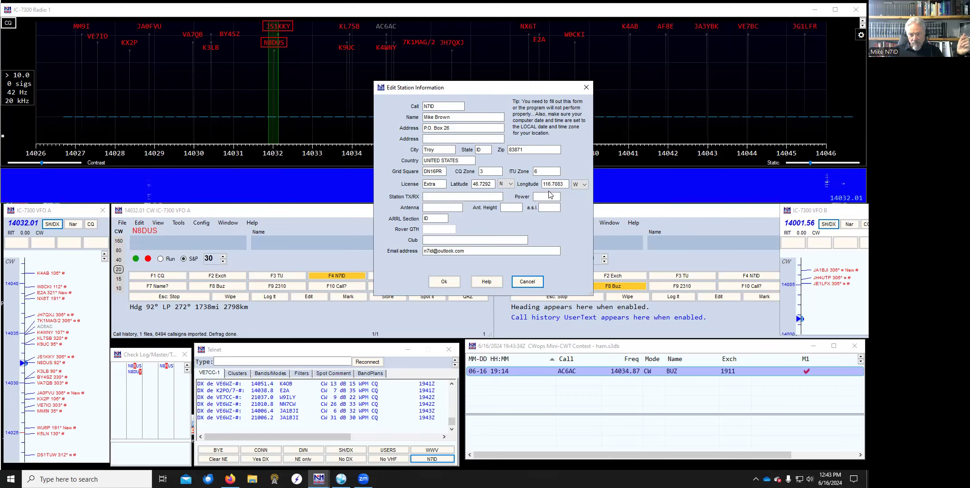
pyautogui.click(527, 282)
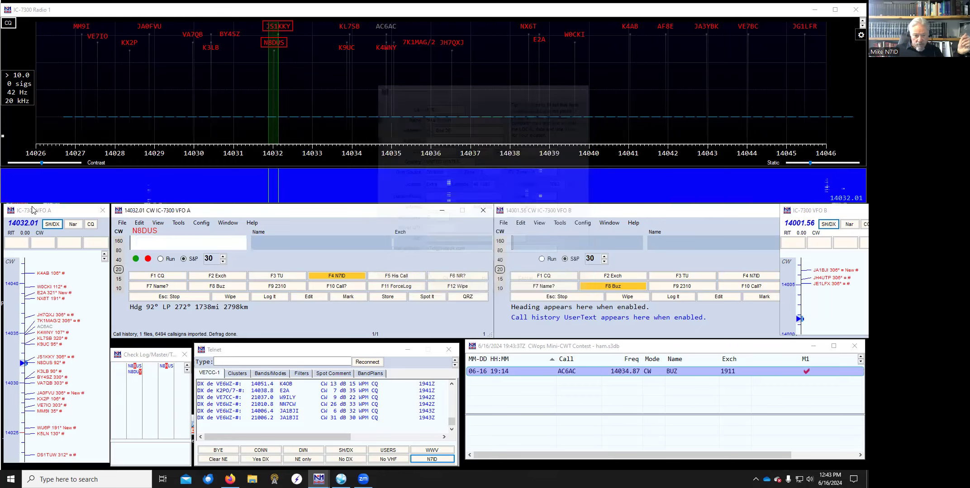
# Reopen the new log setup for ham.s3db to show its contest category settings, and close it without creating a log.
pyautogui.click(122, 223)
pyautogui.press('Escape')
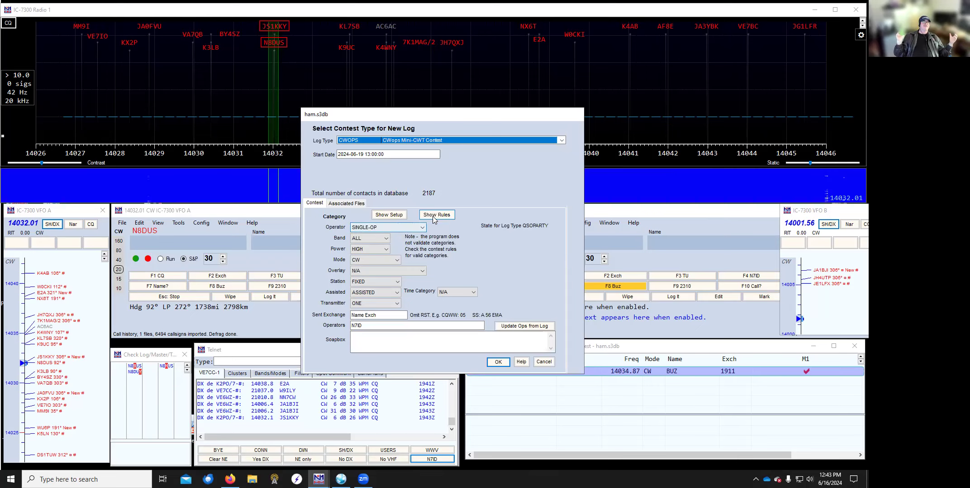
pyautogui.click(543, 362)
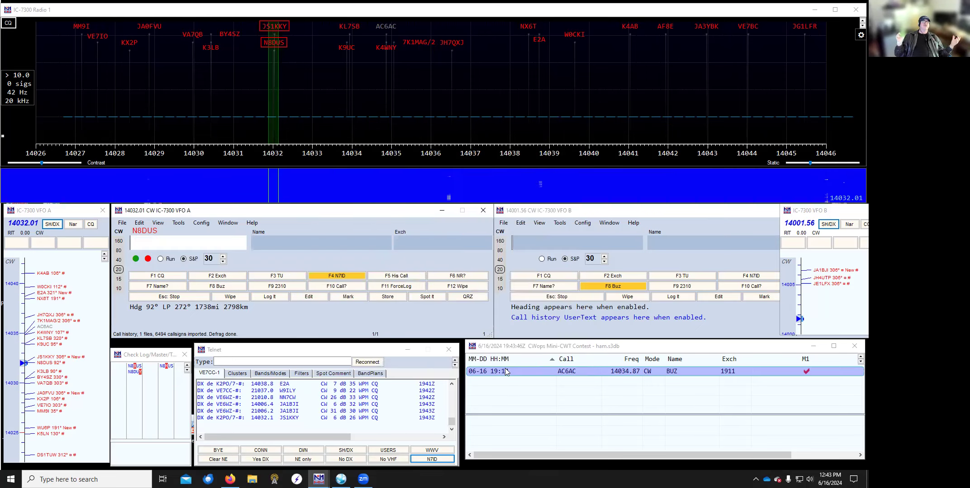
# In the CWT.mc function key messages, replace the Search and Pounce F8 label and text with the current operator's first name.
pyautogui.rightClick(336, 277)
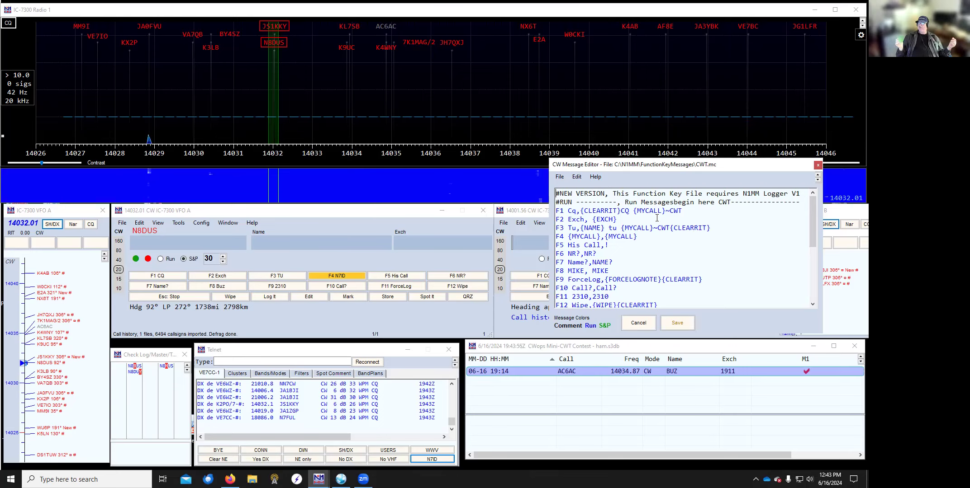
pyautogui.scroll(-4, 740, 266)
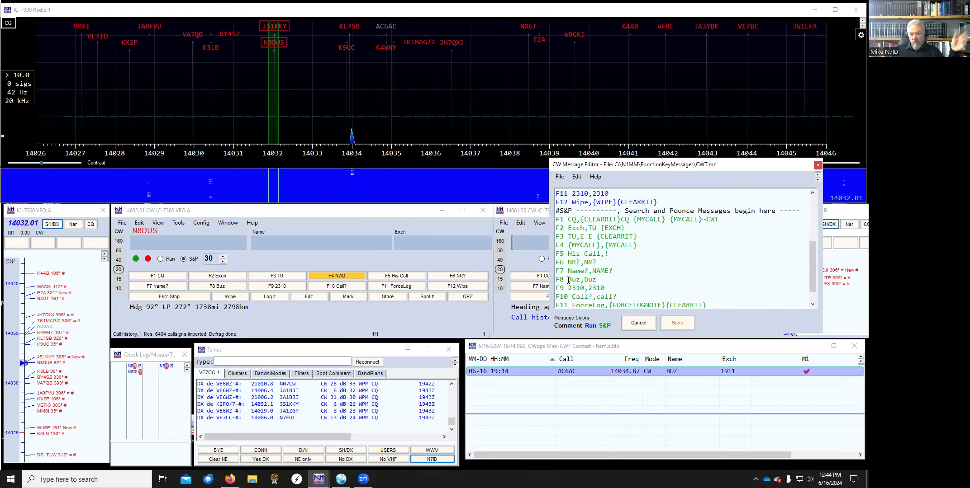
pyautogui.moveTo(568, 279); pyautogui.dragTo(596, 279)
pyautogui.write('Mi')
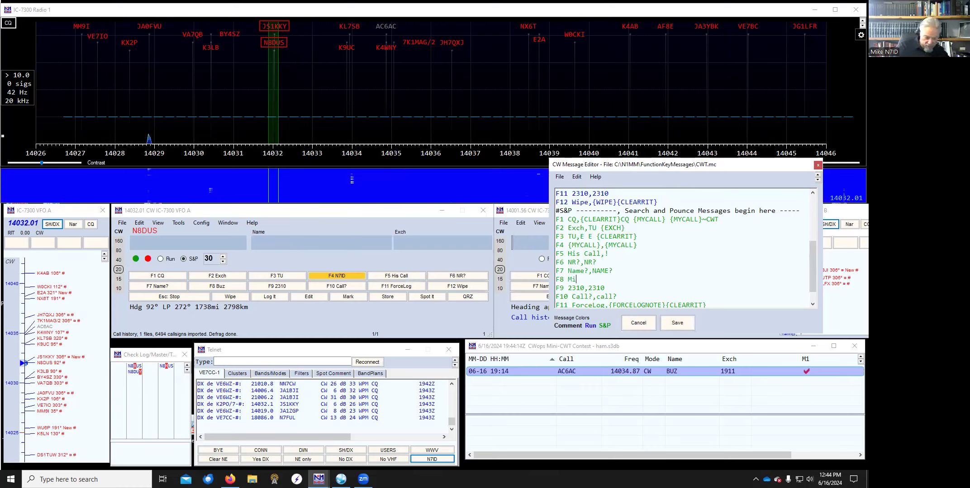
pyautogui.write('ke, Mike')
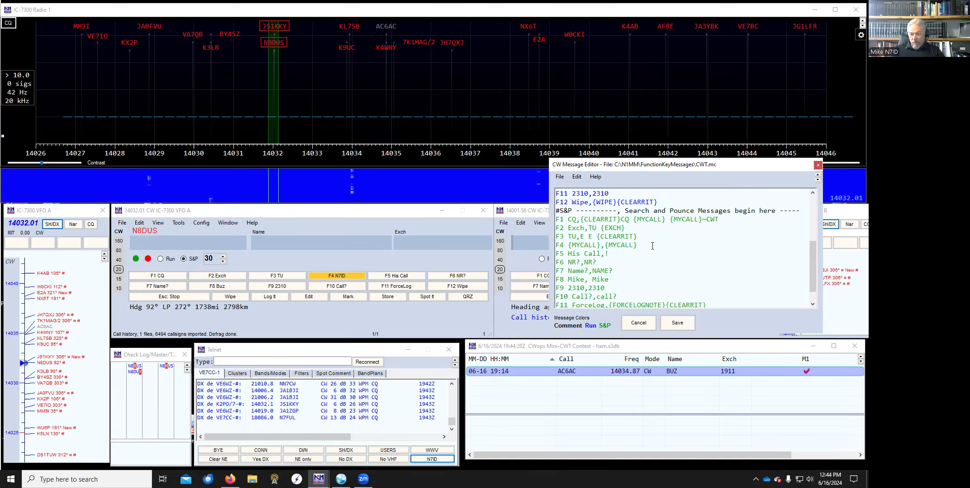
pyautogui.scroll(1, 652, 246)
pyautogui.scroll(-1, 665, 266)
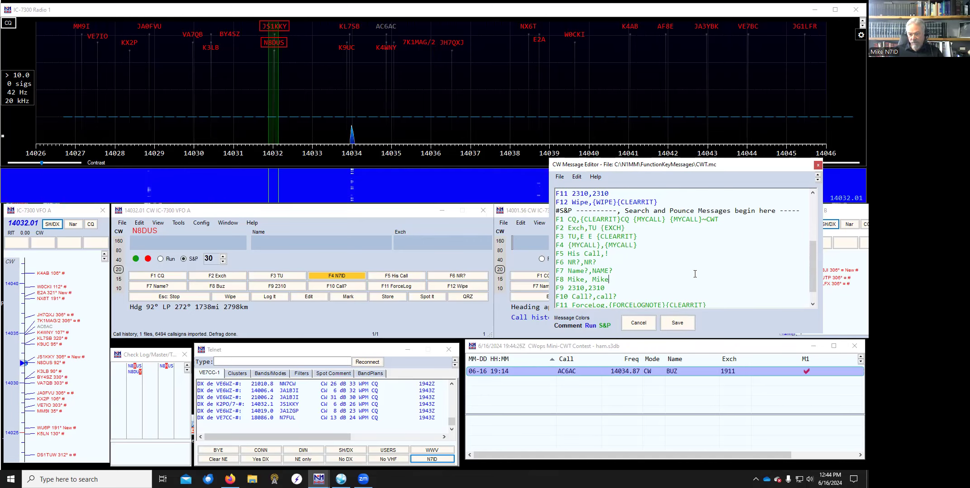
# Review the Run and Search and Pounce messages in CWT.mc, and save the edited function key file.
pyautogui.scroll(-1, 695, 274)
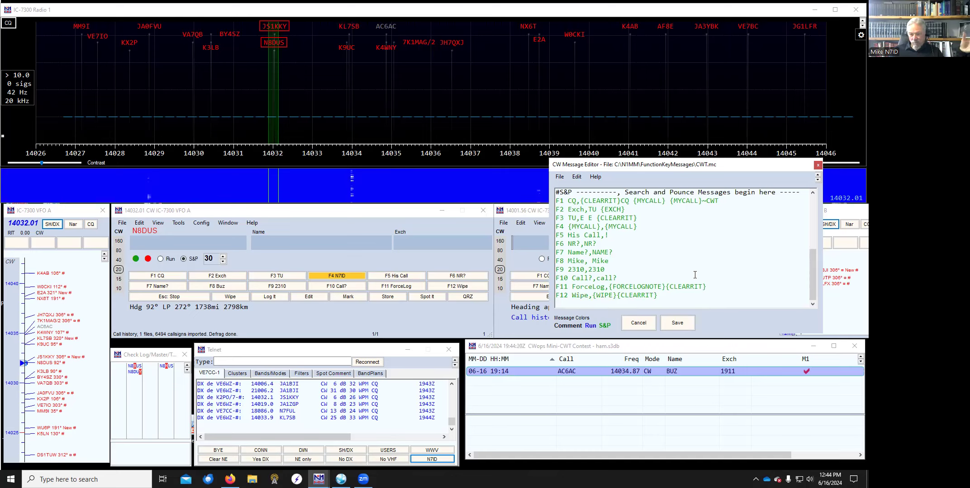
pyautogui.click(651, 264)
pyautogui.scroll(2, 651, 267)
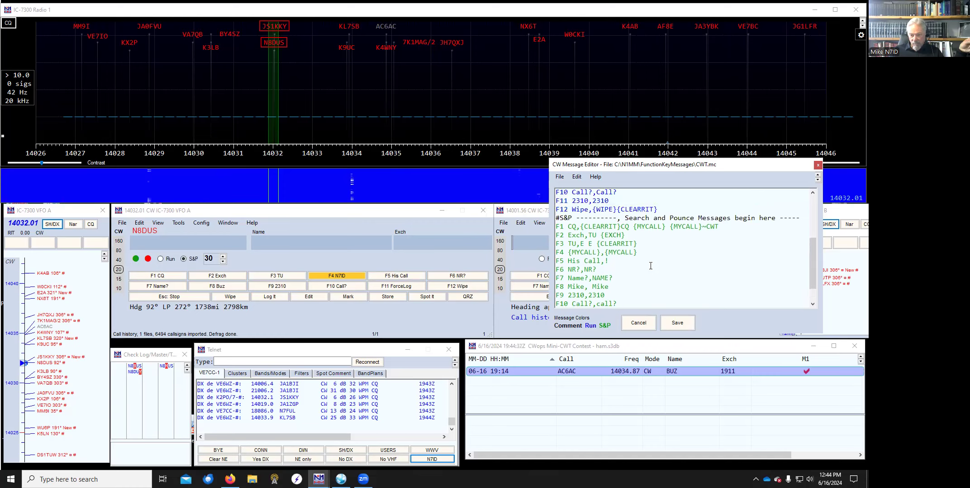
pyautogui.scroll(-2, 651, 266)
pyautogui.scroll(3, 649, 266)
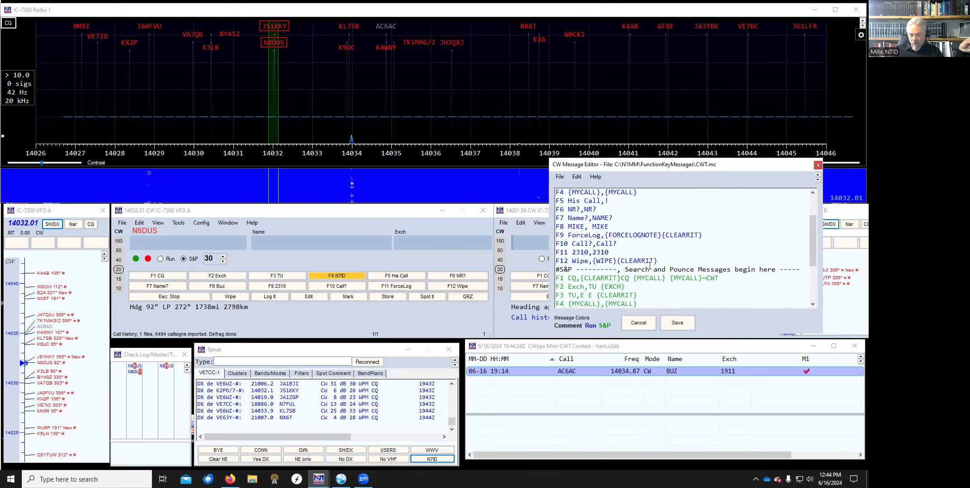
pyautogui.scroll(2, 650, 266)
pyautogui.scroll(-4, 648, 266)
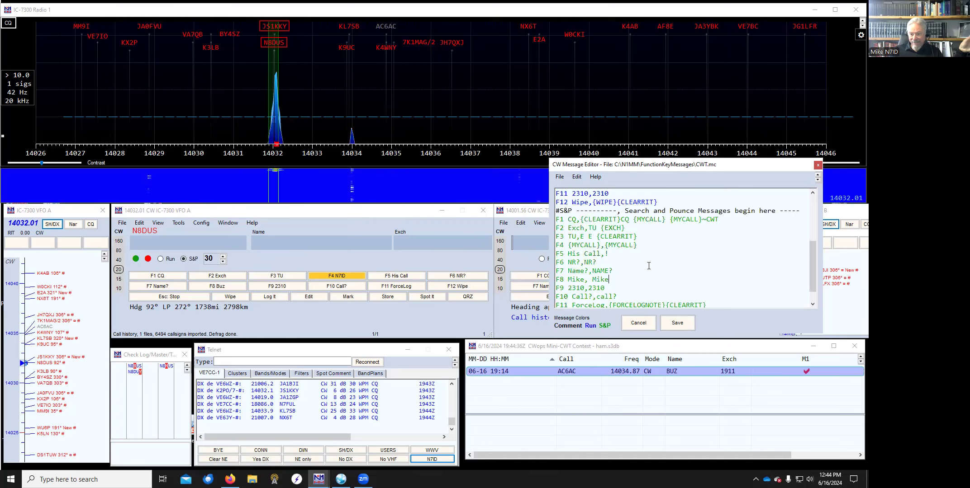
pyautogui.scroll(-1, 649, 266)
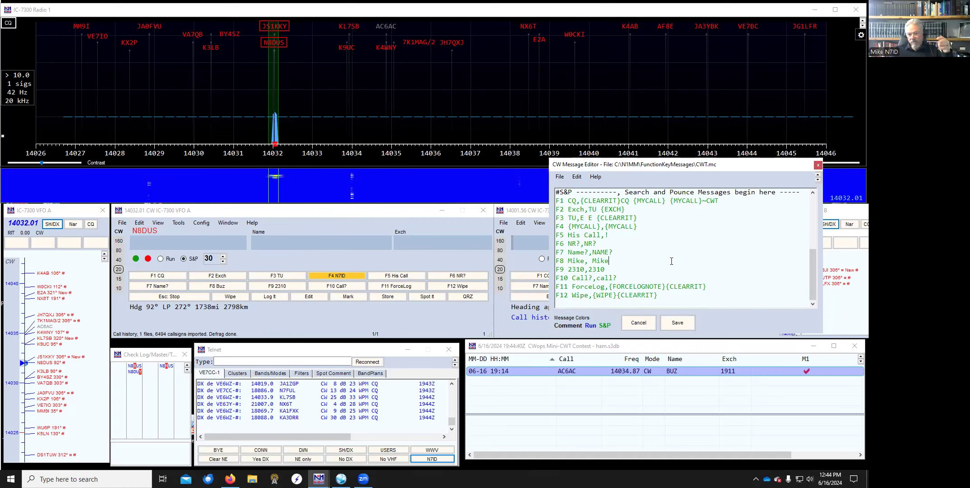
pyautogui.click(608, 261)
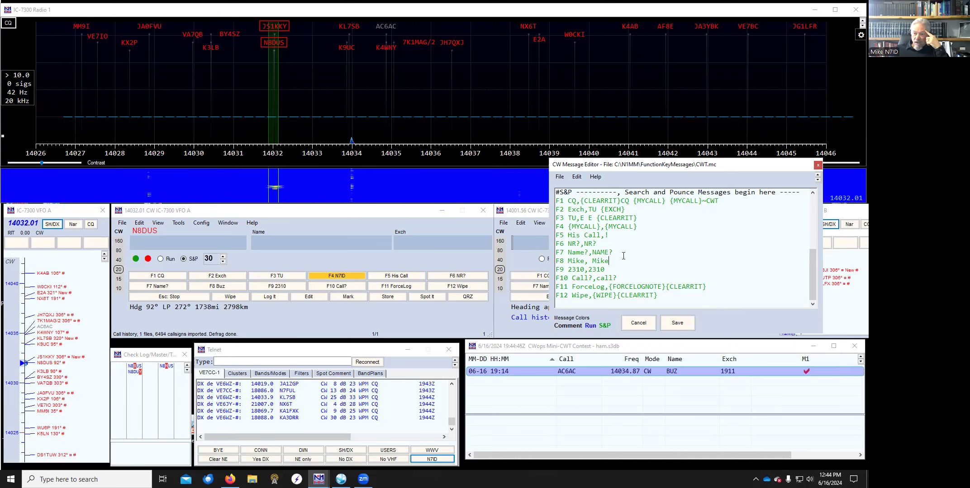
pyautogui.scroll(1, 623, 256)
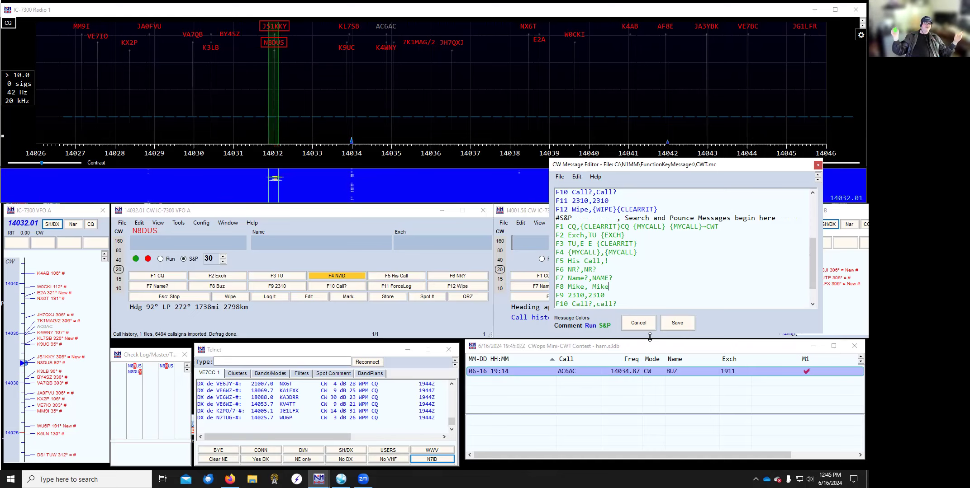
pyautogui.click(673, 324)
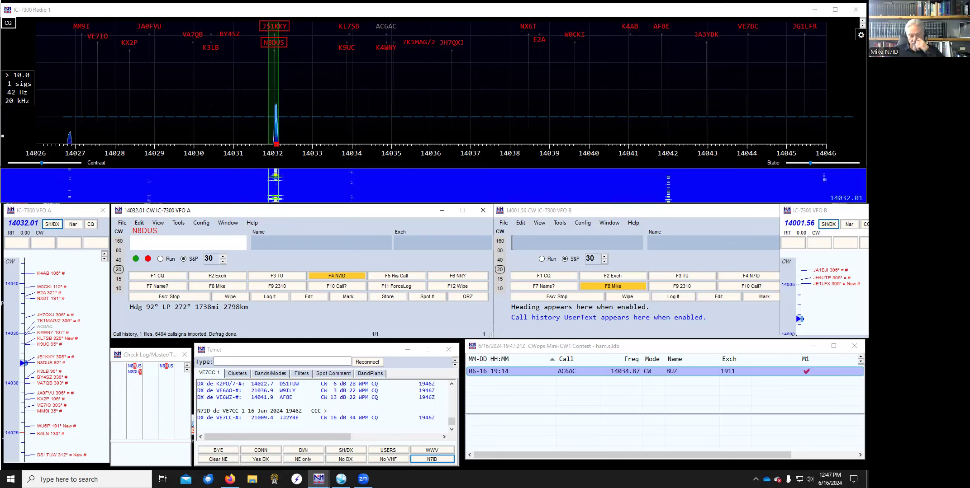
# Show the Sent Exchange field in the new log setup for ham.s3db, and cancel without creating a log.
pyautogui.click(337, 277)
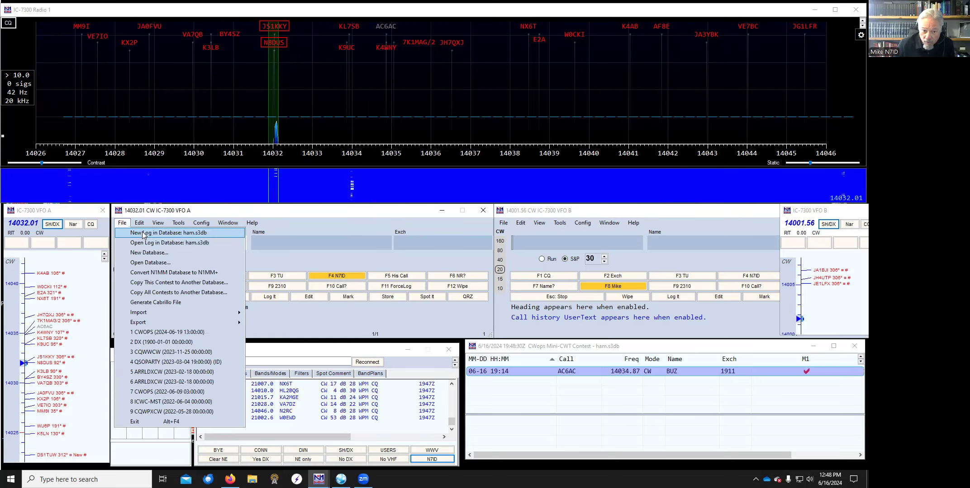
pyautogui.click(140, 235)
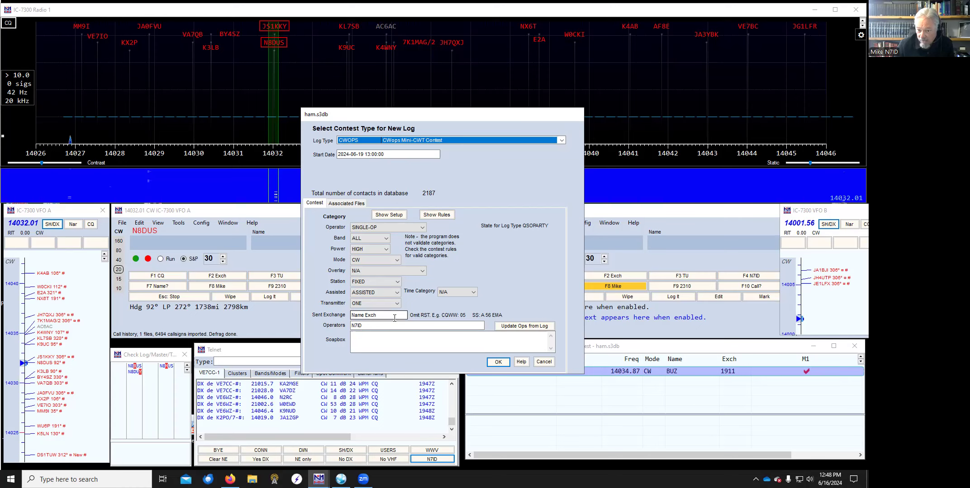
pyautogui.click(543, 362)
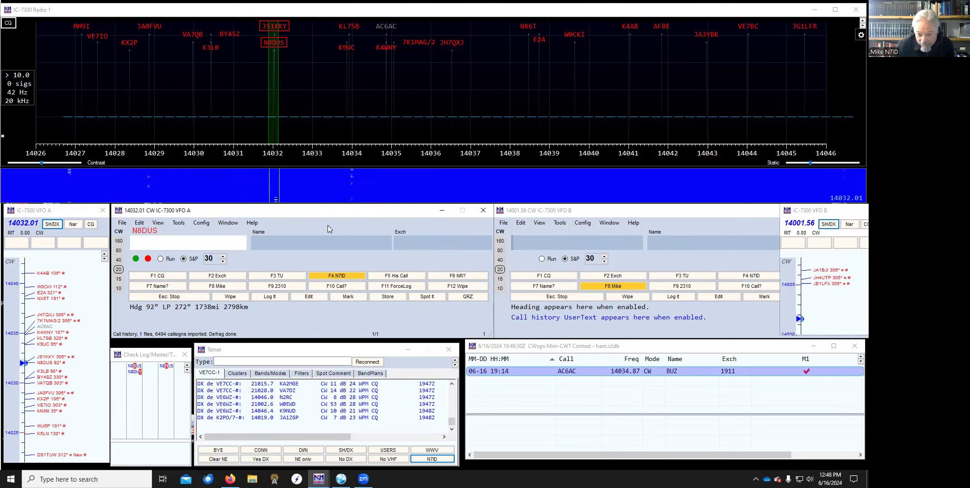
# Show the Enter Sends Message option in the configuration commands, leaving it as it is.
pyautogui.click(227, 222)
pyautogui.click(201, 223)
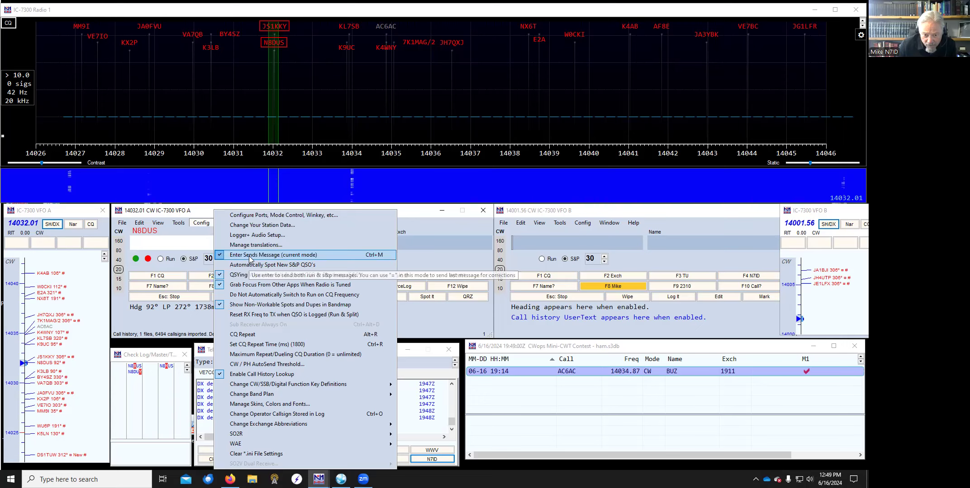
pyautogui.click(420, 211)
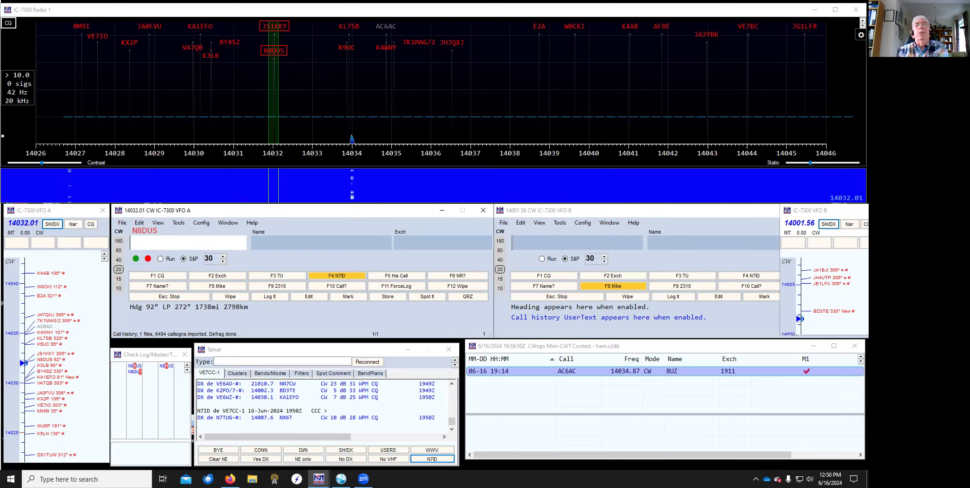
# Enter the call AC6A6 in the VFO A entry window and advance to the name with Enter Sends Message.
pyautogui.write('AC6')
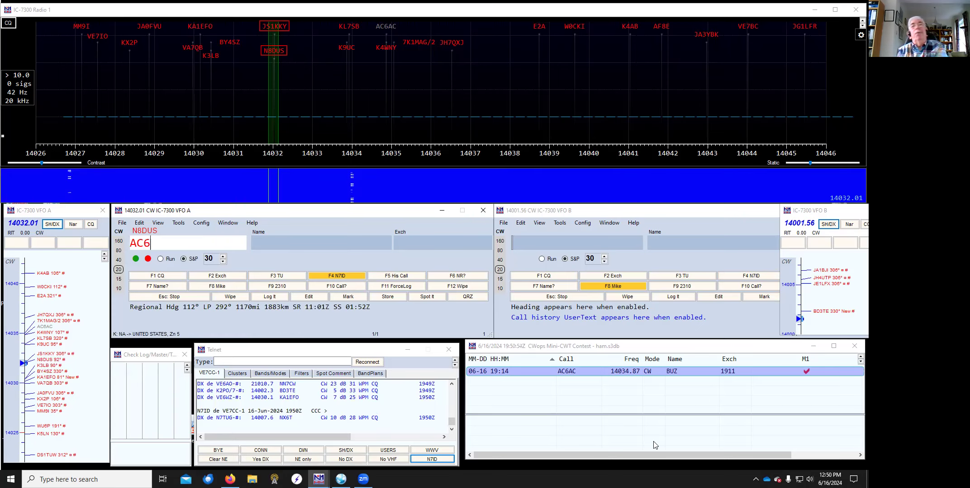
pyautogui.write('A6')
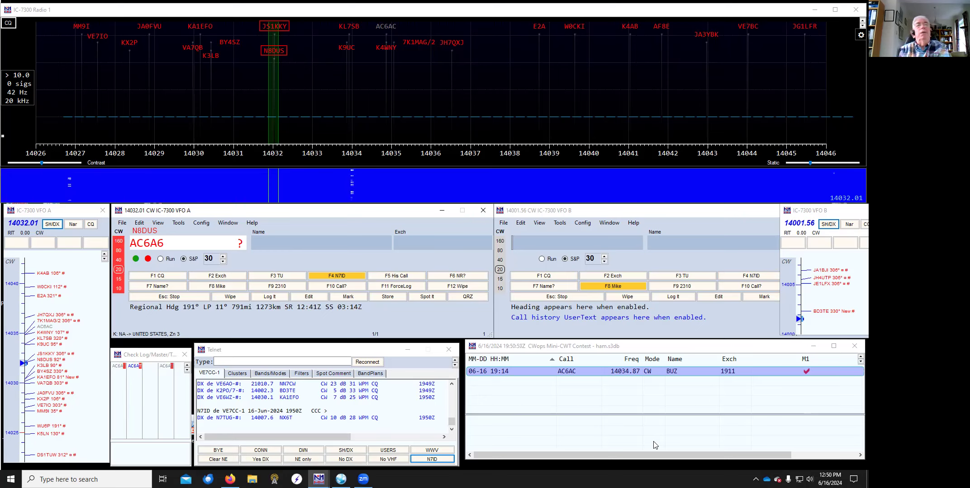
pyautogui.press('Return')
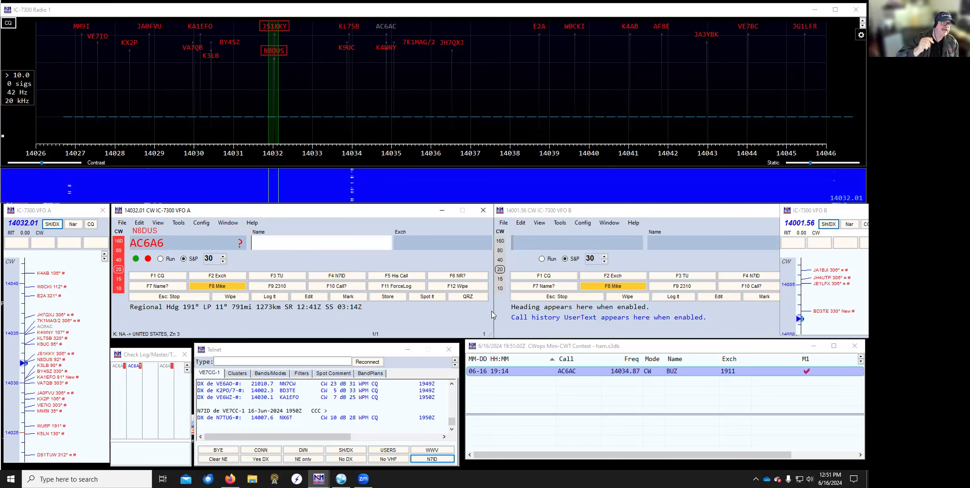
# Correct the contact's name in the entry, fill in exchange 1911, and log the contact.
pyautogui.write('MIKE')
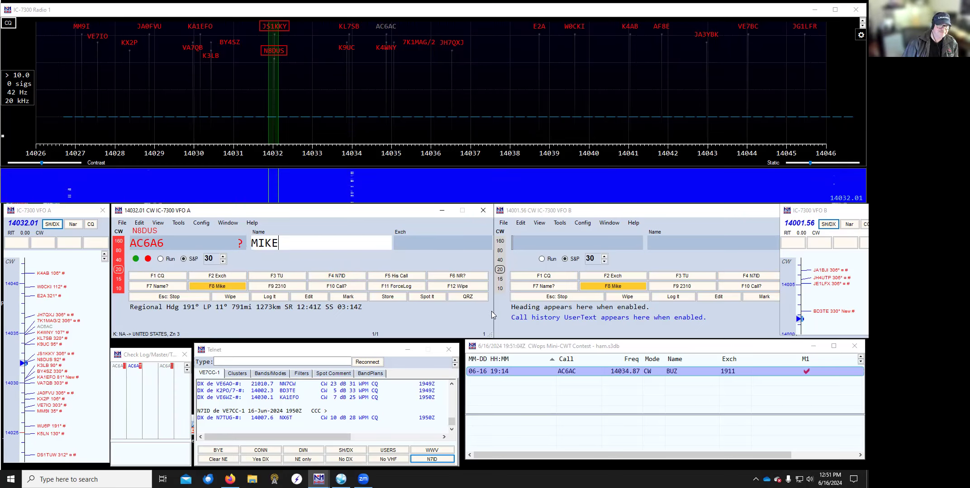
pyautogui.press('BackSpace')
pyautogui.press('BackSpace')
pyautogui.press('BackSpace')
pyautogui.press('BackSpace')
pyautogui.write('B')
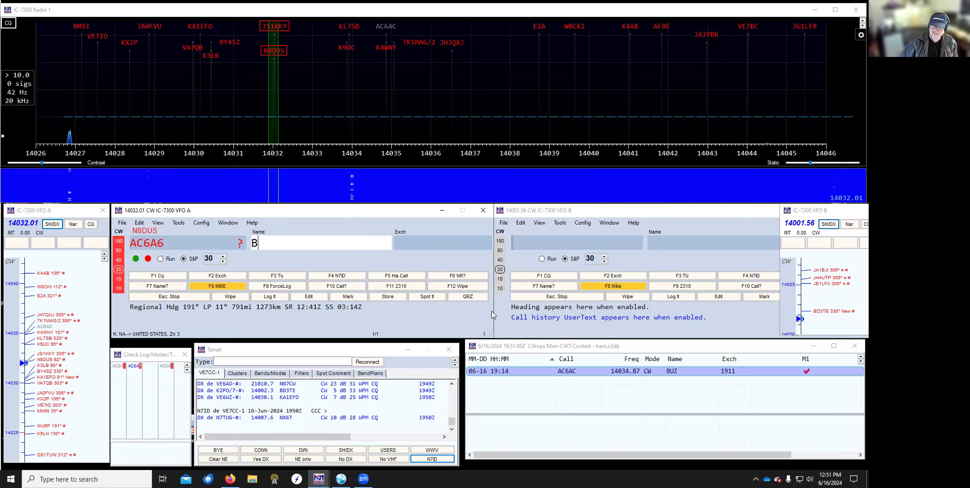
pyautogui.write('UZ')
pyautogui.press('space')
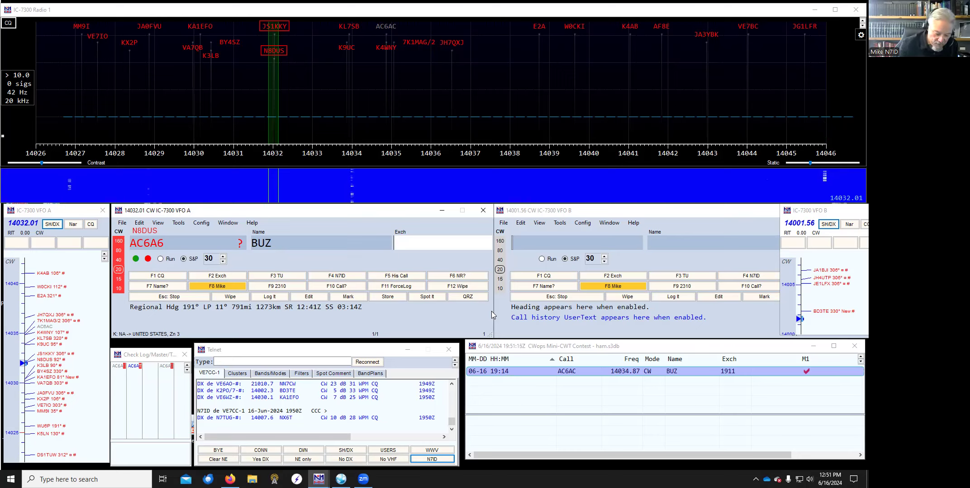
pyautogui.write('1911')
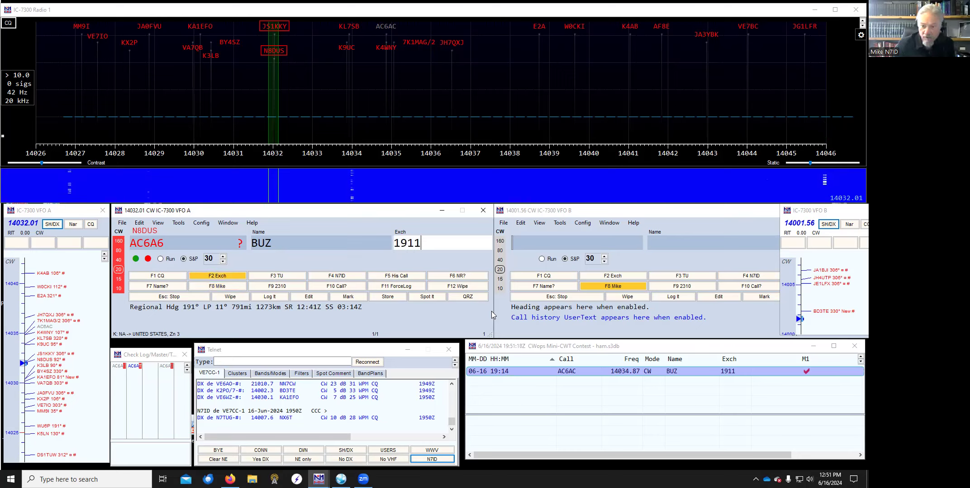
pyautogui.press('Return')
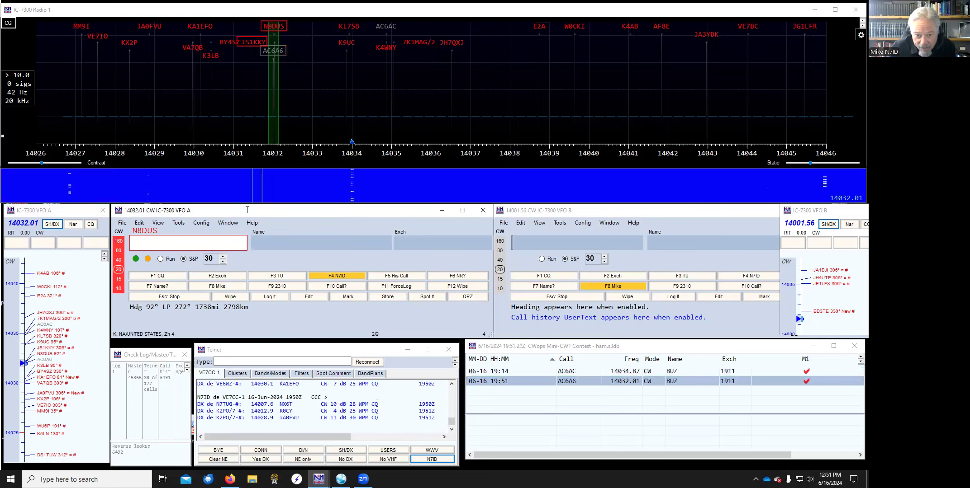
# Turn off the Enter Sends Message mode for VFO A.
pyautogui.click(227, 223)
pyautogui.click(228, 223)
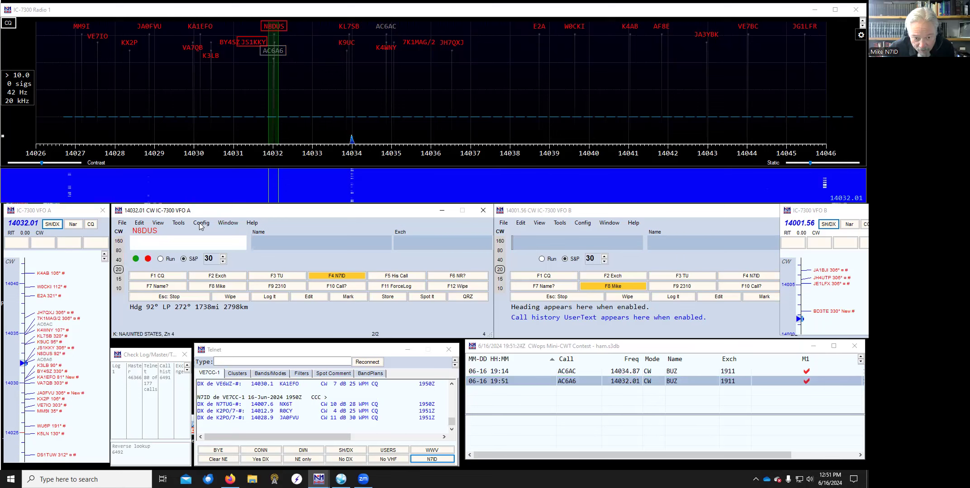
pyautogui.click(201, 223)
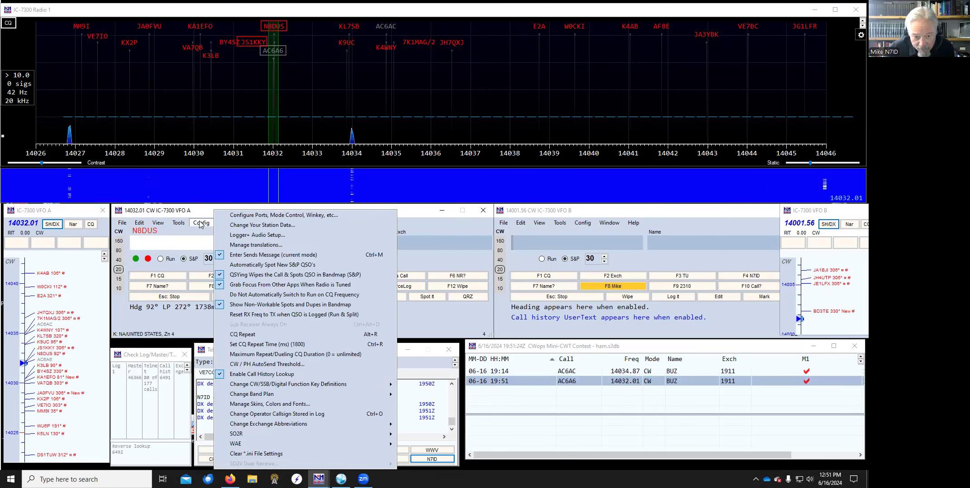
pyautogui.click(251, 256)
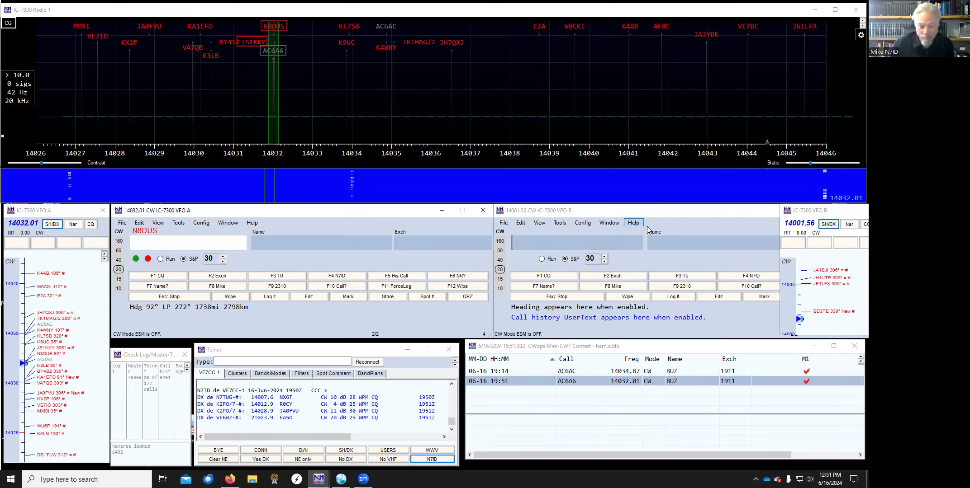
# Log a contact with AC6AC in VFO A, entering the contact's name and exchange 1911 with Enter Sends Message off.
pyautogui.write('AC6')
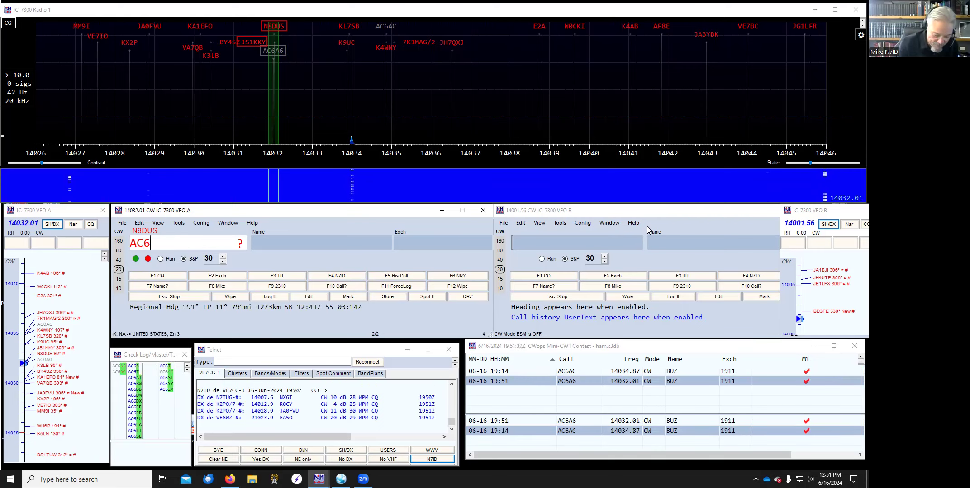
pyautogui.write('AC')
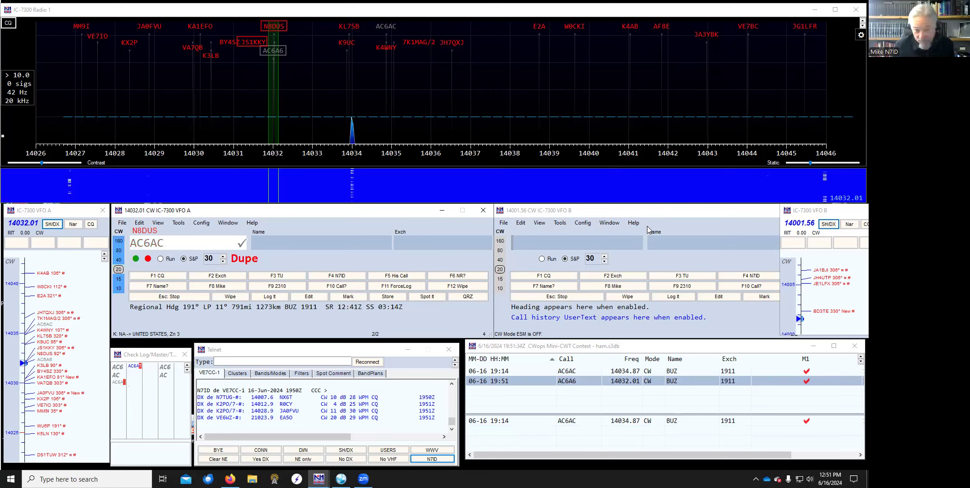
pyautogui.press('space')
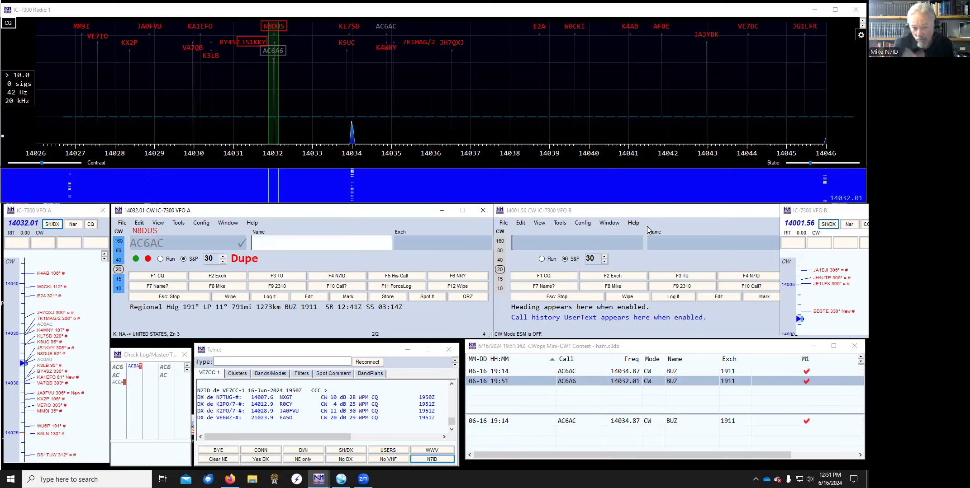
pyautogui.write('BUZ')
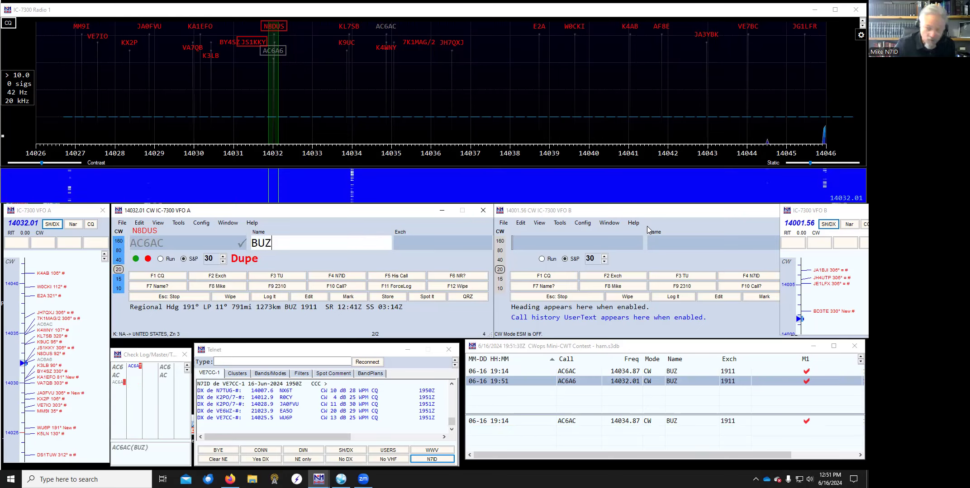
pyautogui.press('space')
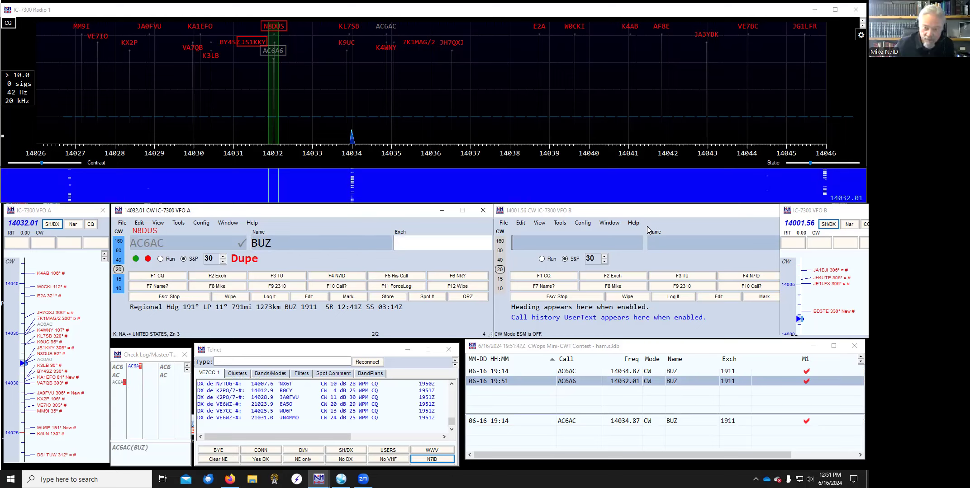
pyautogui.write('1911')
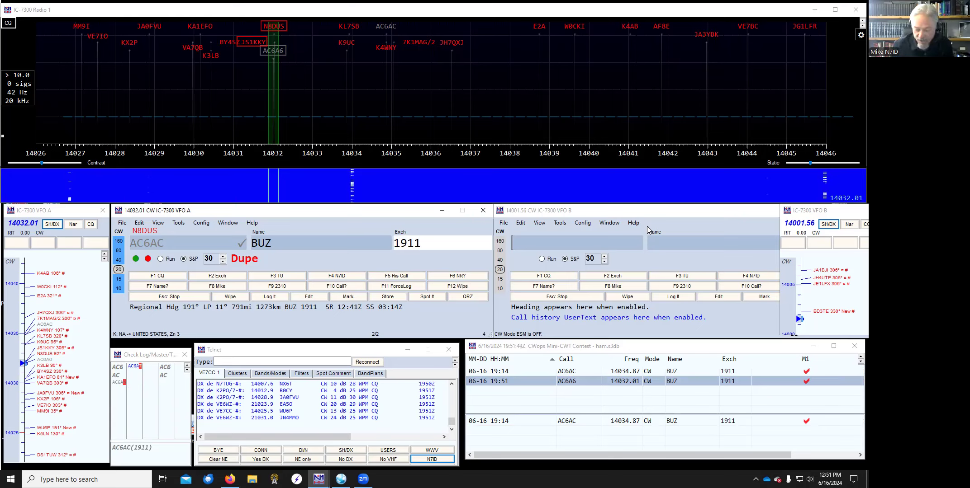
pyautogui.press('Return')
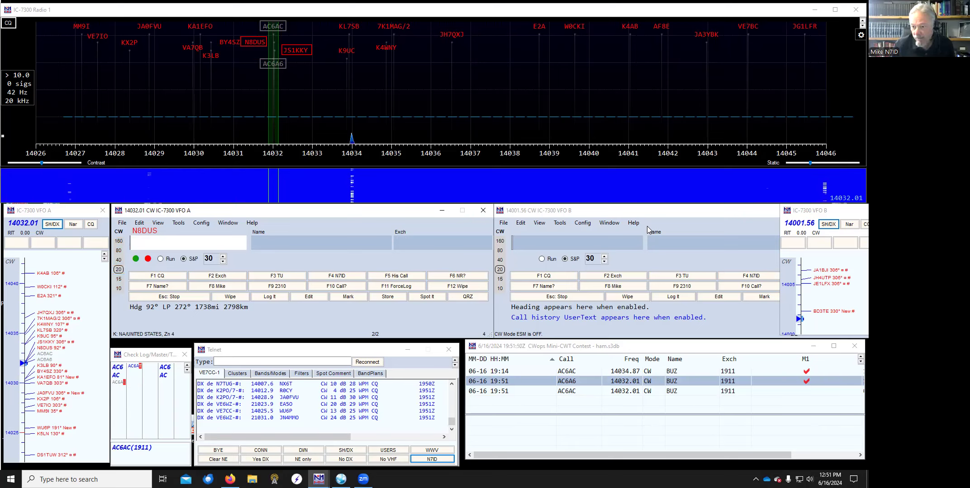
# Turn on the Enter Sends Message mode for VFO A.
pyautogui.click(226, 226)
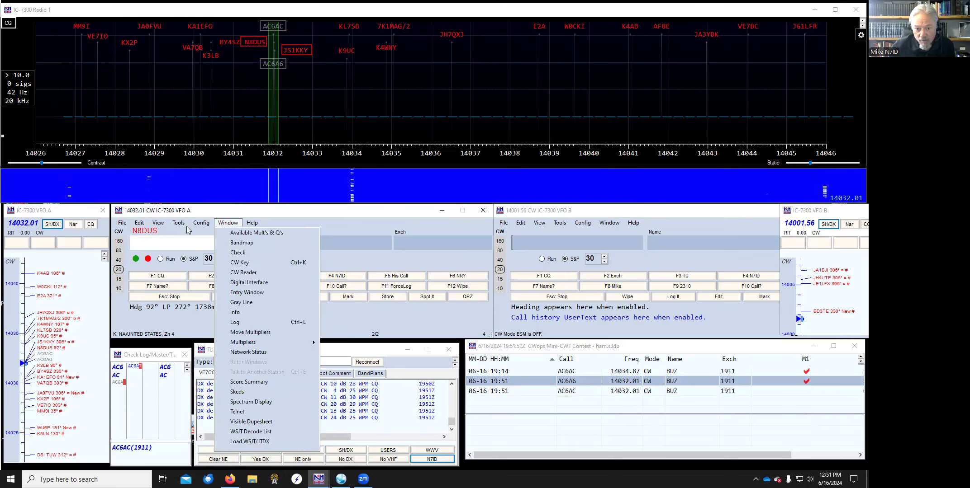
pyautogui.click(202, 225)
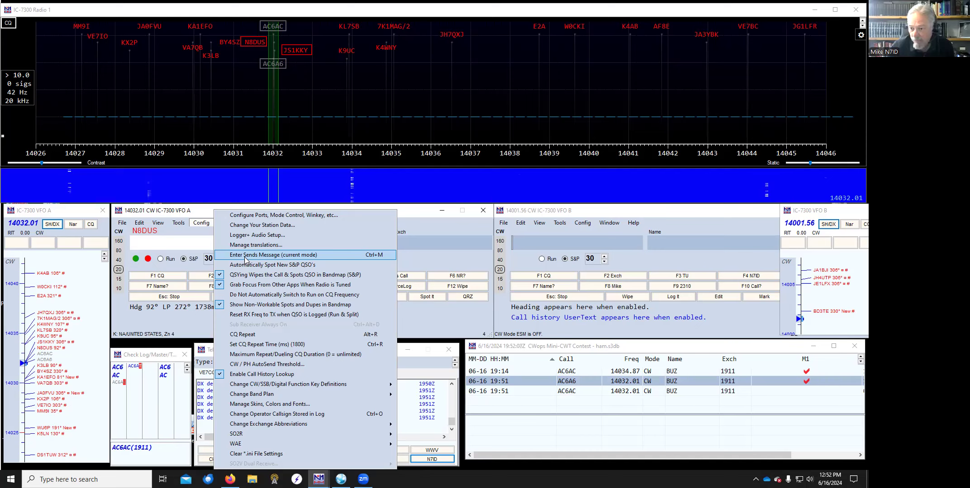
pyautogui.click(245, 256)
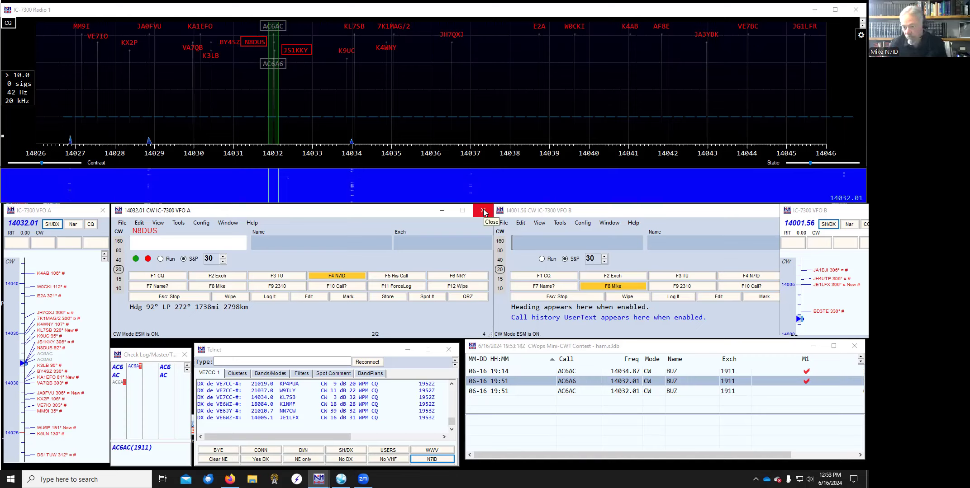
# Start a new log in the ham.s3db database and choose ARRL Field Day (June) as the log type.
pyautogui.moveTo(63, 434)
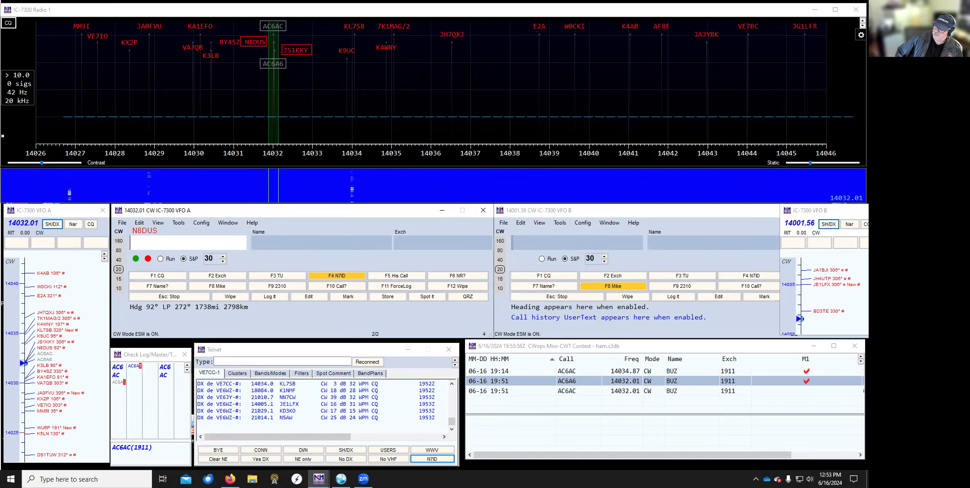
pyautogui.click(122, 223)
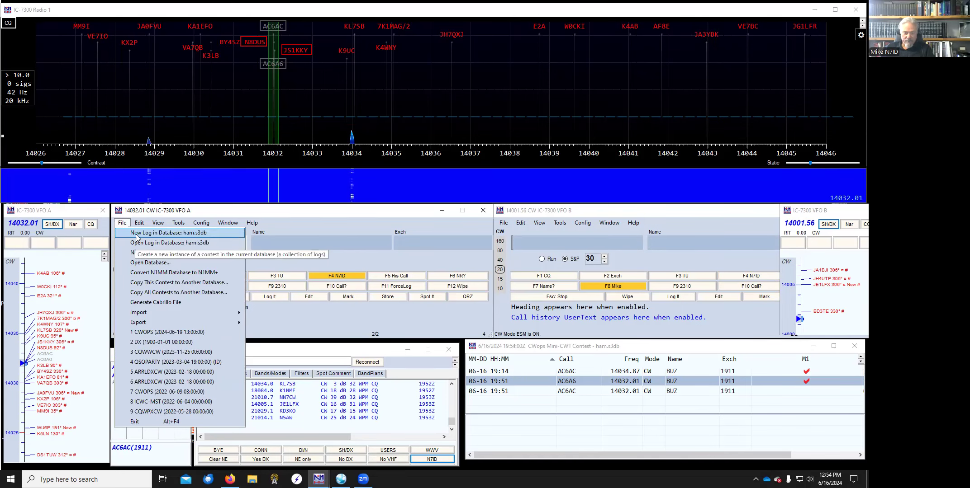
pyautogui.press('Escape')
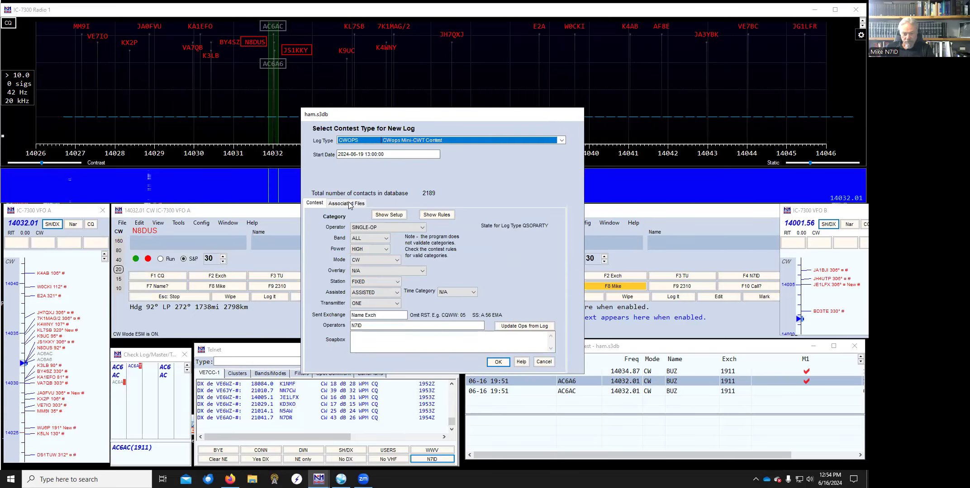
pyautogui.click(561, 140)
pyautogui.scroll(4, 322, 232)
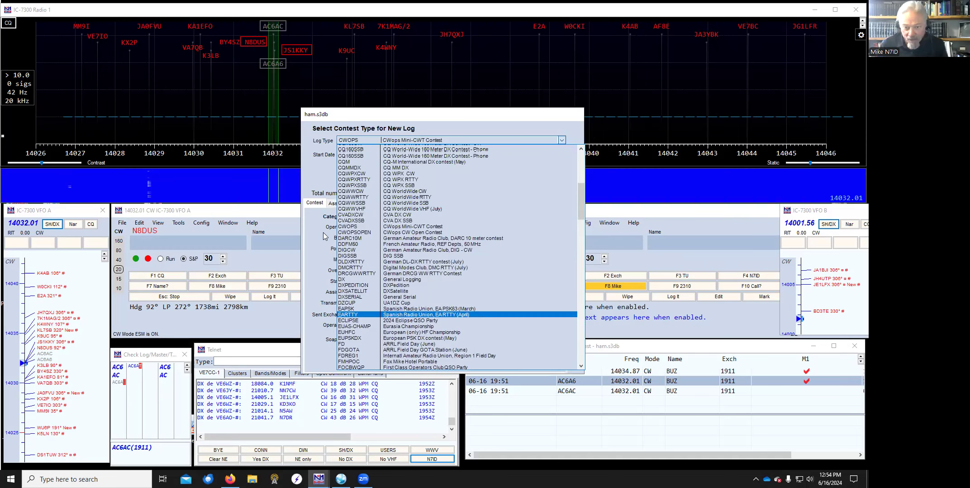
pyautogui.scroll(7, 323, 233)
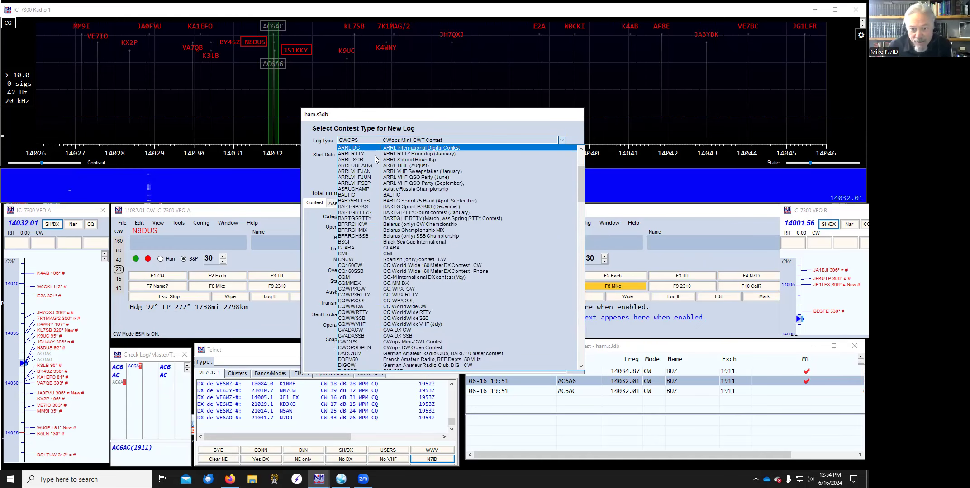
pyautogui.scroll(1, 370, 181)
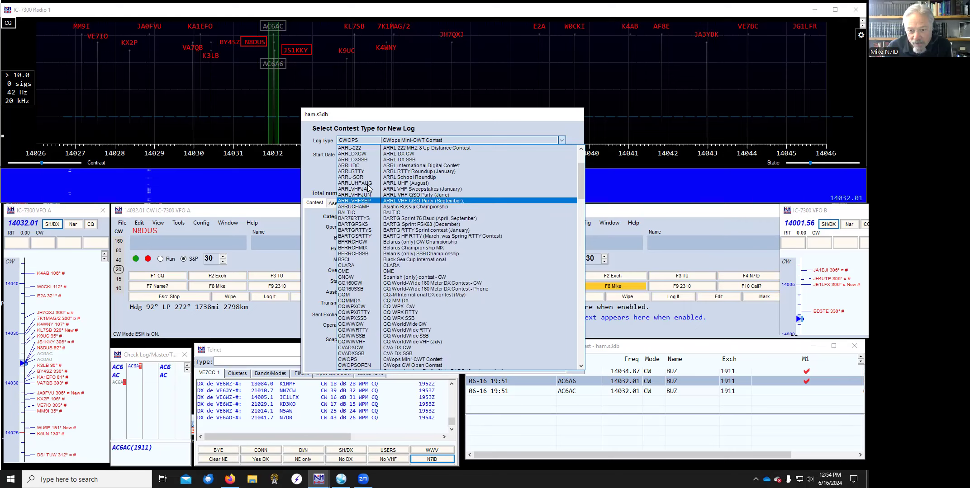
pyautogui.scroll(2, 368, 187)
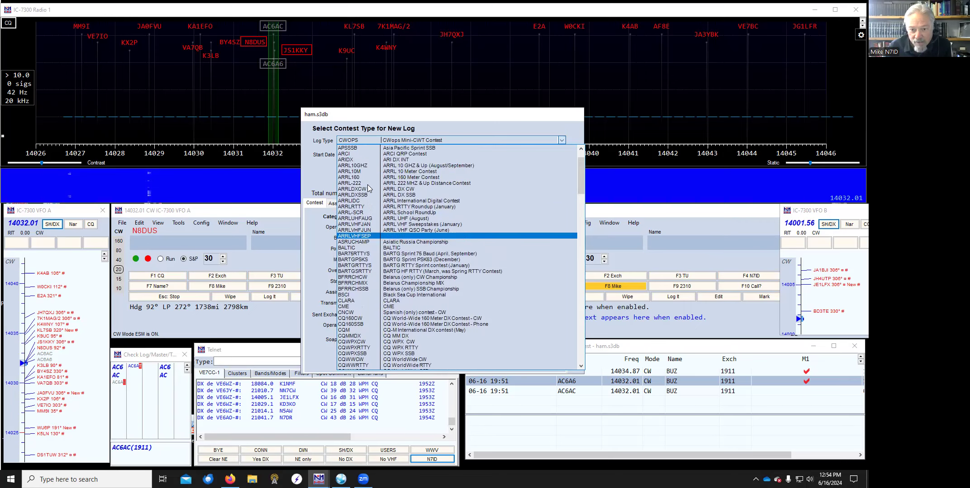
pyautogui.scroll(-15, 367, 185)
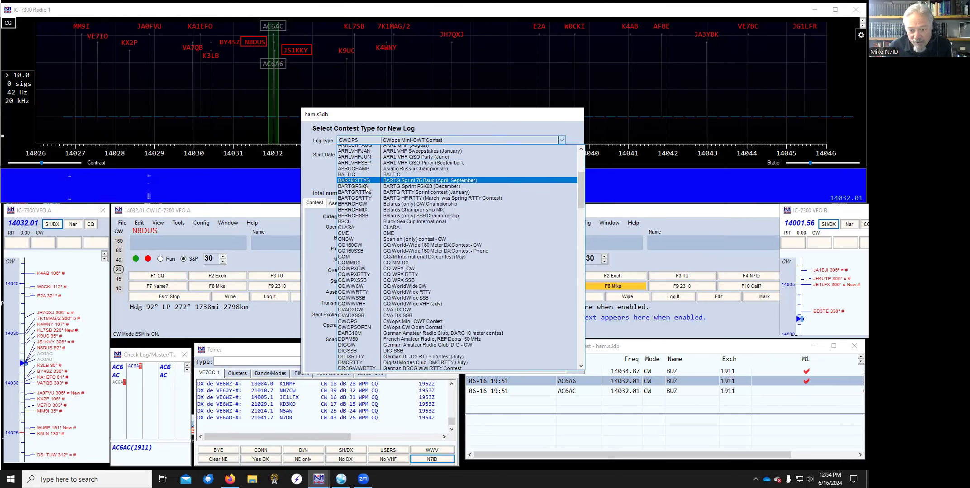
pyautogui.scroll(-2, 353, 298)
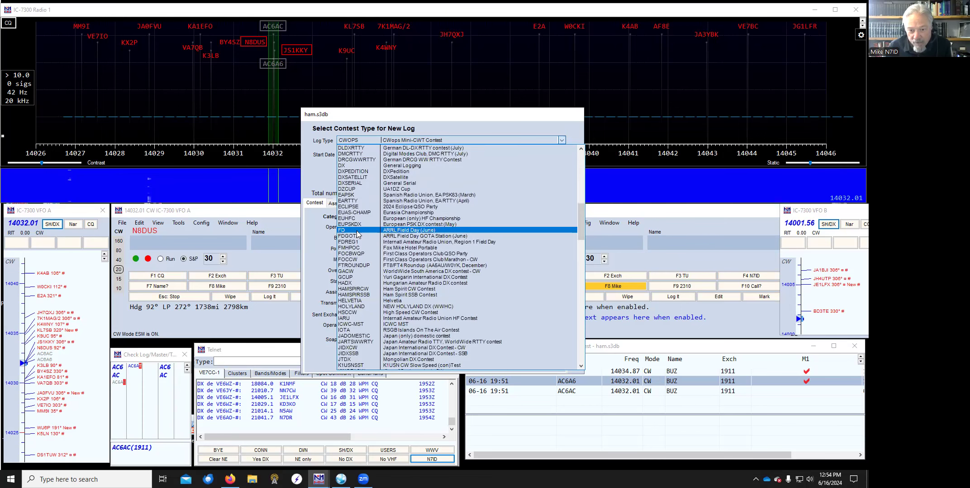
pyautogui.click(415, 231)
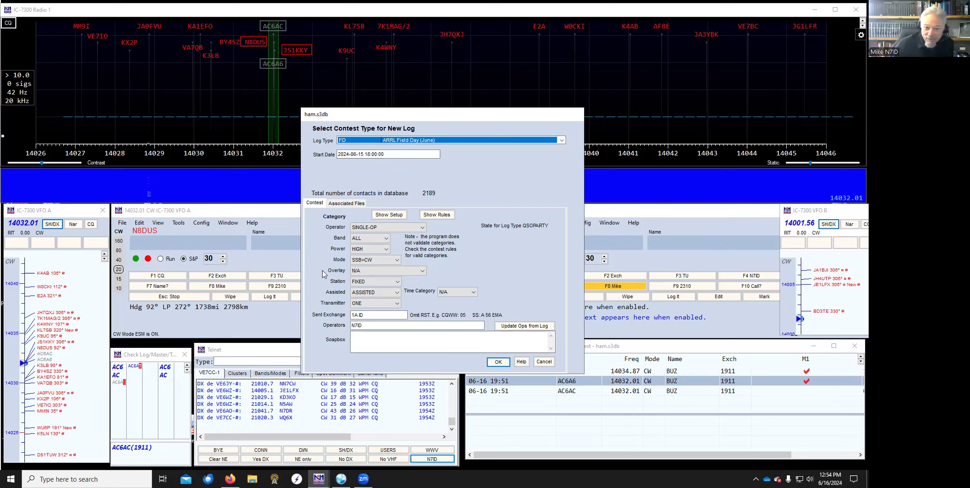
# Review the Power, Mode and Overlay category choices for the Field Day log, leaving them as they are.
pyautogui.click(370, 249)
pyautogui.click(372, 258)
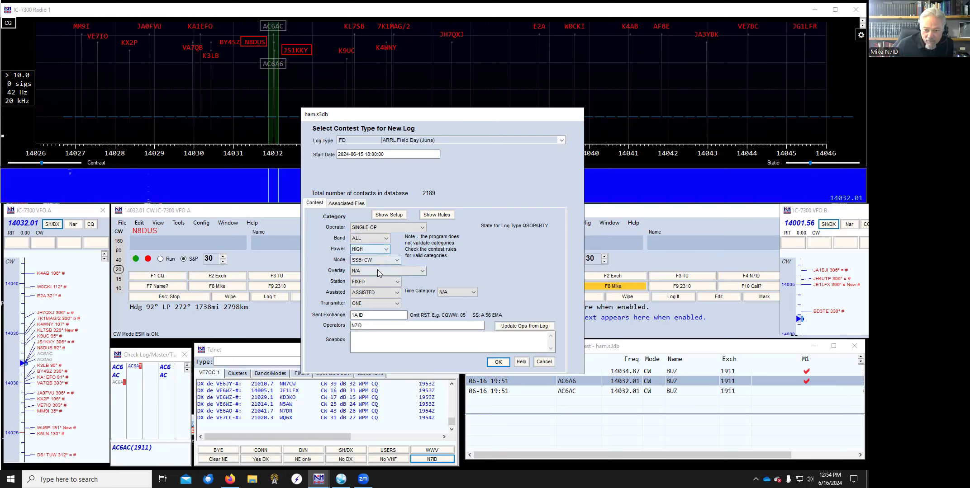
pyautogui.click(382, 260)
pyautogui.click(382, 261)
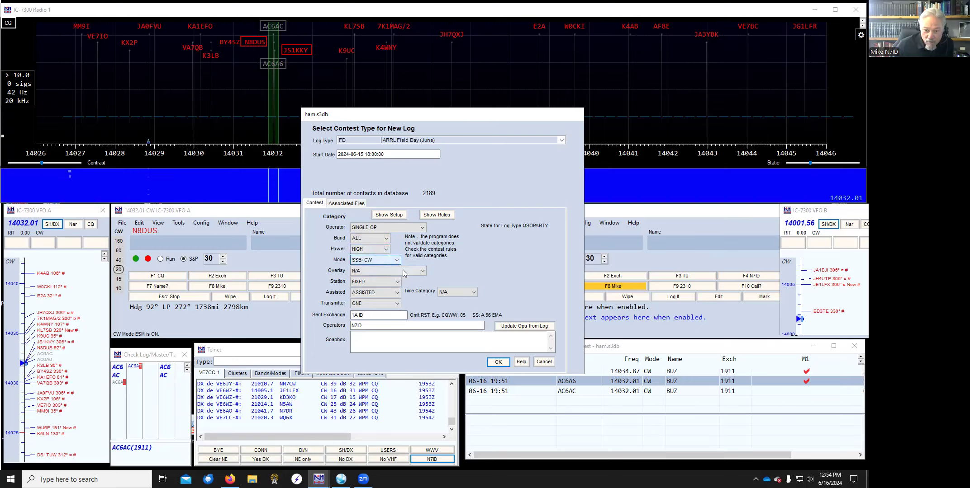
pyautogui.click(409, 271)
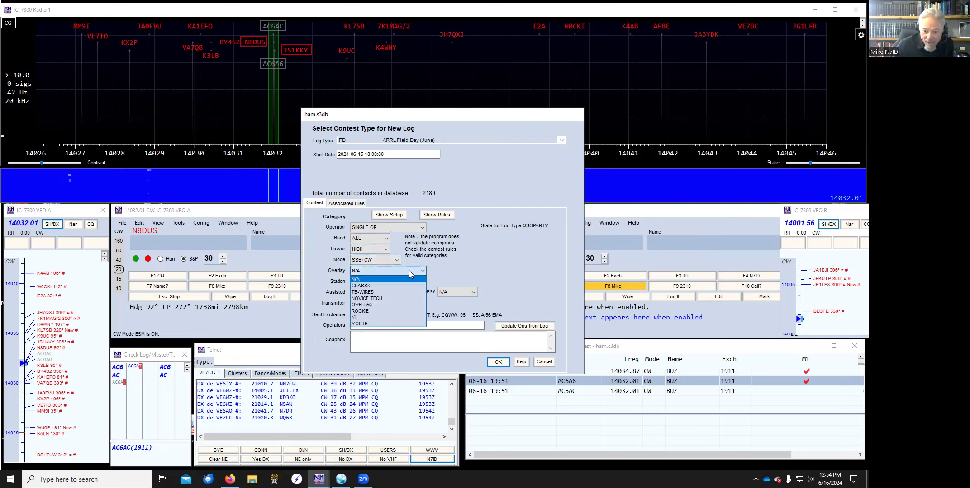
pyautogui.click(409, 270)
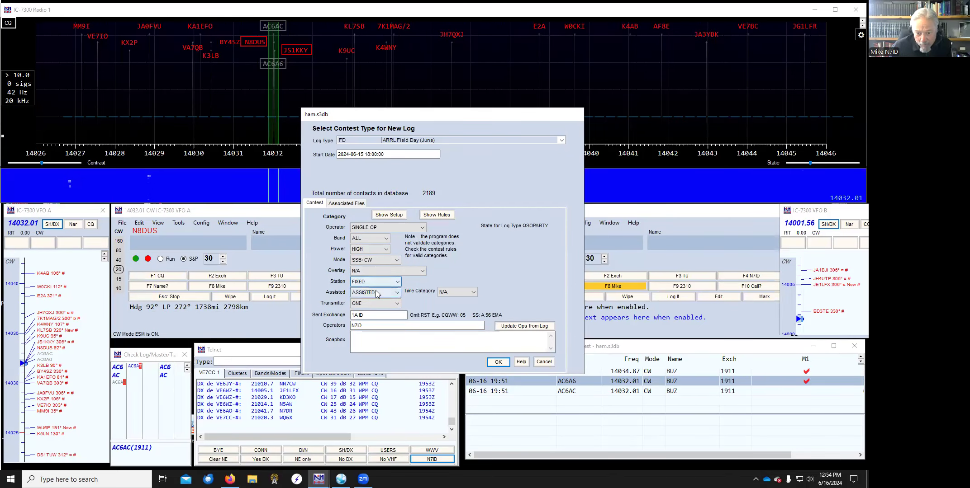
# Set the Field Day log's transmitter category to TWO and its sent exchange to 2A ID.
pyautogui.click(371, 304)
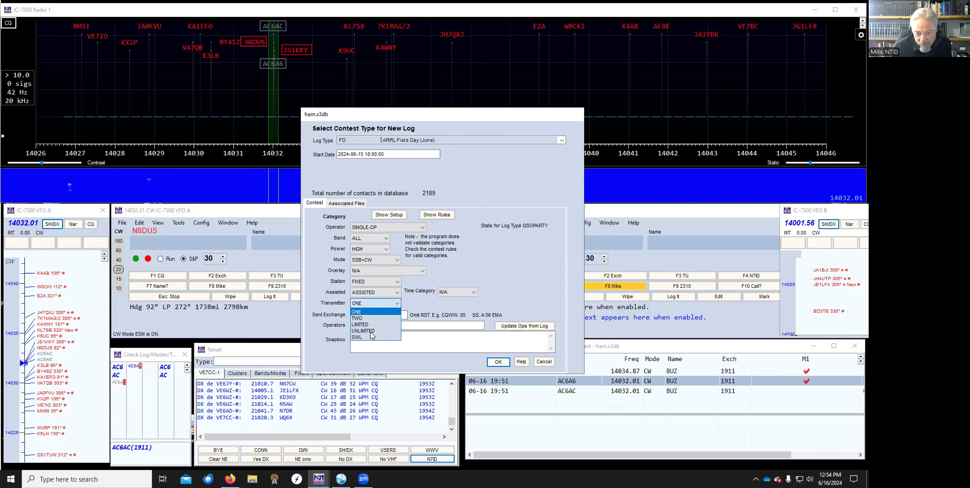
pyautogui.click(362, 318)
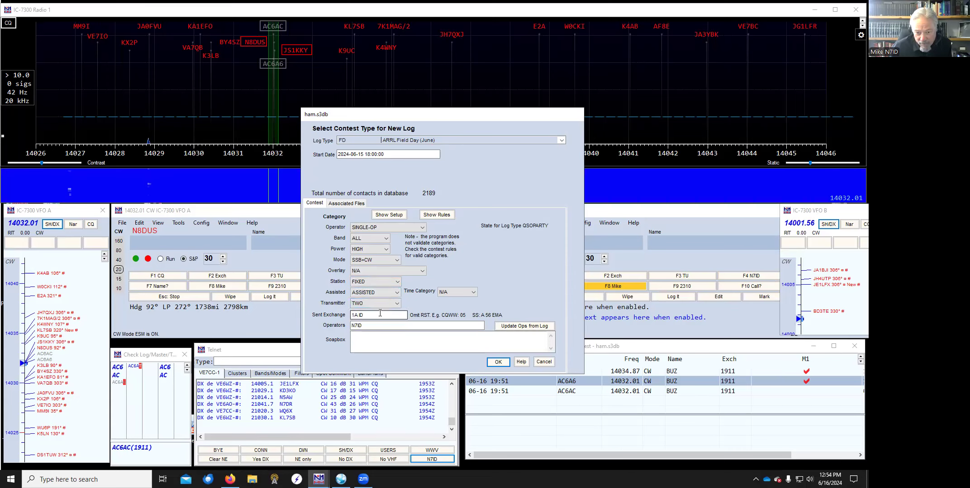
pyautogui.click(354, 316)
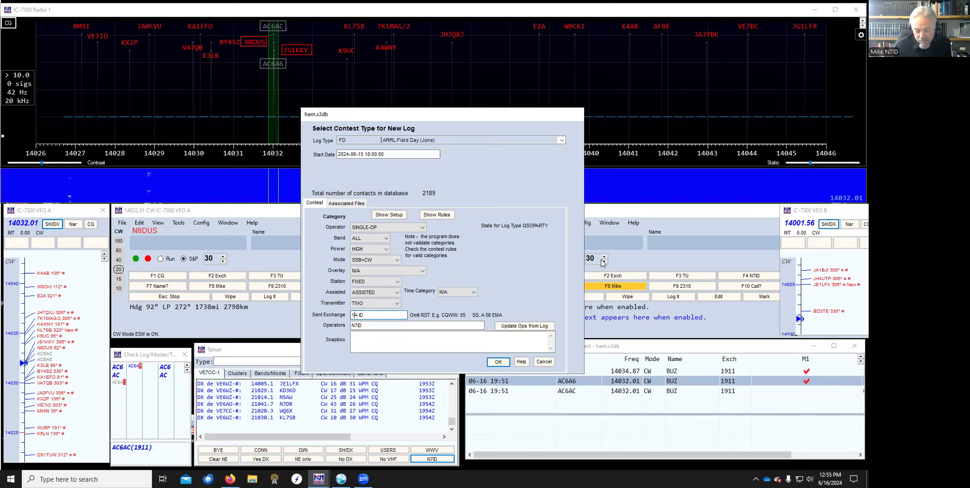
pyautogui.press('BackSpace')
pyautogui.write('2')
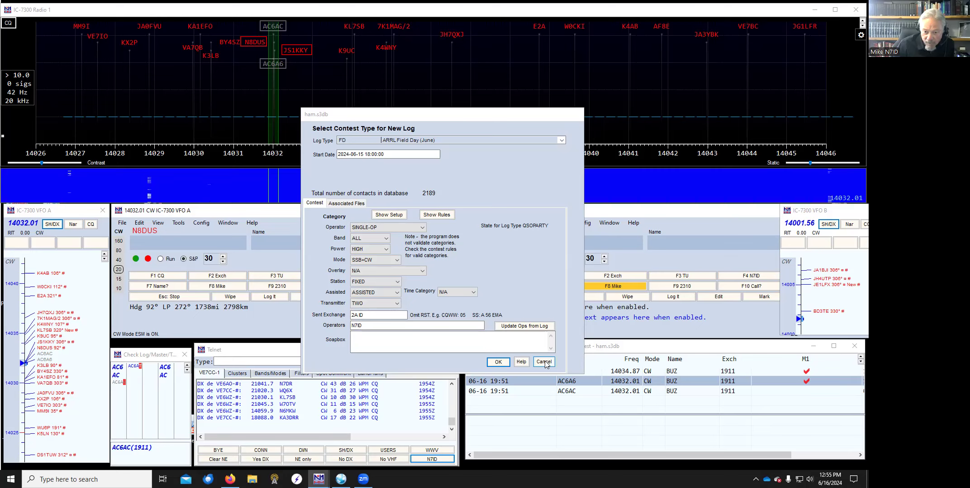
# Show the files associated with the Field Day log and close the new log setup without creating it.
pyautogui.click(346, 203)
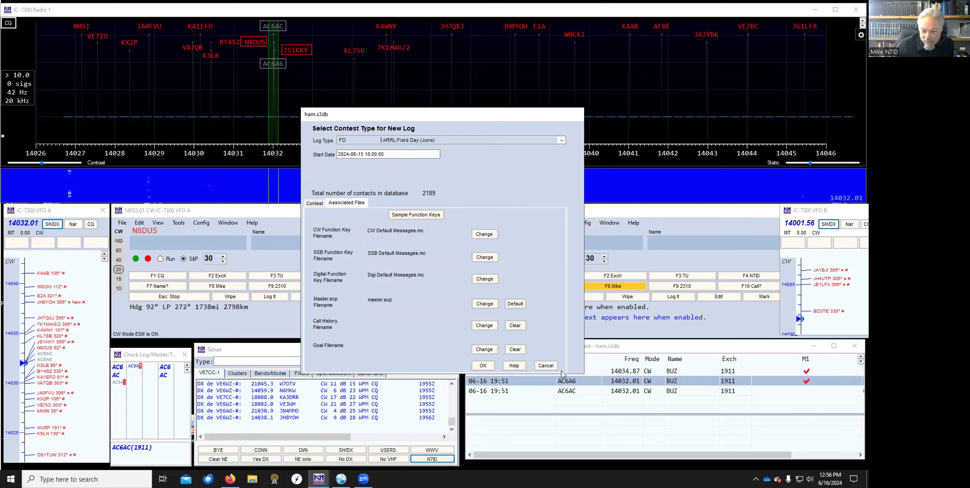
pyautogui.press('Escape')
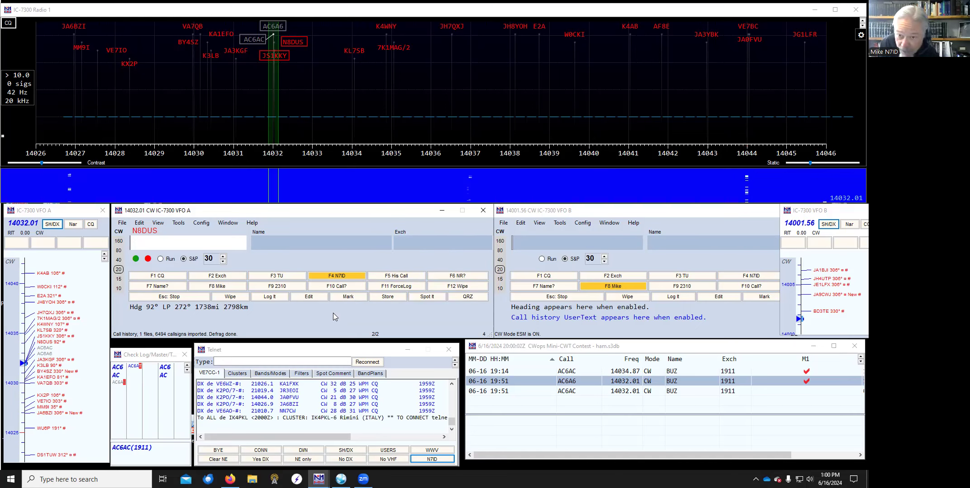
# Tune VFO A to the VE7BC spot in the spectrum display.
pyautogui.click(748, 28)
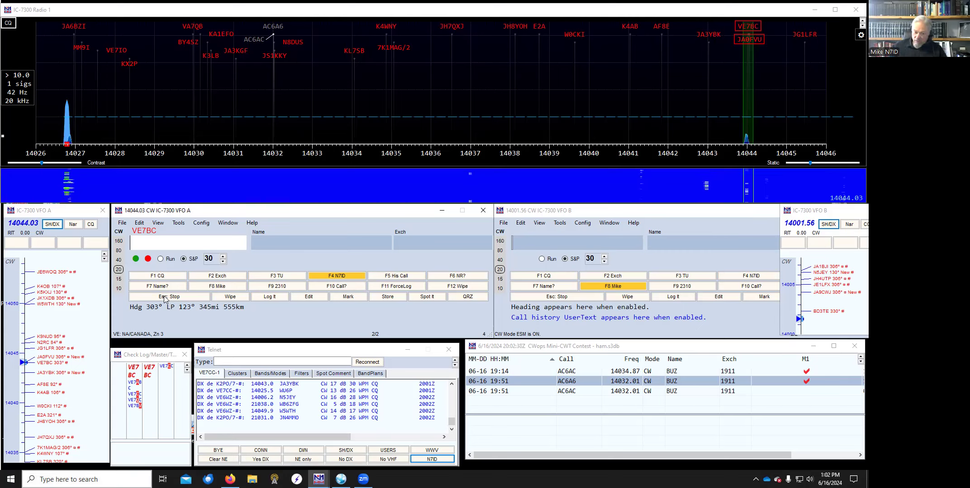
# Disconnect from the VE7CC-1 telnet cluster and browse the favourites list of cluster nodes, leaving VE7CC-1 selected.
pyautogui.click(218, 451)
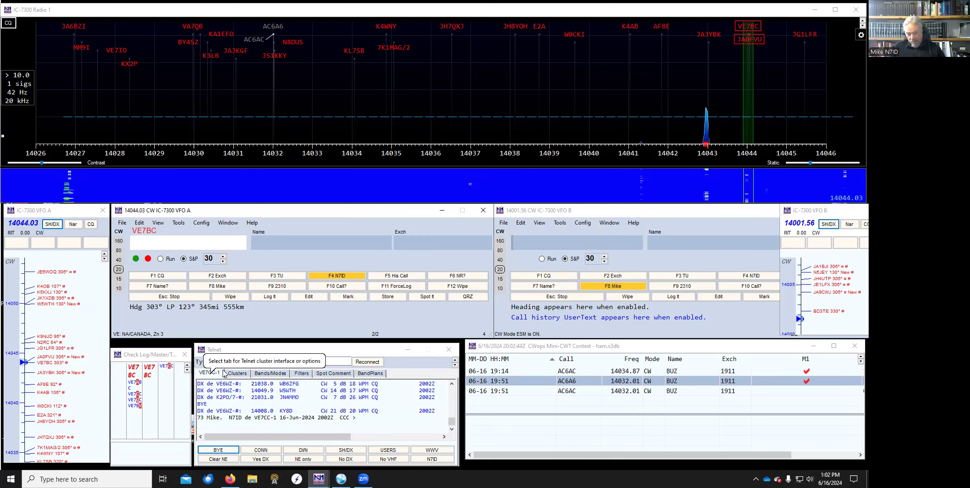
pyautogui.click(236, 374)
pyautogui.scroll(-2, 382, 422)
pyautogui.scroll(2, 380, 425)
pyautogui.scroll(-2, 380, 430)
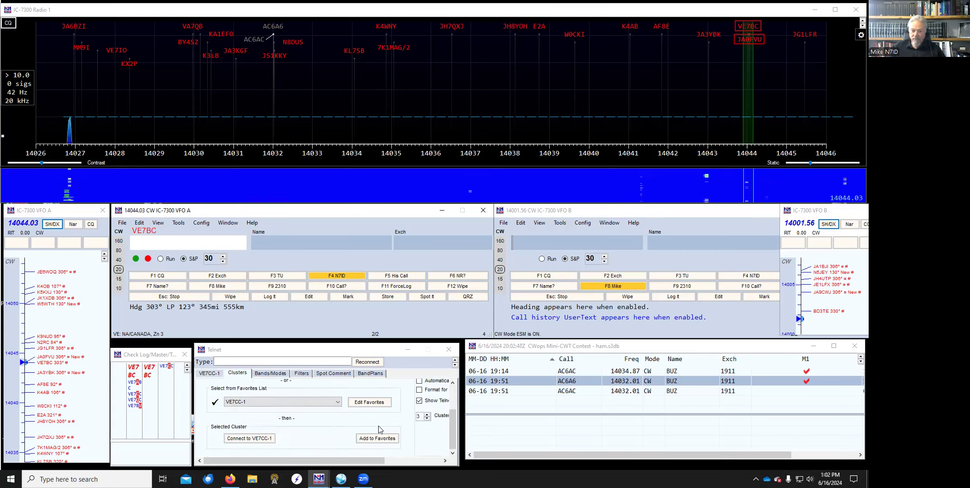
pyautogui.click(338, 402)
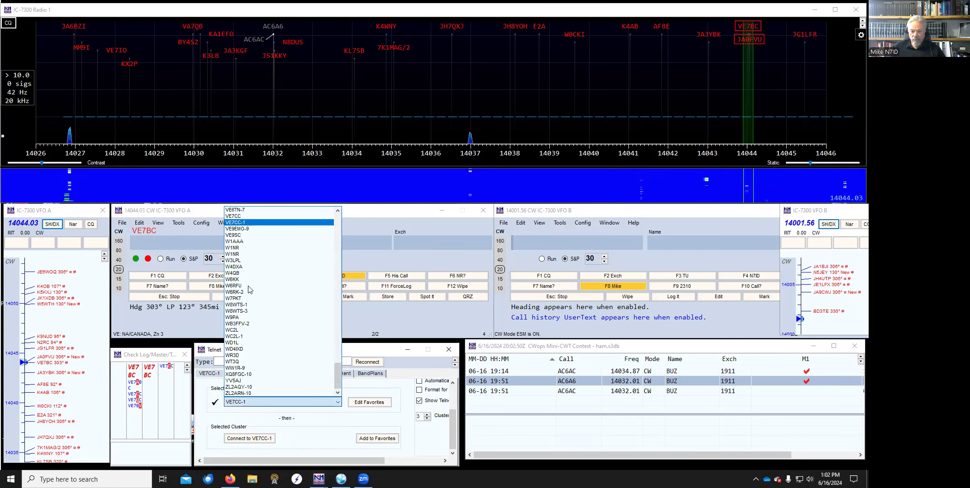
pyautogui.scroll(-3, 280, 318)
pyautogui.scroll(20, 279, 317)
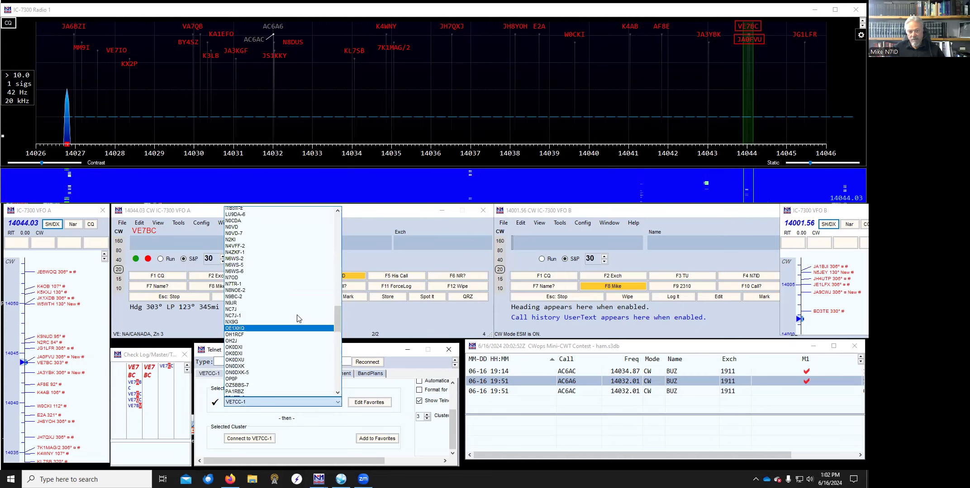
pyautogui.scroll(20, 309, 309)
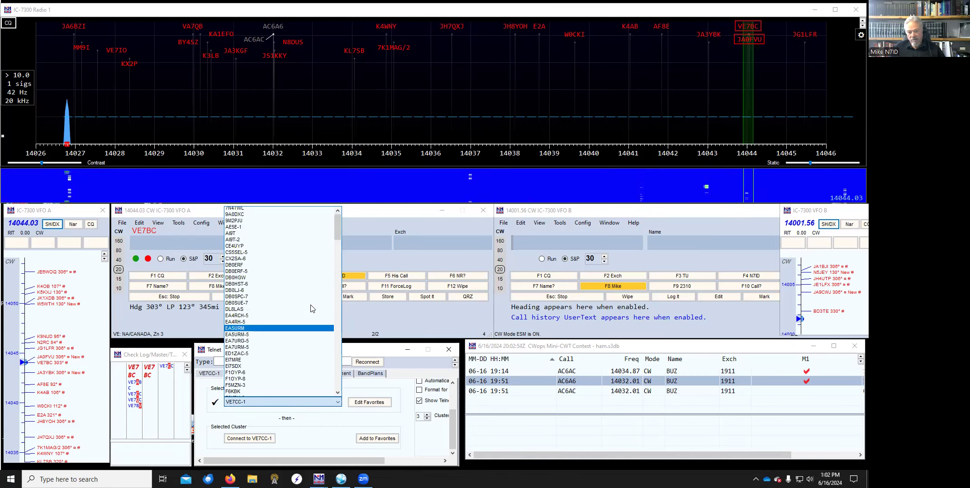
pyautogui.scroll(-15, 312, 309)
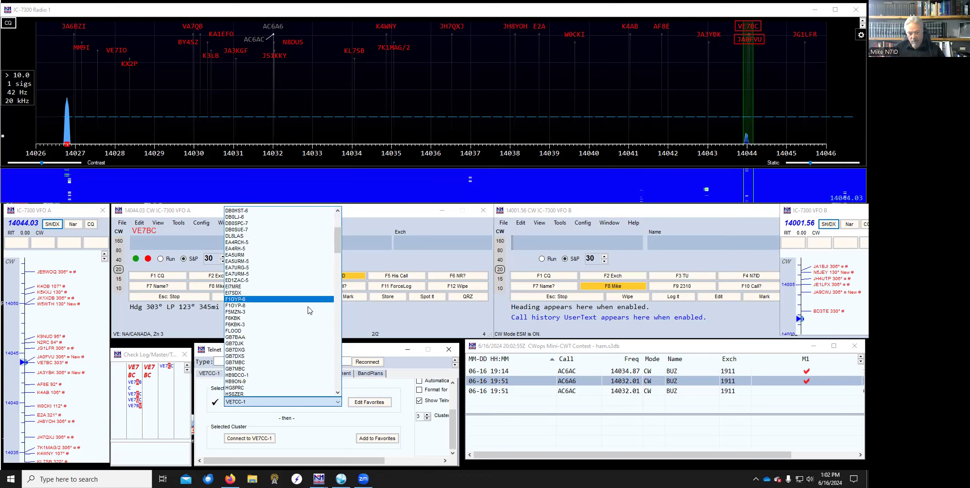
pyautogui.click(399, 211)
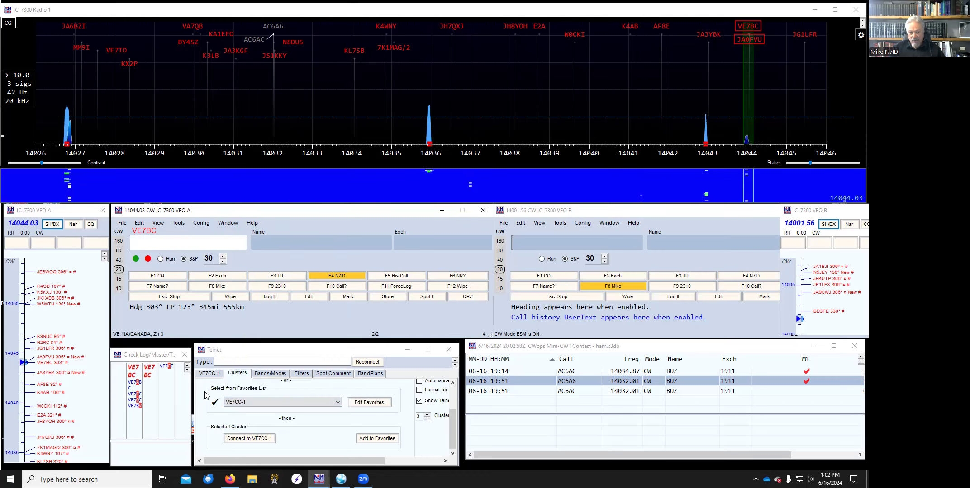
# Show the telnet spot filter settings, including the blacklisted and preferred spotters, and return to the VE7CC-1 session.
pyautogui.click(301, 373)
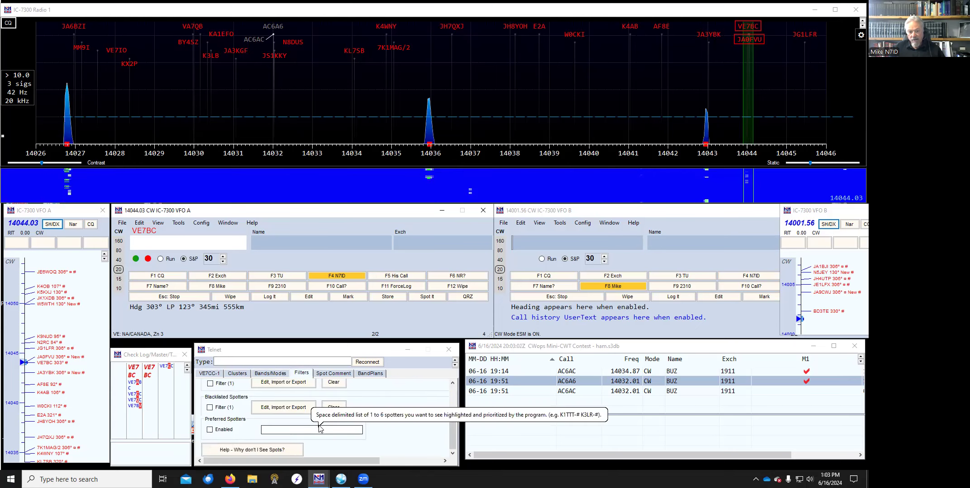
pyautogui.scroll(-1, 320, 432)
pyautogui.click(209, 375)
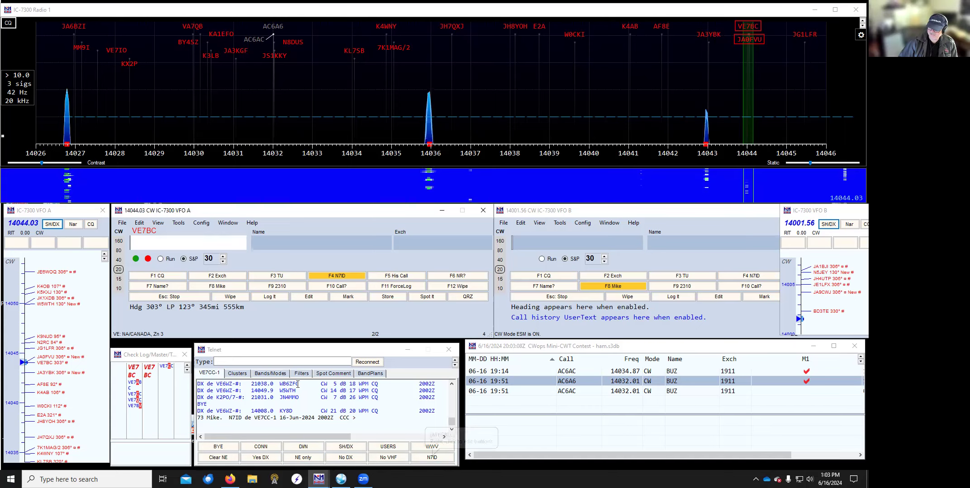
# Look through the selectable telnet cluster nodes once more and close the list without choosing another one.
pyautogui.click(236, 375)
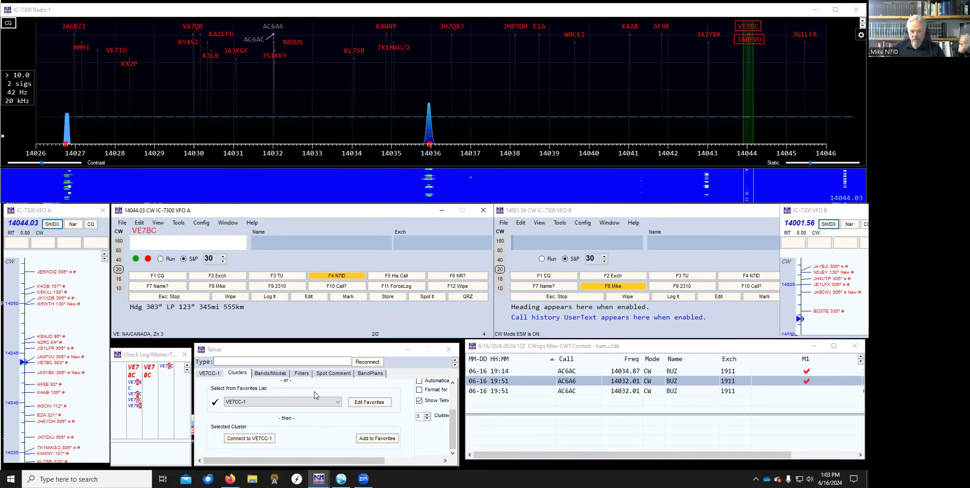
pyautogui.click(339, 403)
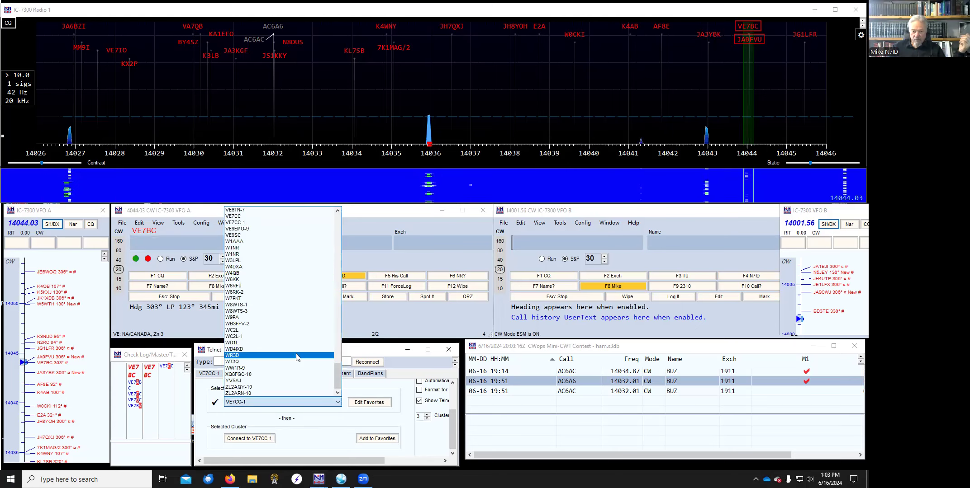
pyautogui.scroll(20, 306, 353)
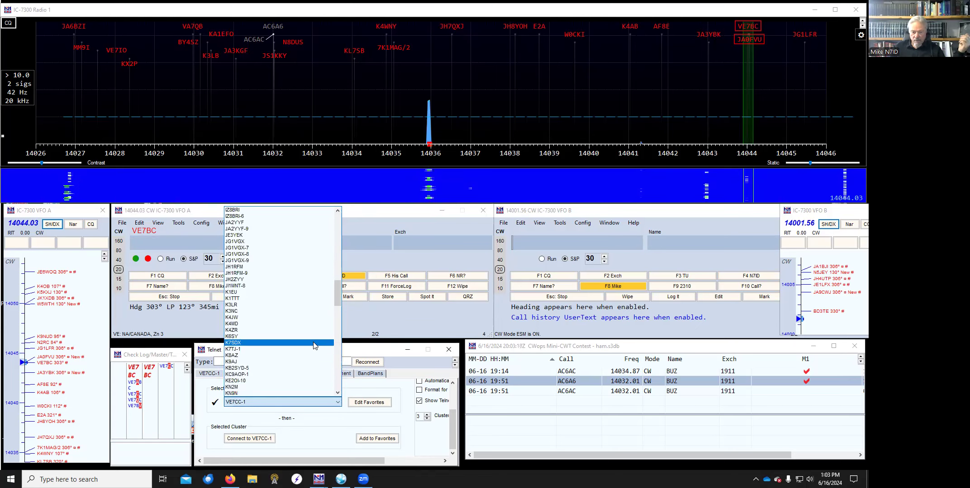
pyautogui.scroll(10, 313, 348)
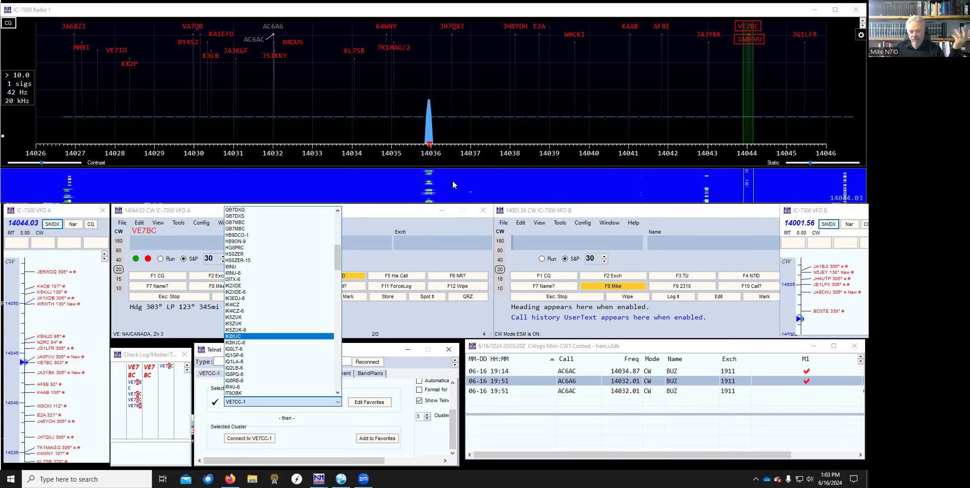
pyautogui.click(405, 214)
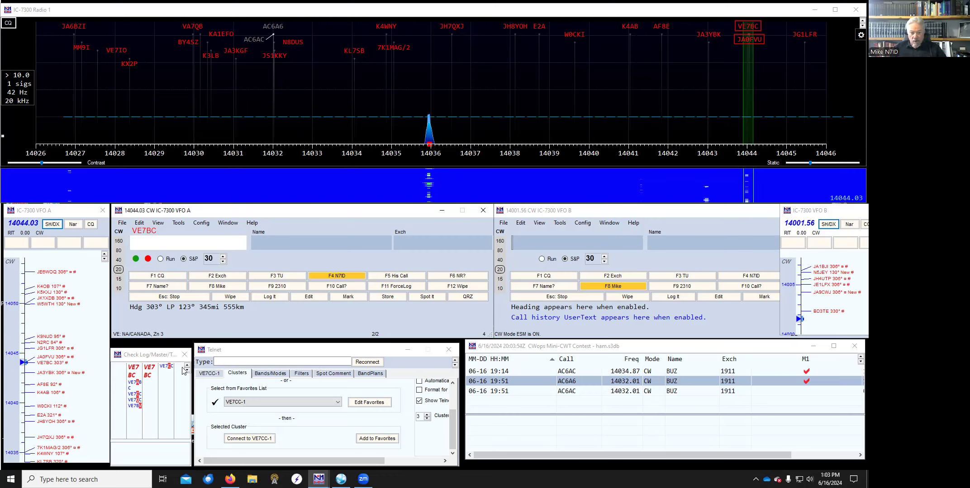
# Reconnect to the VE7CC-1 cluster and log in with the station call sign.
pyautogui.click(209, 373)
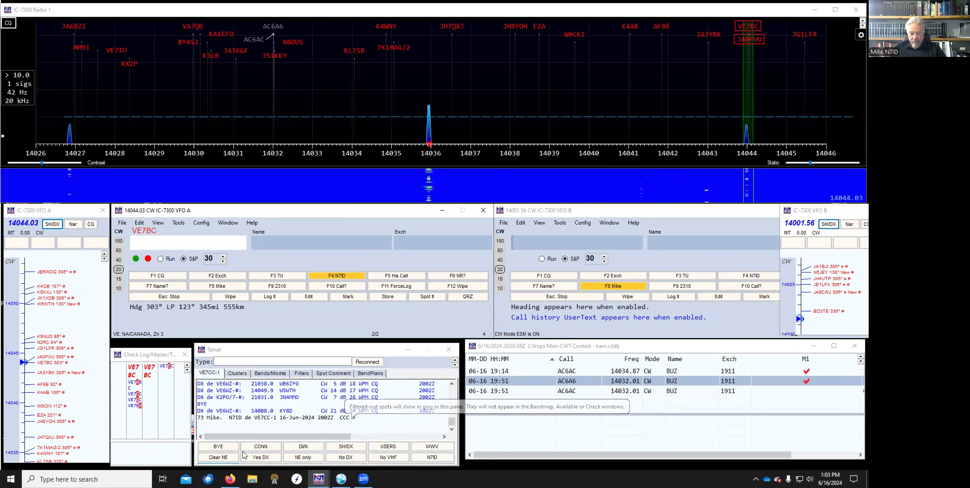
pyautogui.click(432, 457)
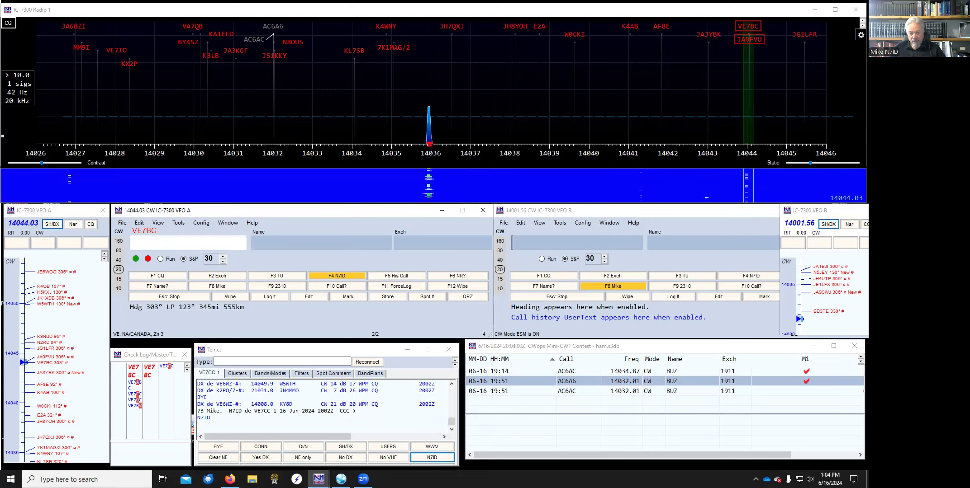
pyautogui.click(369, 364)
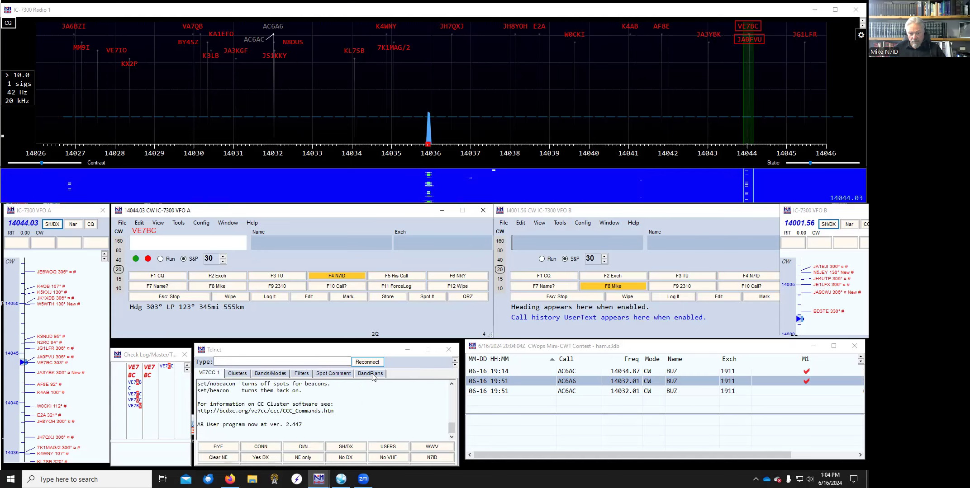
pyautogui.click(432, 458)
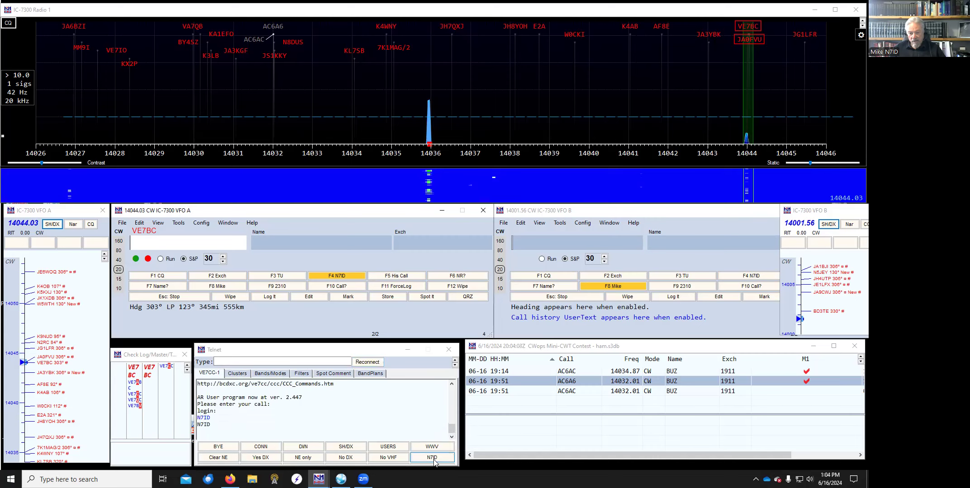
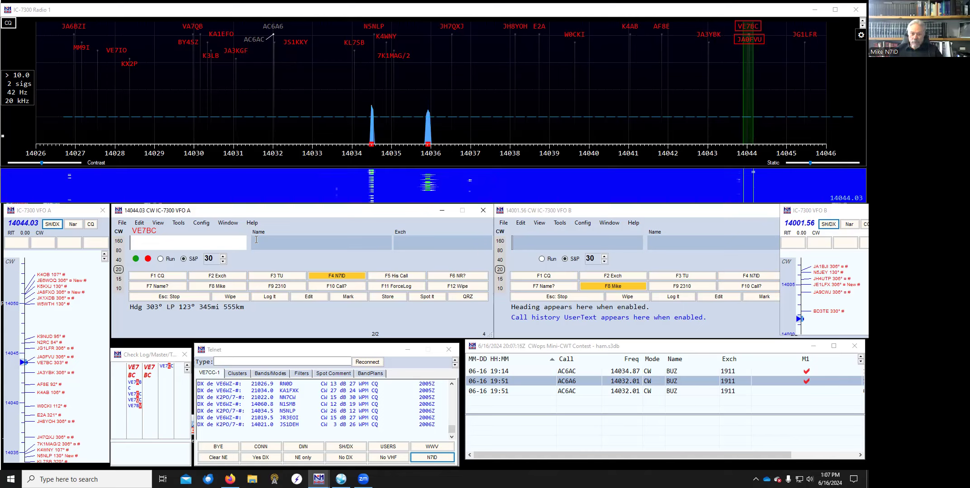
pyautogui.click(170, 295)
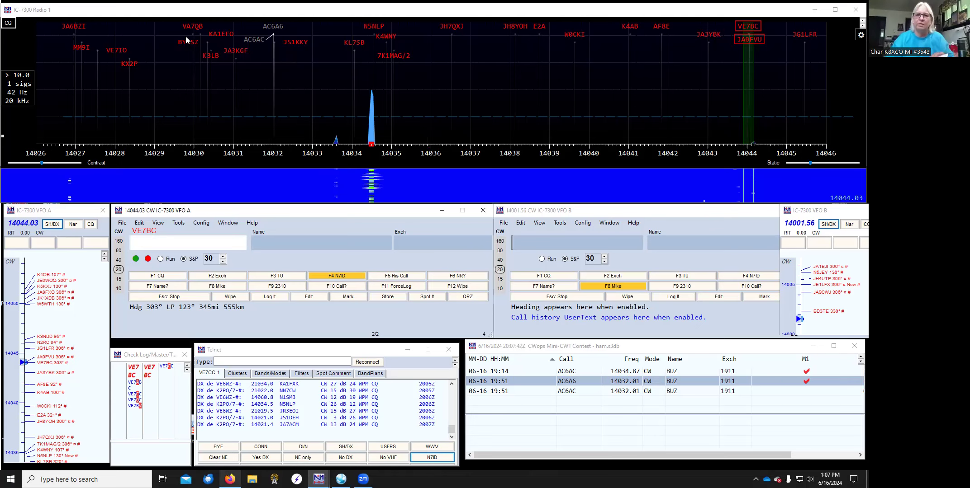
# Switch to the N1MM website's Supported Radios page in Firefox and show the site's Downloads, Help and Hot Topics entries.
pyautogui.hotkey('alt', 'Tab')
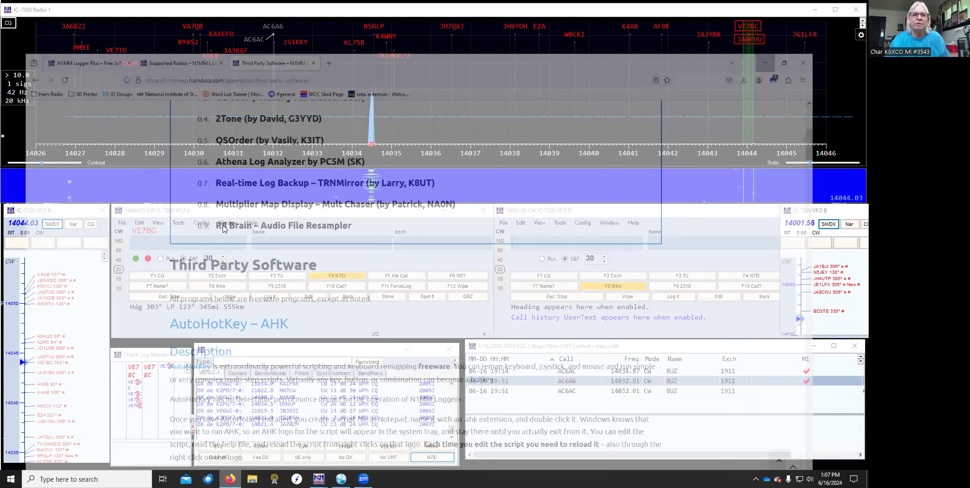
pyautogui.hotkey('ctrl', 'shift', 'Tab')
pyautogui.press('Home')
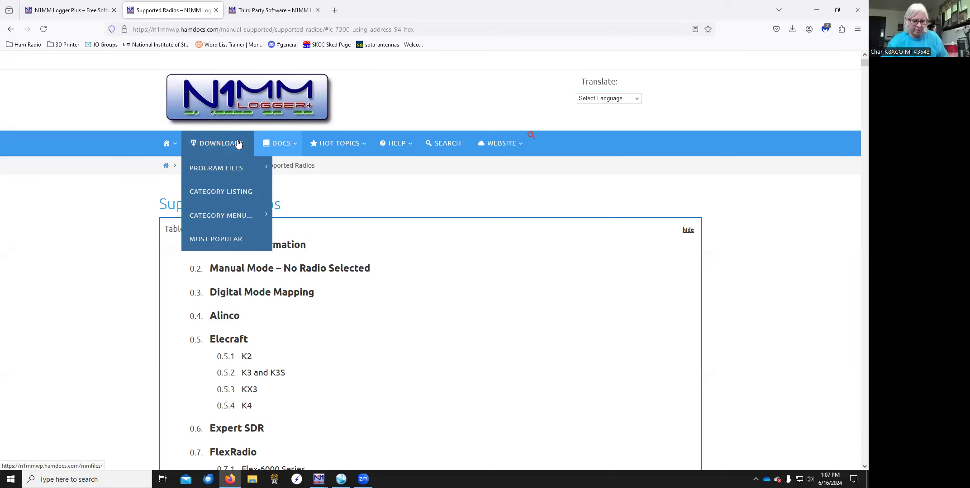
pyautogui.moveTo(393, 150)
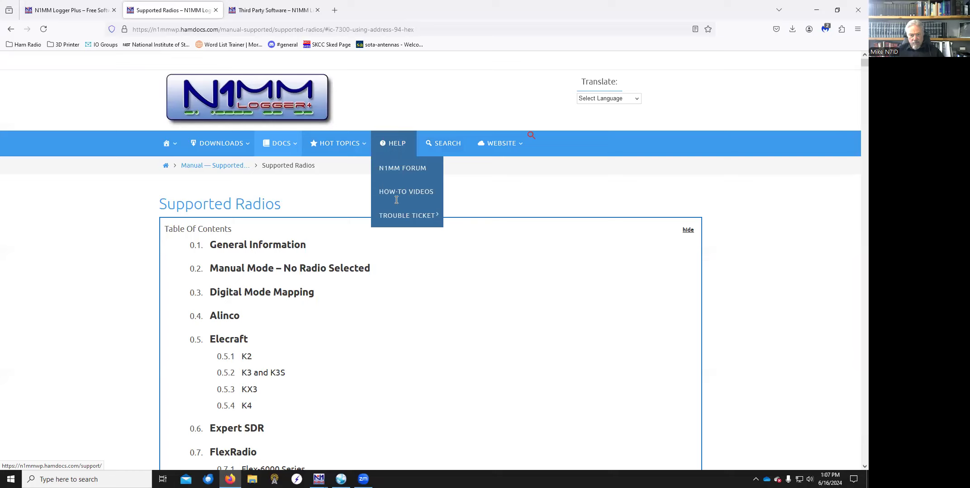
pyautogui.moveTo(284, 145)
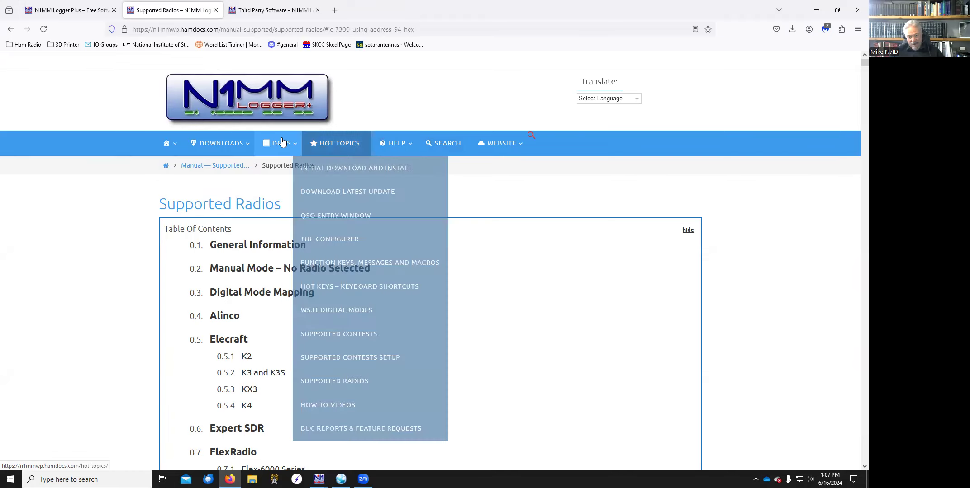
pyautogui.moveTo(378, 293)
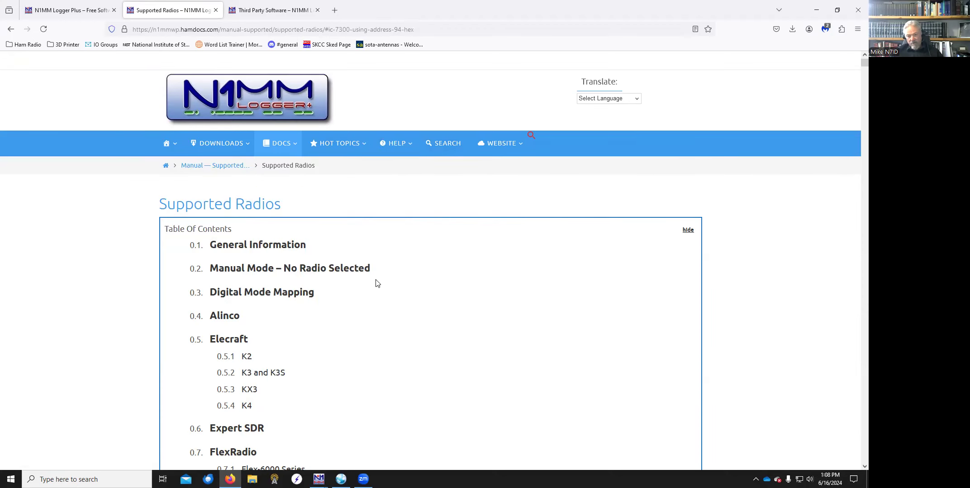
# Examine the Supported Radios table of contents, covering the Icom, Kenwood, TenTec, Xiegu and Yaesu models.
pyautogui.scroll(-10, 377, 283)
pyautogui.scroll(-10, 399, 262)
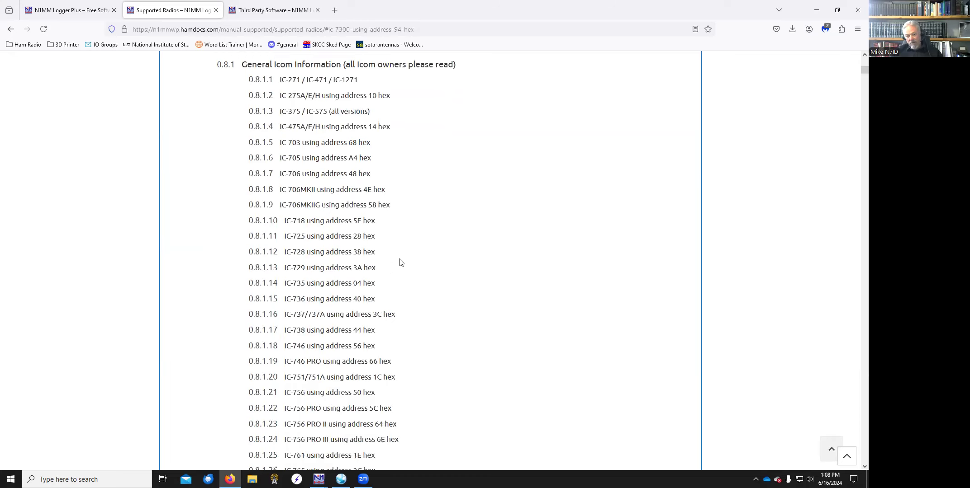
pyautogui.scroll(-1, 400, 263)
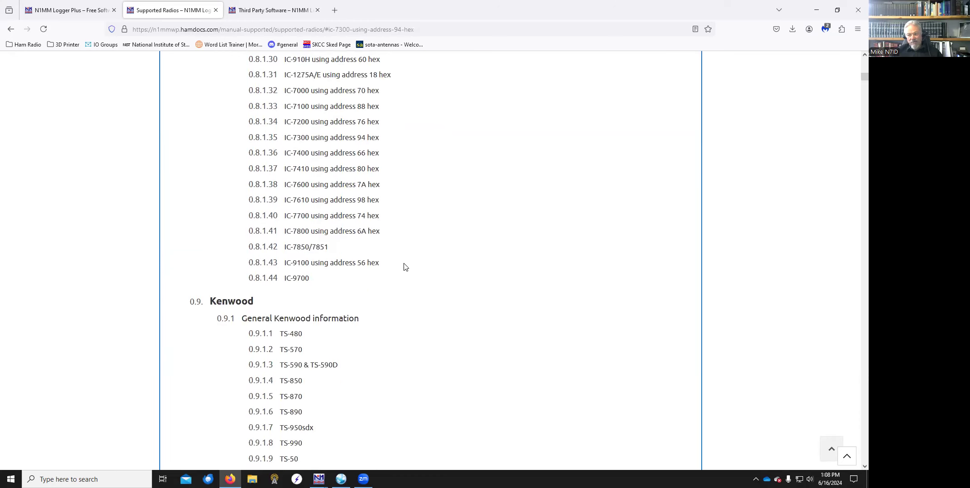
pyautogui.scroll(-6, 405, 267)
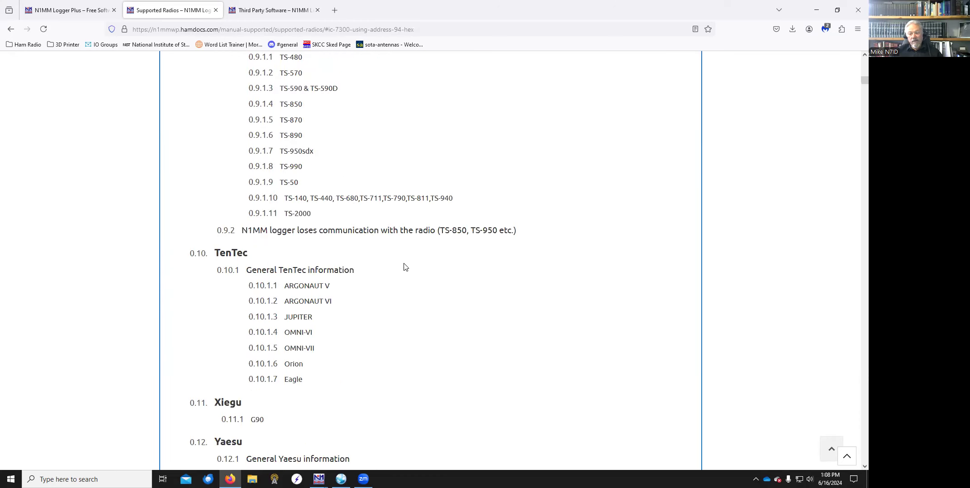
pyautogui.scroll(-2, 405, 266)
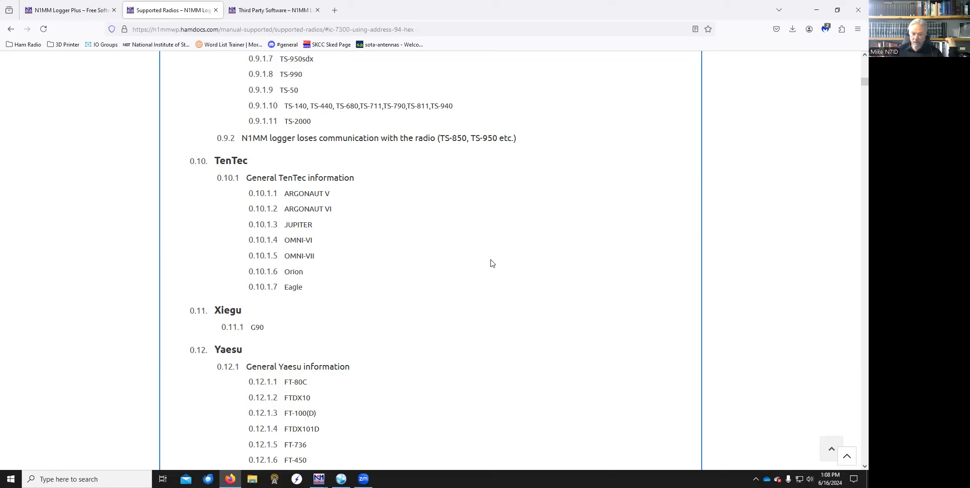
pyautogui.scroll(1, 493, 270)
pyautogui.scroll(5, 493, 270)
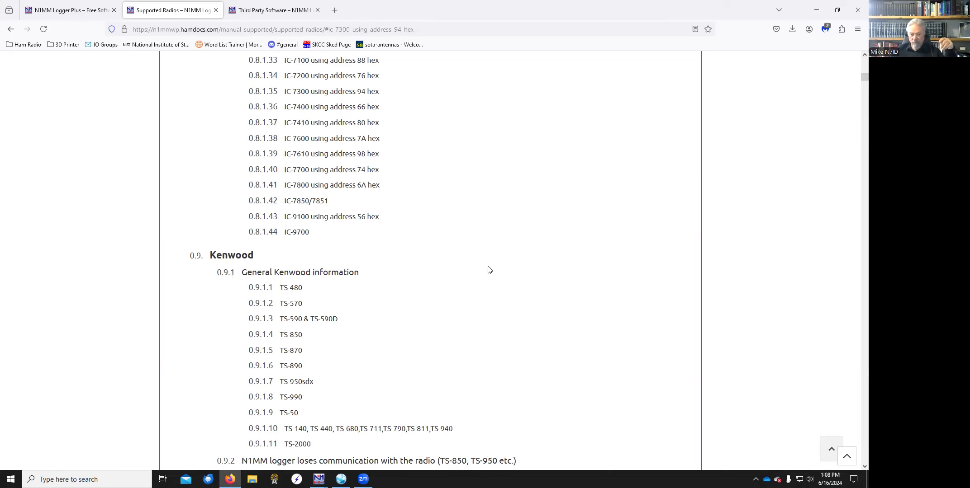
pyautogui.scroll(5, 488, 270)
pyautogui.scroll(7, 484, 276)
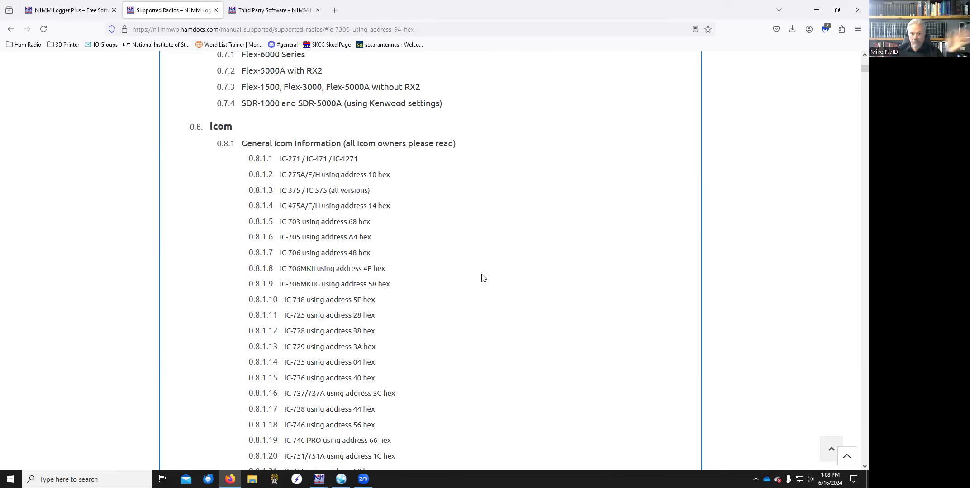
pyautogui.scroll(-6, 482, 276)
pyautogui.scroll(-20, 484, 276)
pyautogui.scroll(-7, 482, 275)
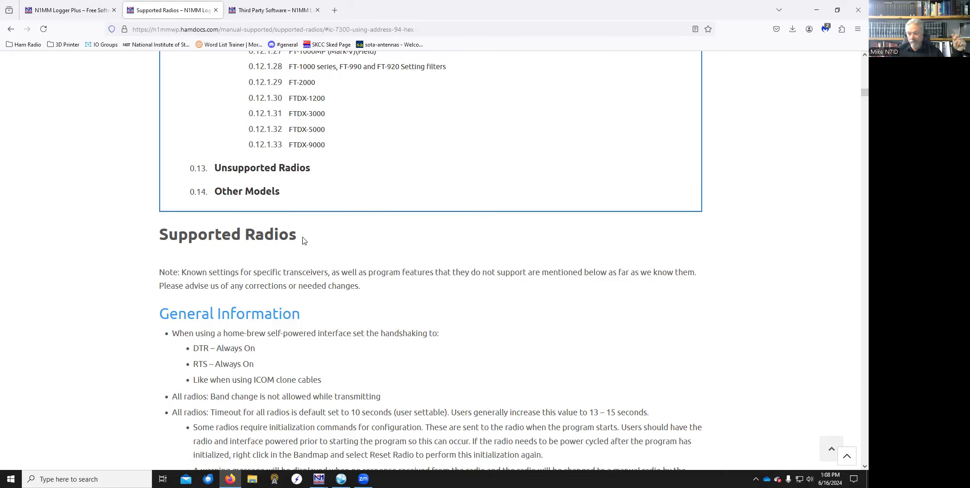
pyautogui.scroll(1, 440, 216)
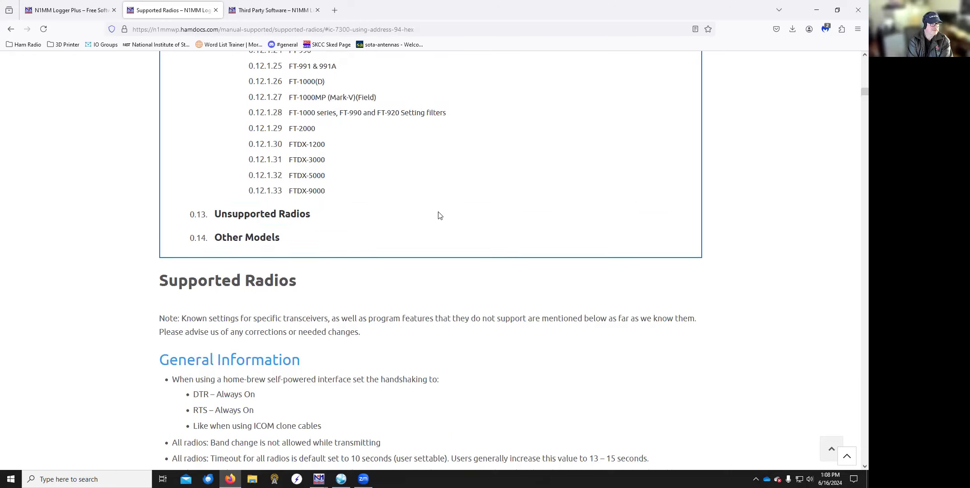
pyautogui.scroll(5, 439, 215)
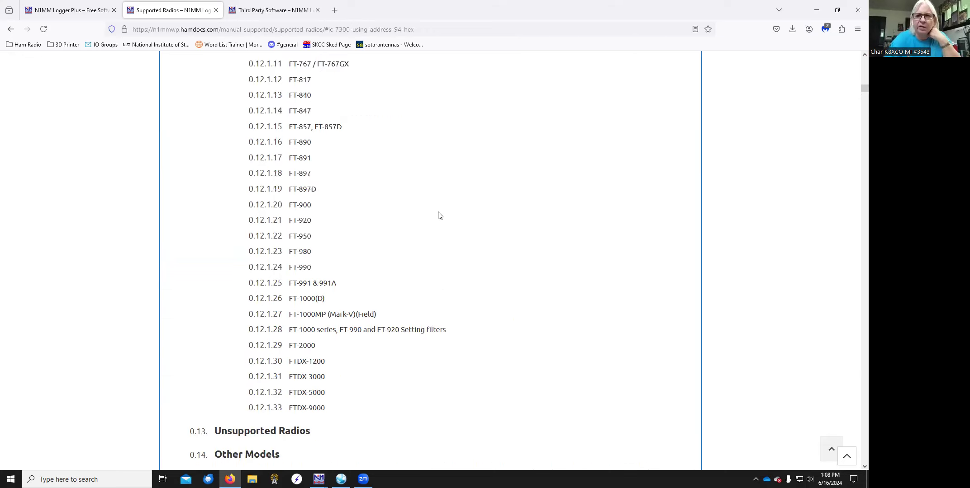
pyautogui.scroll(-3, 440, 215)
pyautogui.scroll(5, 440, 215)
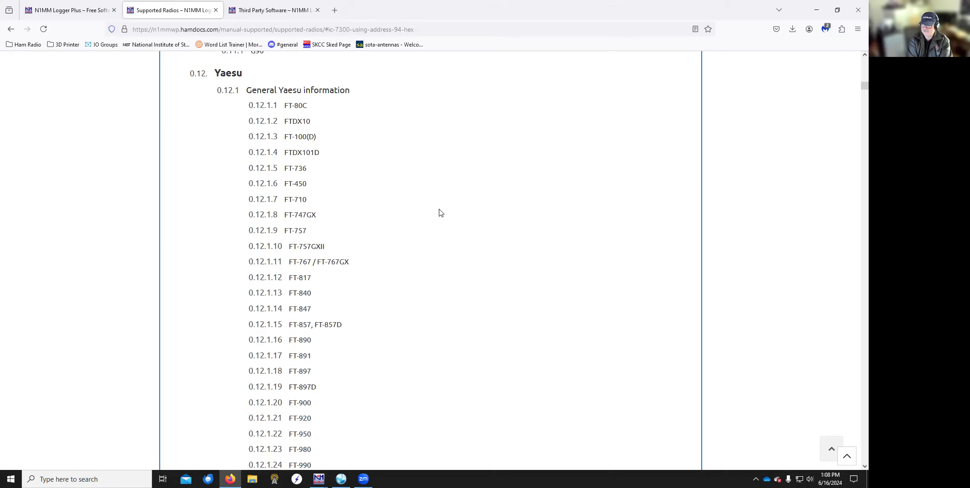
# Check the remaining Yaesu models in the table of contents and open the Icom section "IC-7610 using address 98 hex".
pyautogui.scroll(-3, 440, 213)
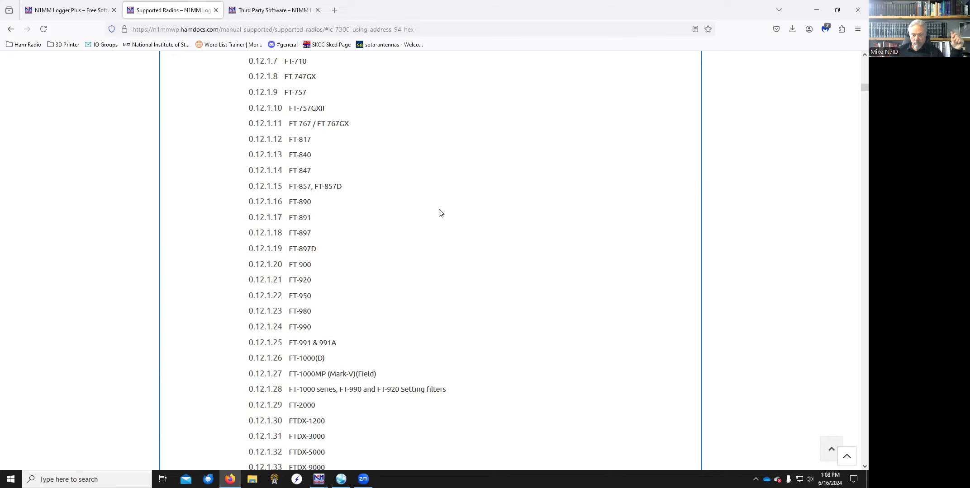
pyautogui.scroll(-2, 441, 213)
pyautogui.scroll(9, 441, 213)
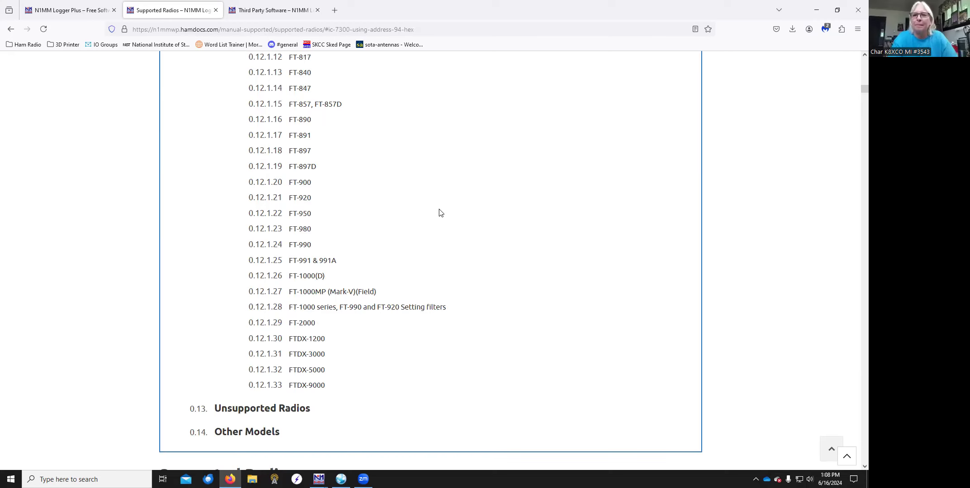
pyautogui.scroll(8, 441, 213)
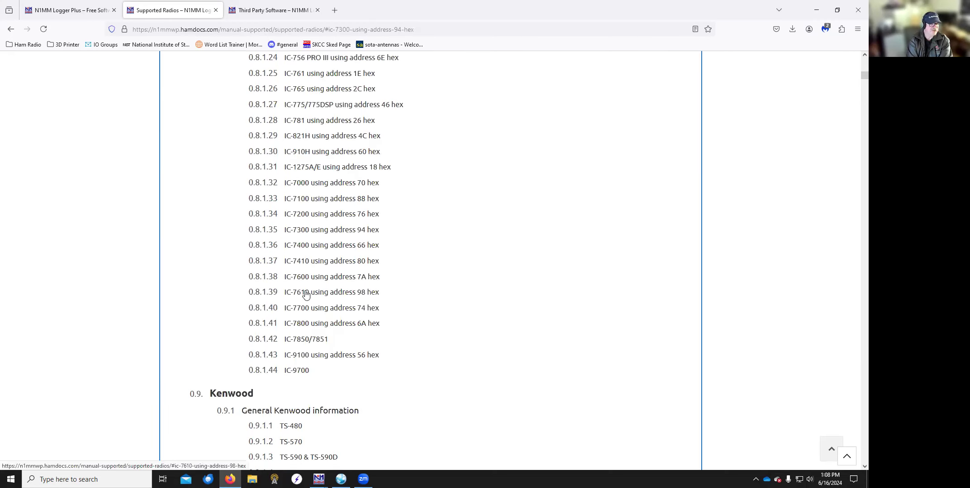
pyautogui.tripleClick(306, 294)
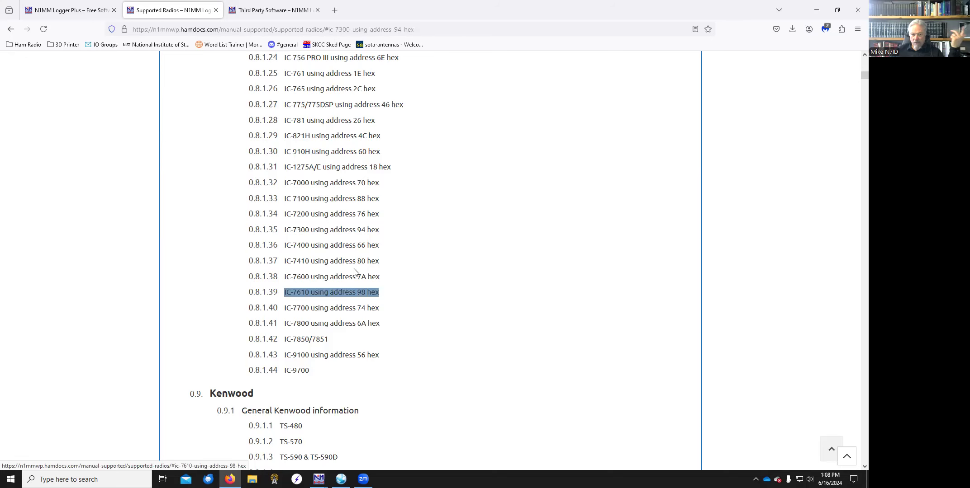
pyautogui.press('Return')
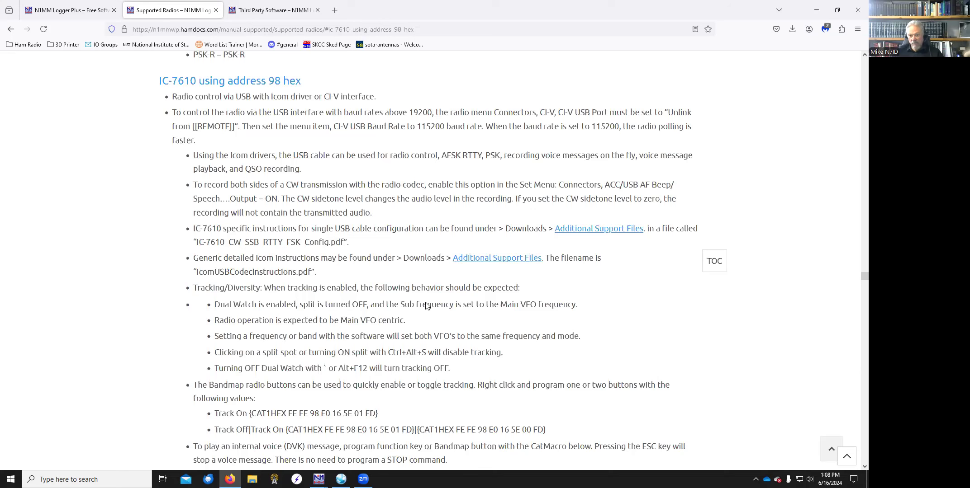
# Read through the IC-7610 notes on USB control, tracking behaviour, Bandmap button macros and voice message commands.
pyautogui.scroll(-1, 419, 302)
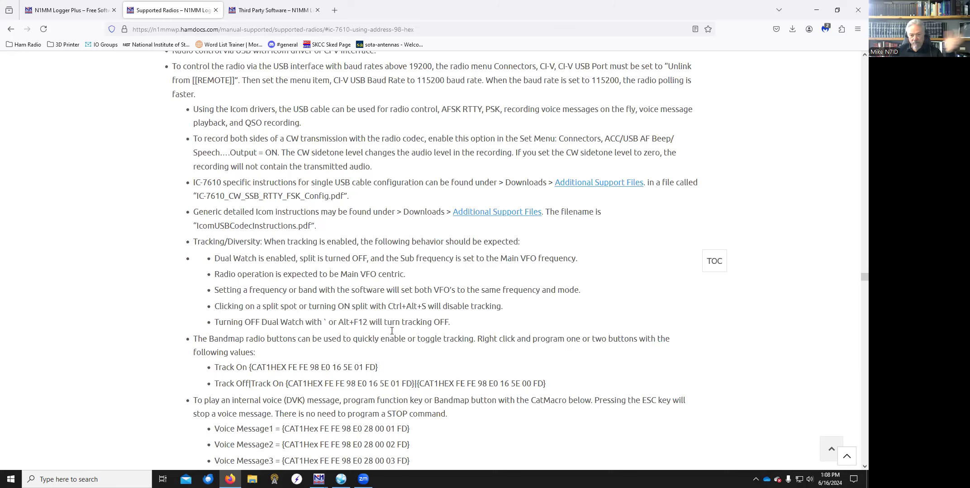
pyautogui.scroll(-9, 392, 331)
pyautogui.scroll(7, 392, 320)
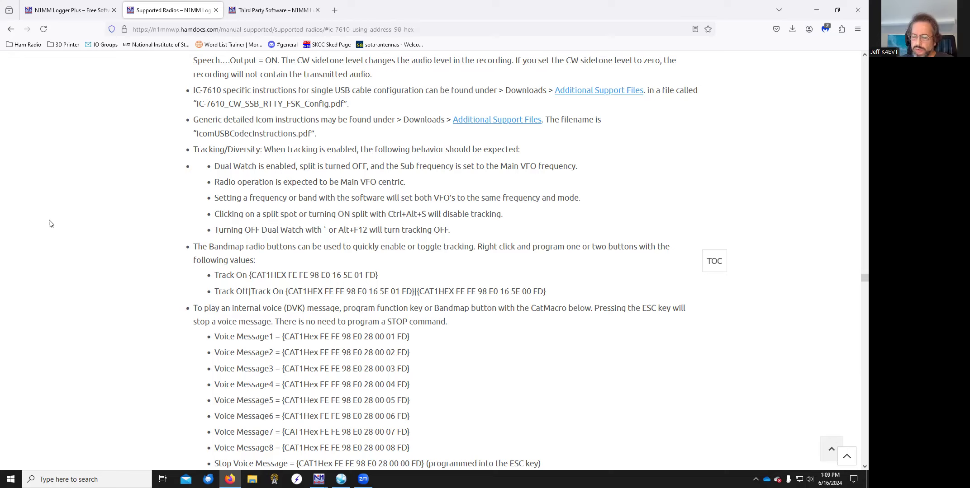
# Minimize Firefox to return to N1MM Logger and exit the logger by closing the VFO A entry window.
pyautogui.click(816, 10)
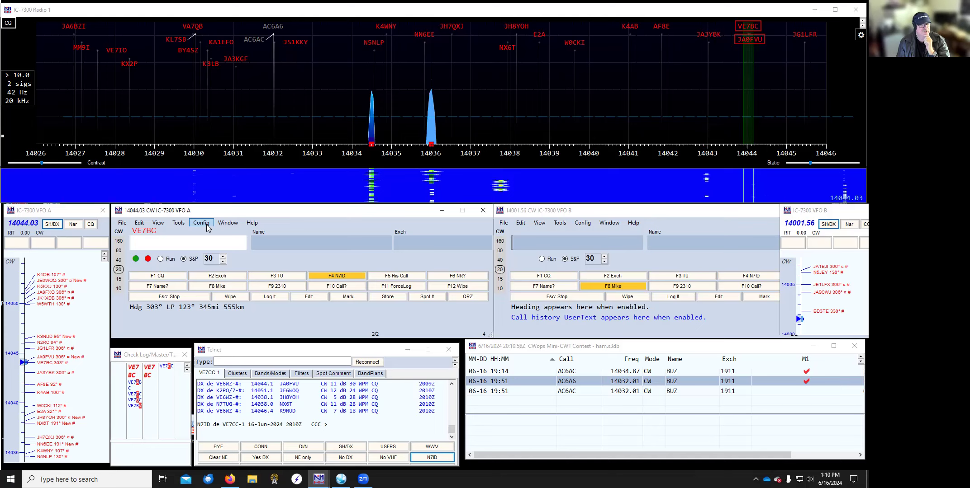
pyautogui.click(483, 211)
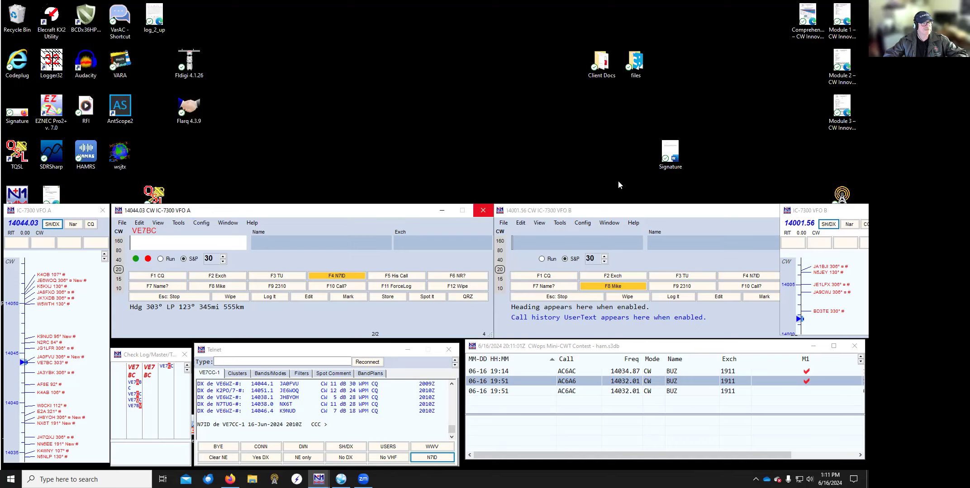